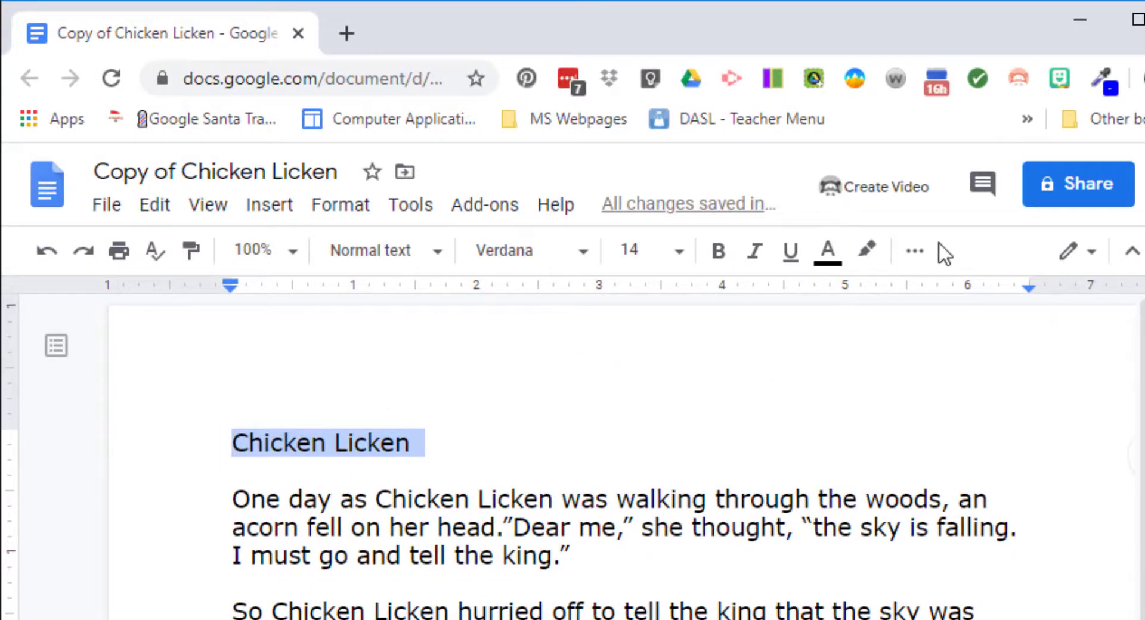
- Center the selected title "Chicken Licken" on the page
click(922, 251)
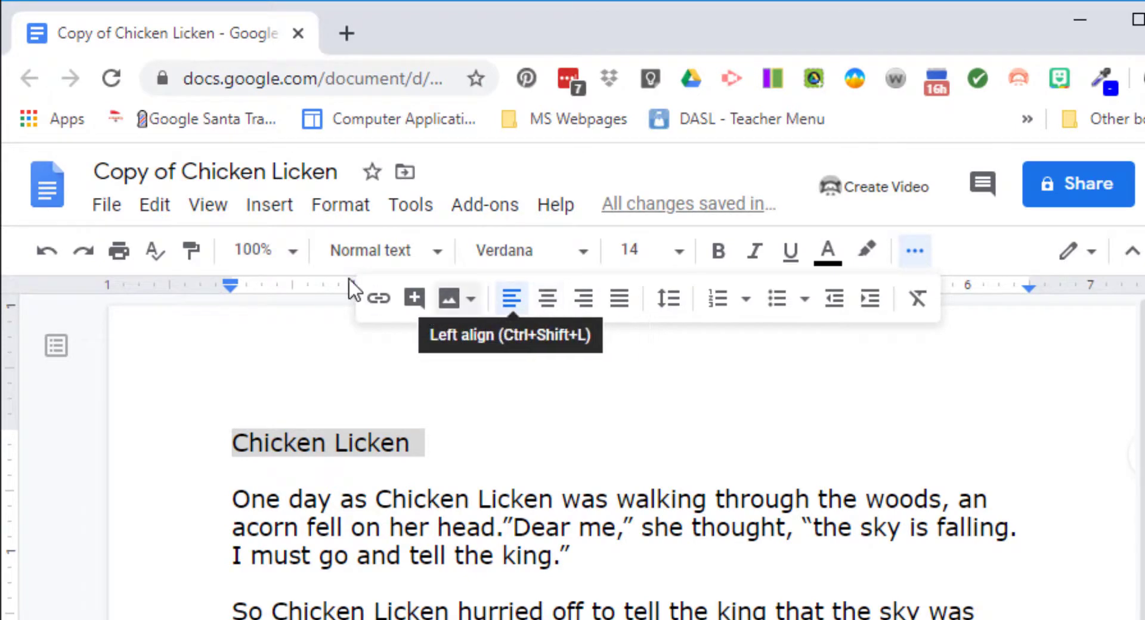
click(322, 210)
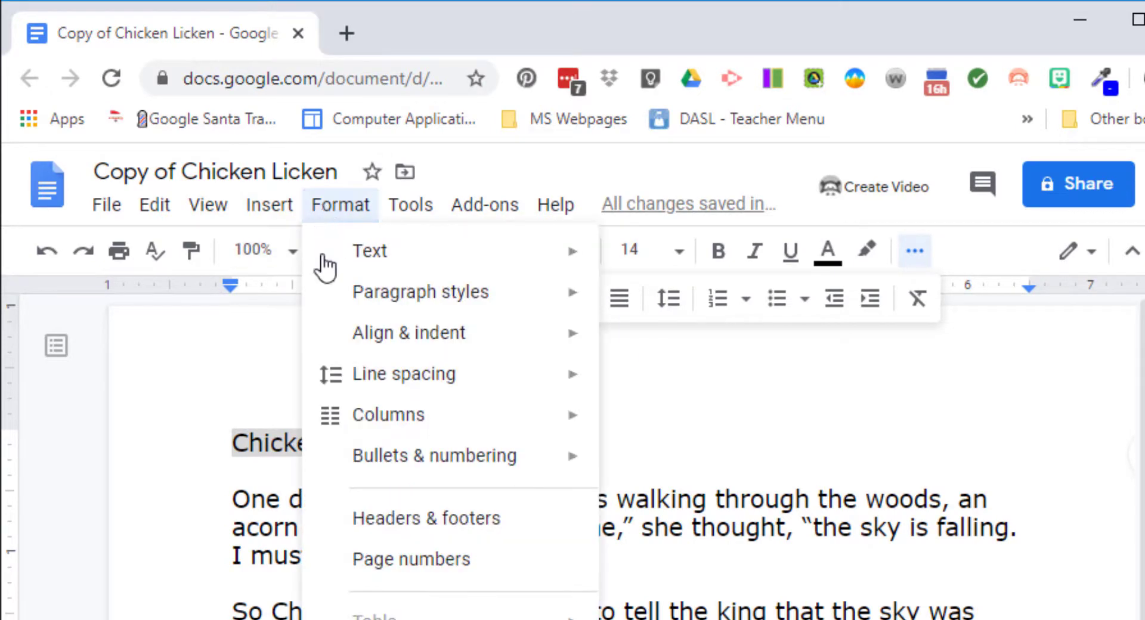
mouse_move(344, 346)
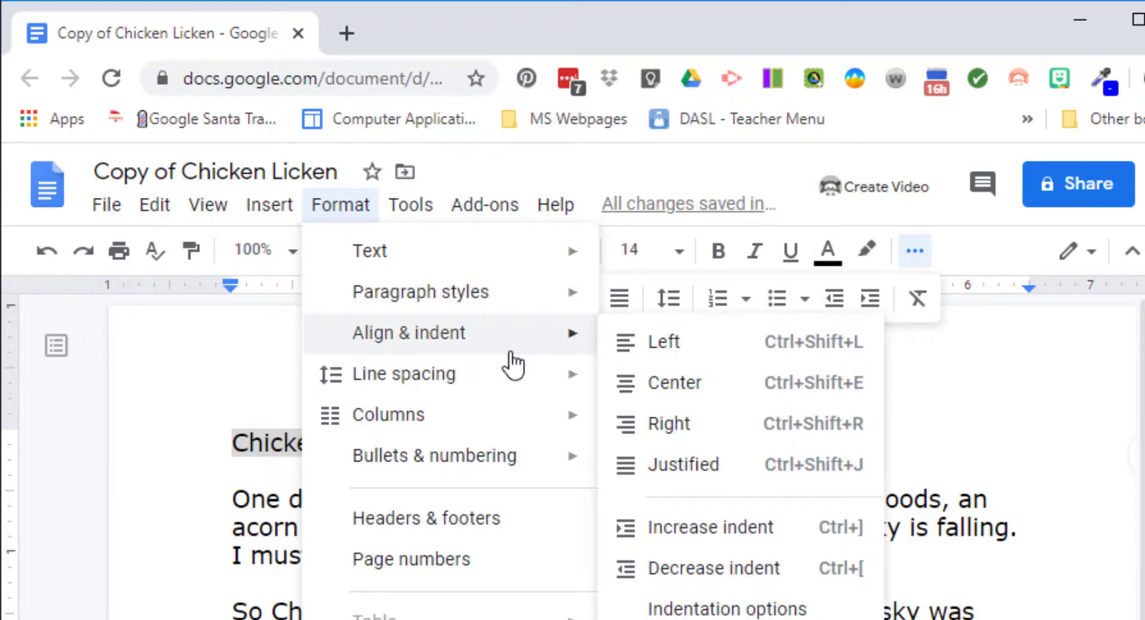
click(679, 395)
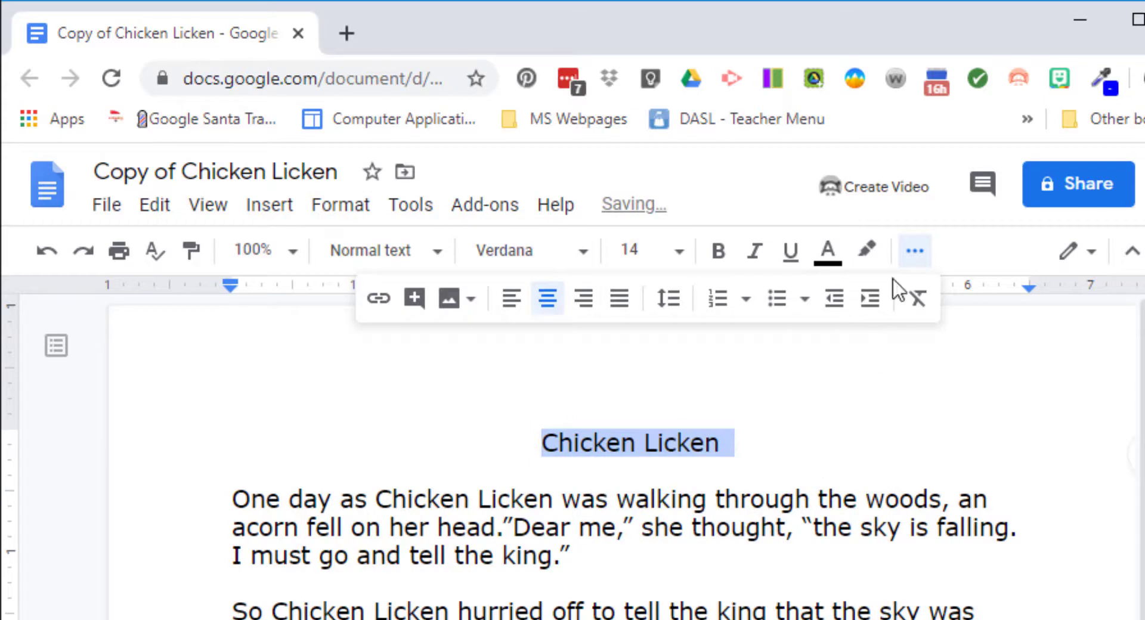
click(915, 252)
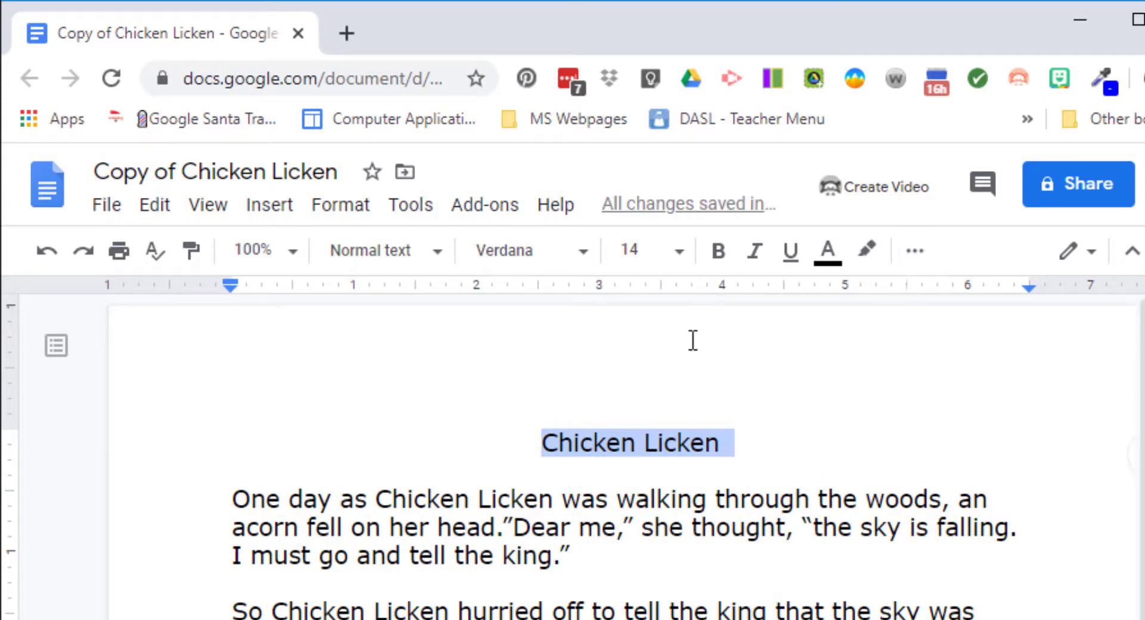
- Bold the title "Chicken Licken" and apply the Title paragraph style to it
click(717, 253)
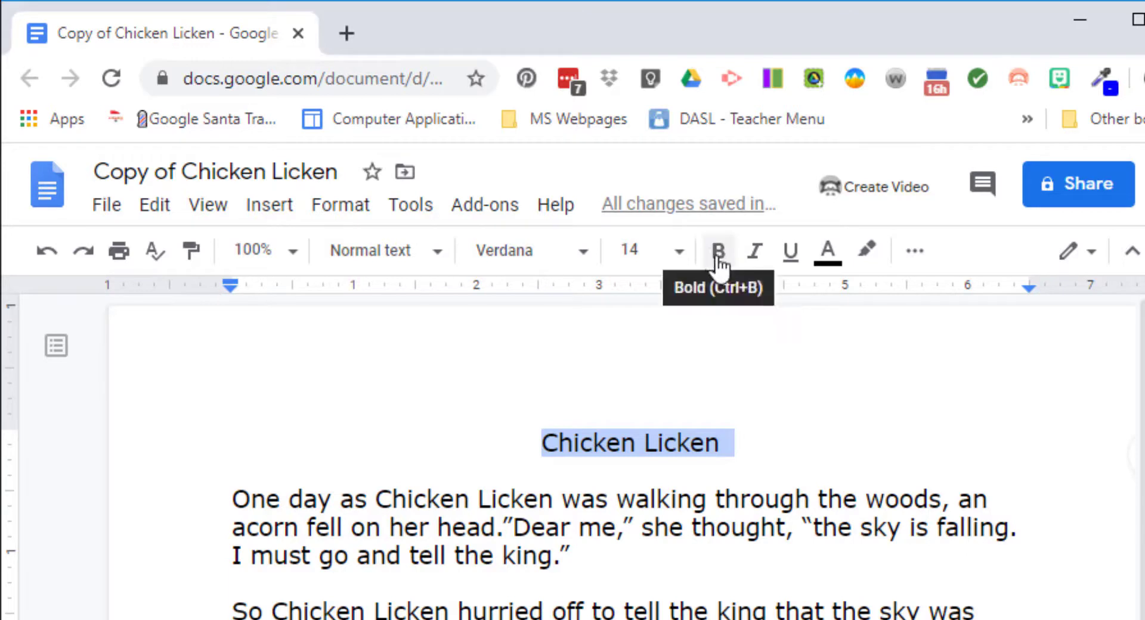
click(718, 253)
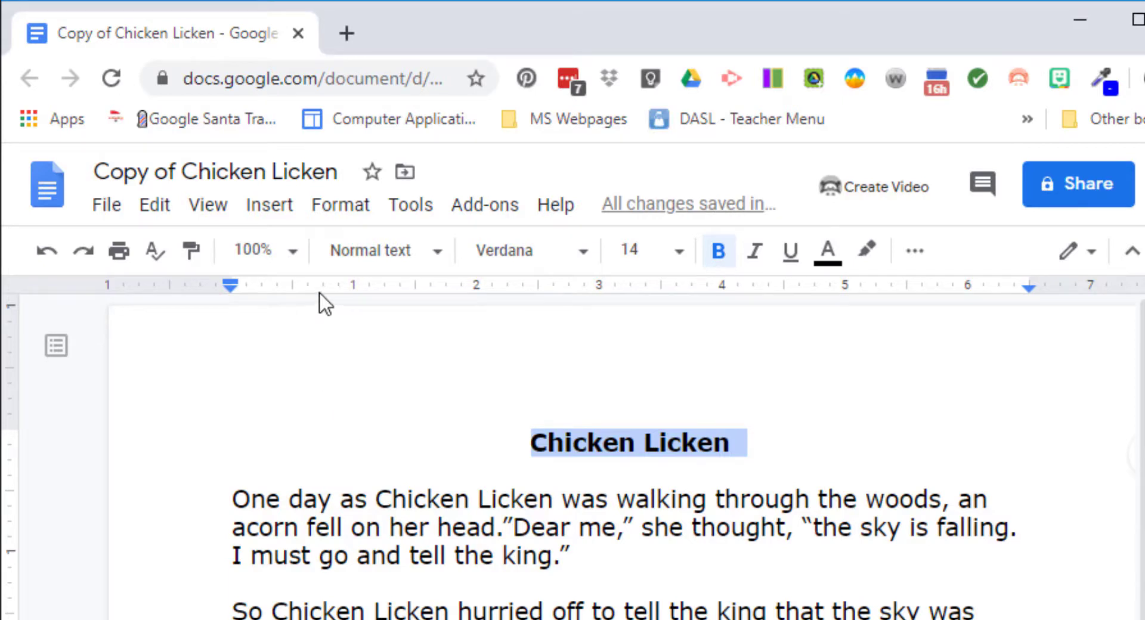
click(439, 260)
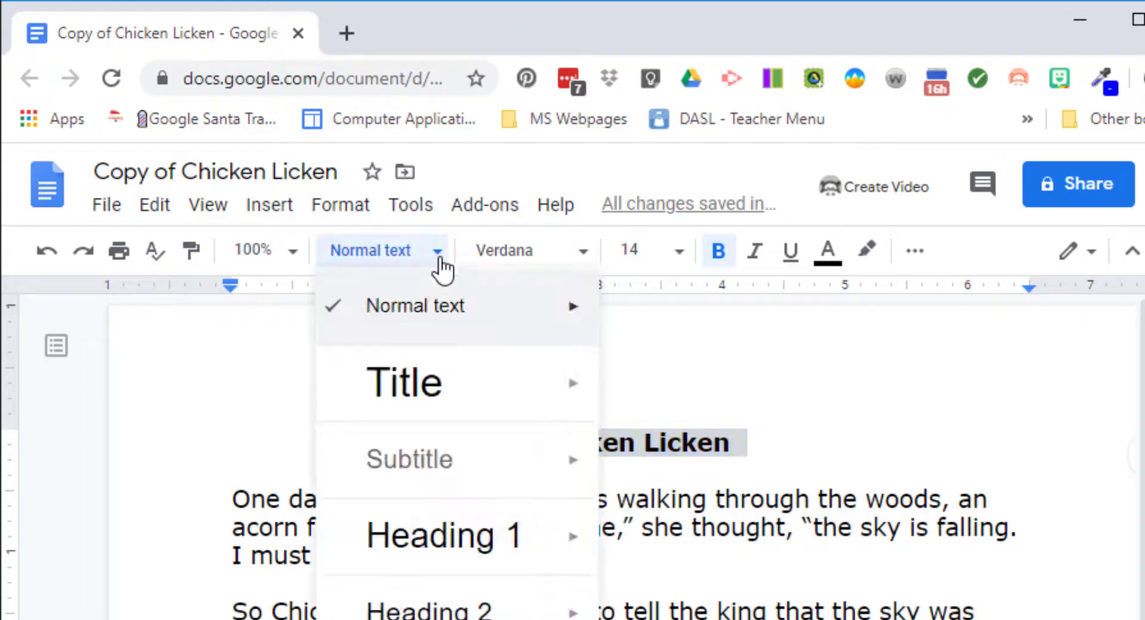
click(408, 407)
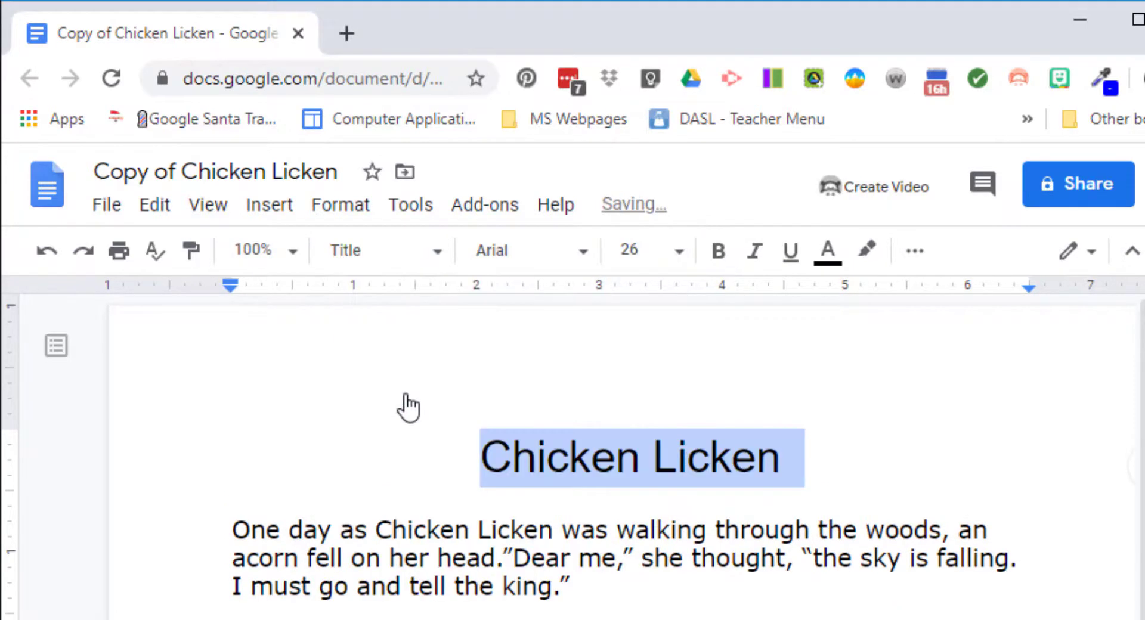
click(409, 498)
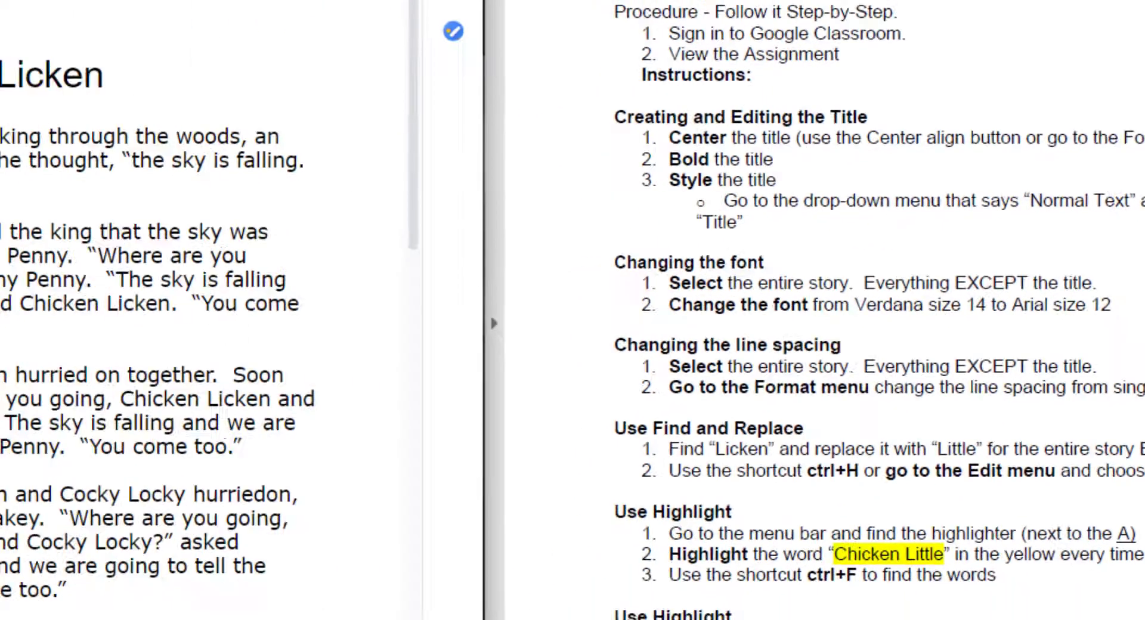
- Set the entire story text except the title to Arial, size 12
drag(154, 106, 418, 617)
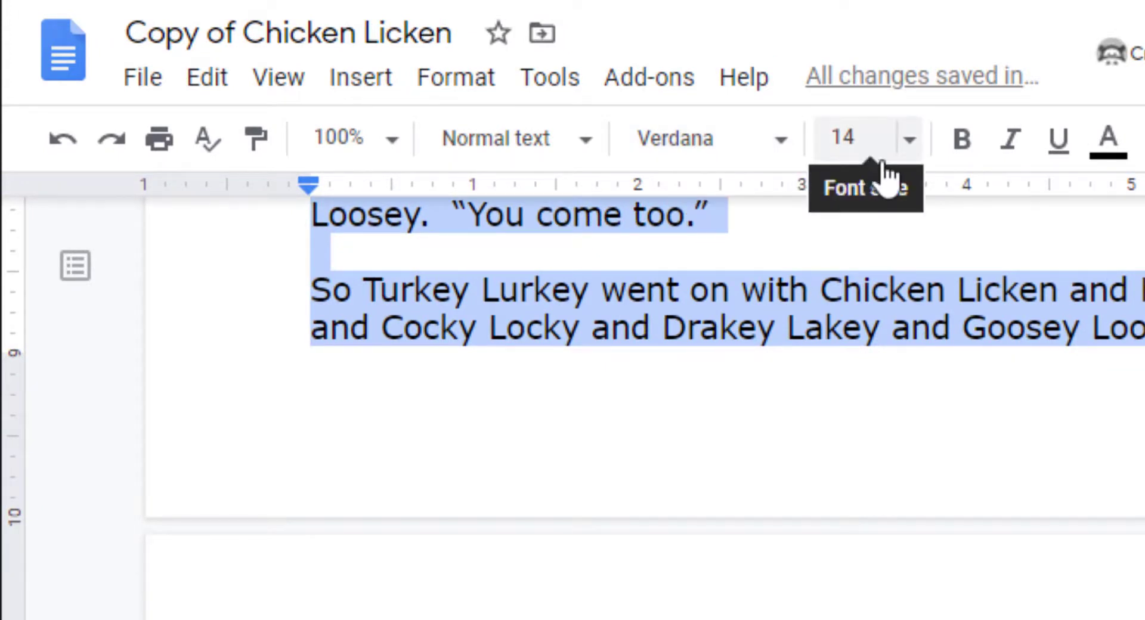
click(781, 143)
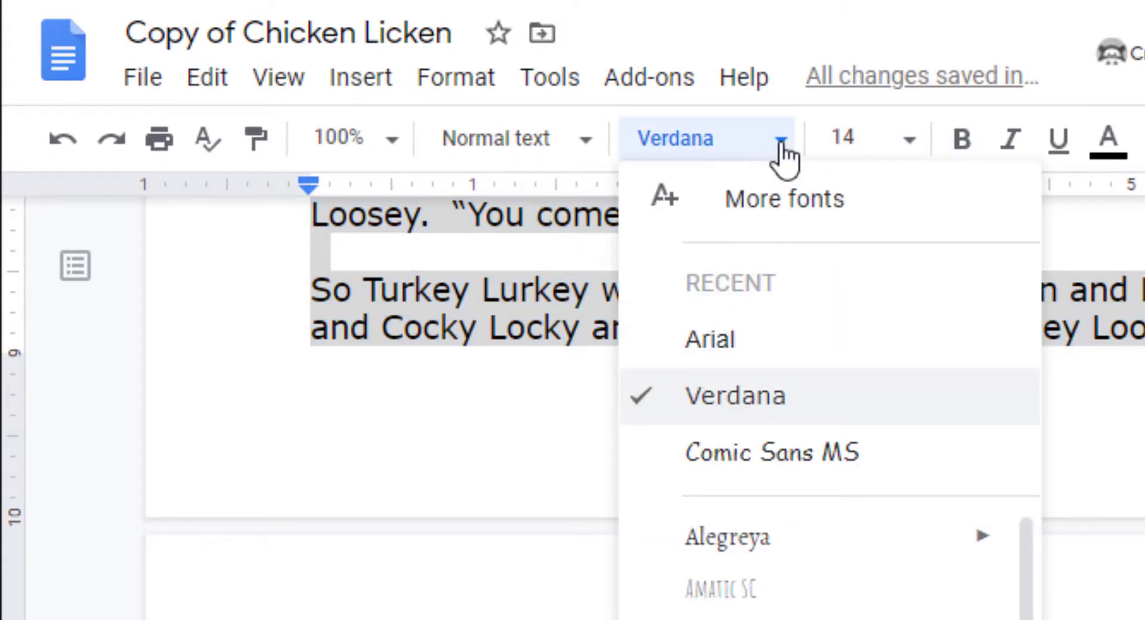
click(753, 357)
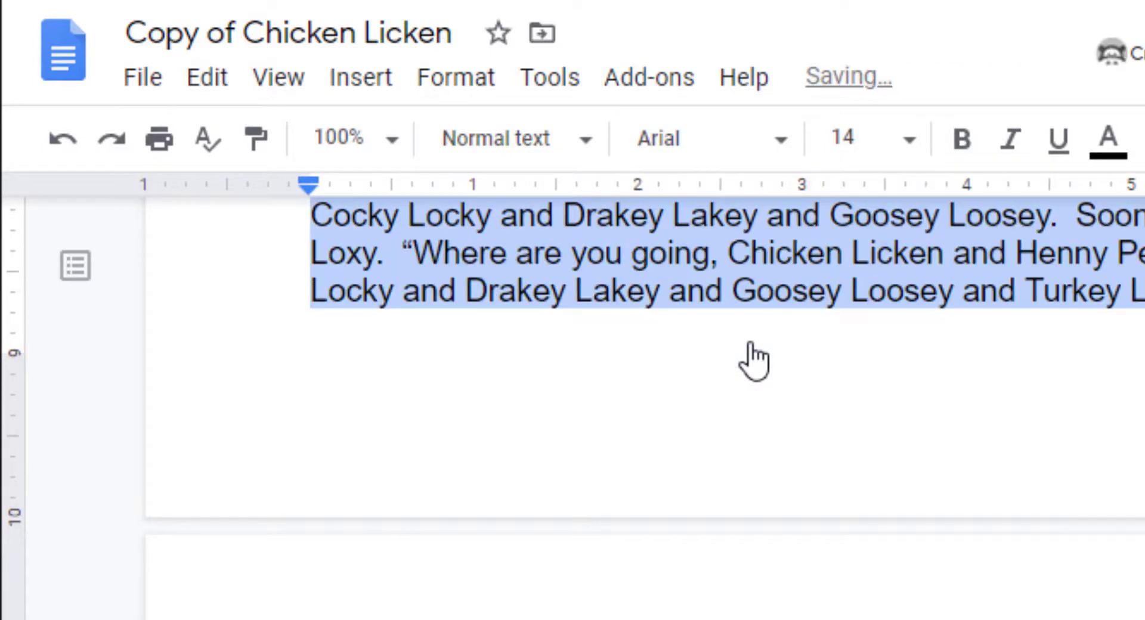
click(919, 154)
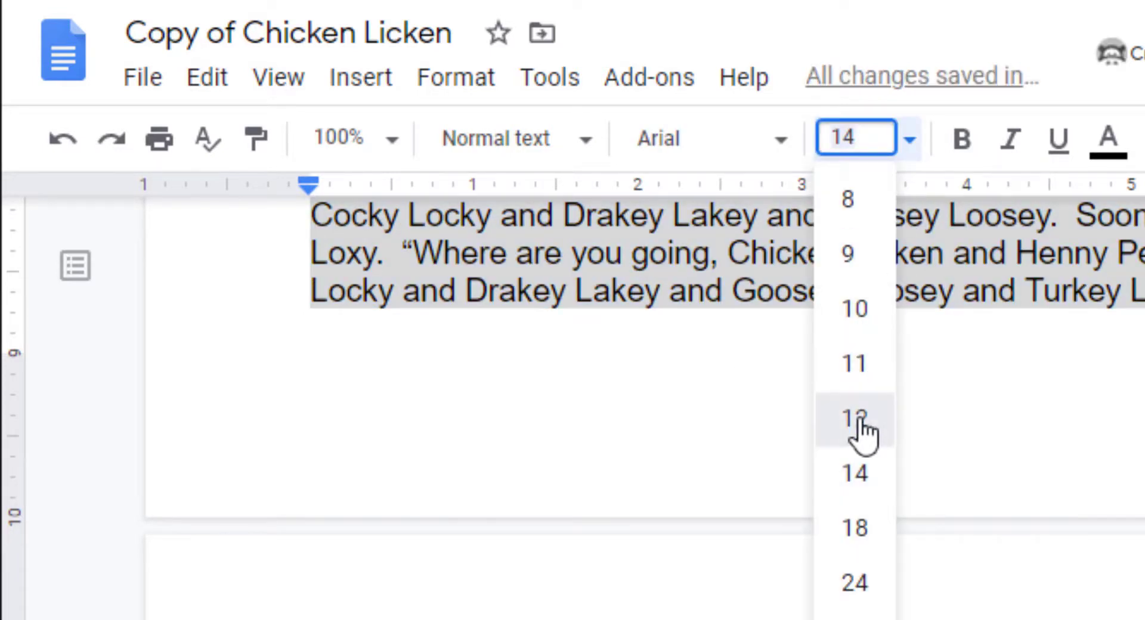
click(859, 421)
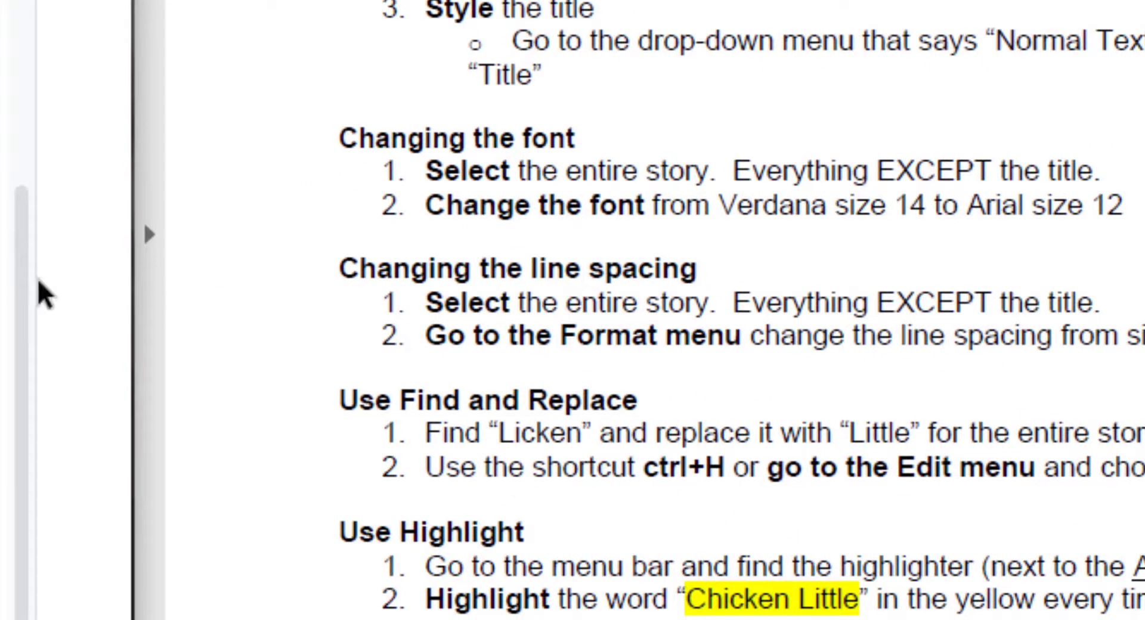
- Set the line spacing of the entire story except the title to 1.5
drag(25, 320, 5, 0)
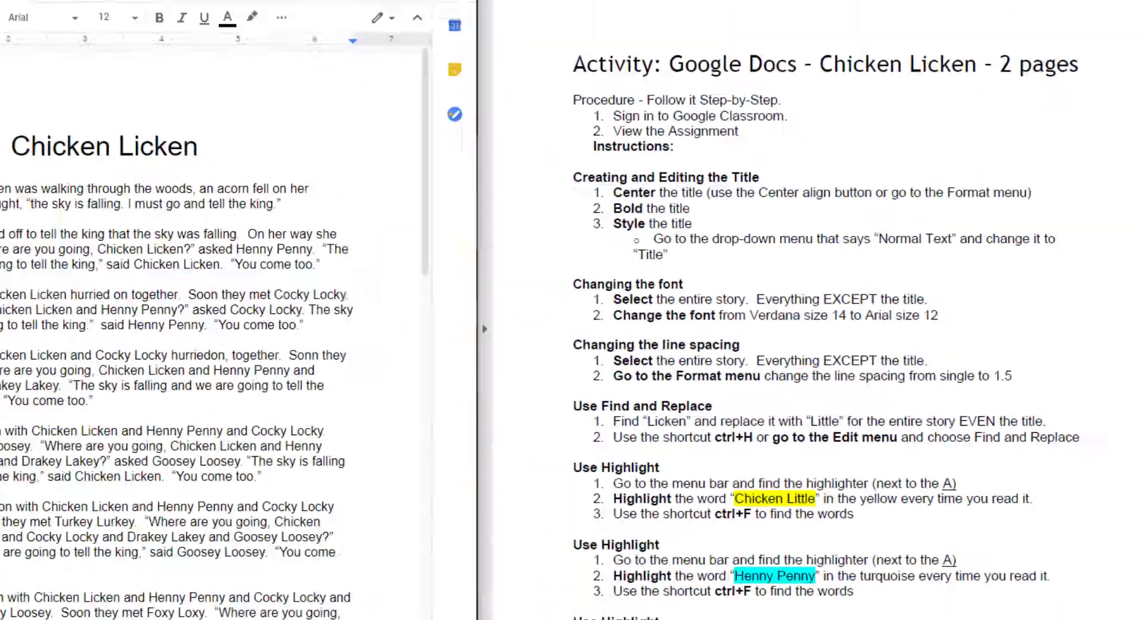
drag(143, 244, 197, 605)
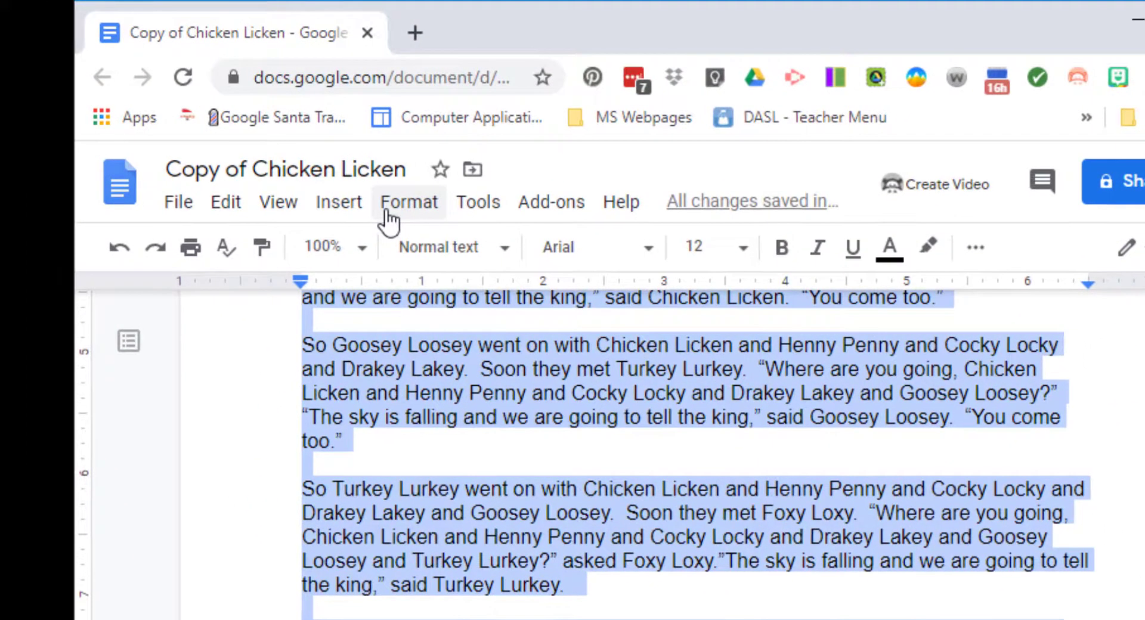
click(183, 98)
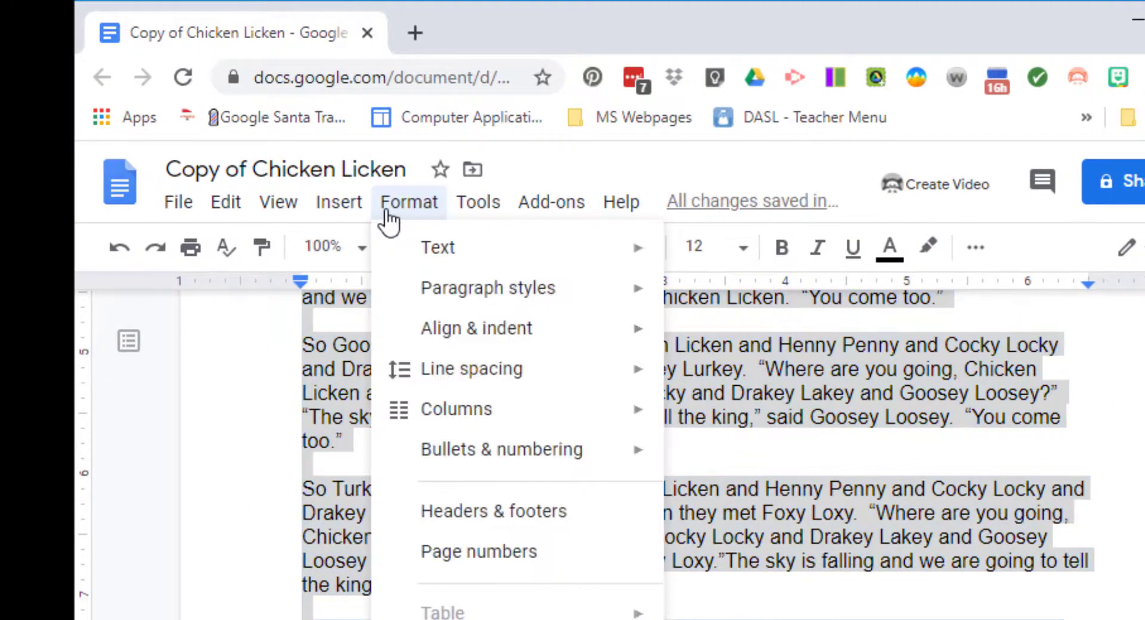
mouse_move(409, 388)
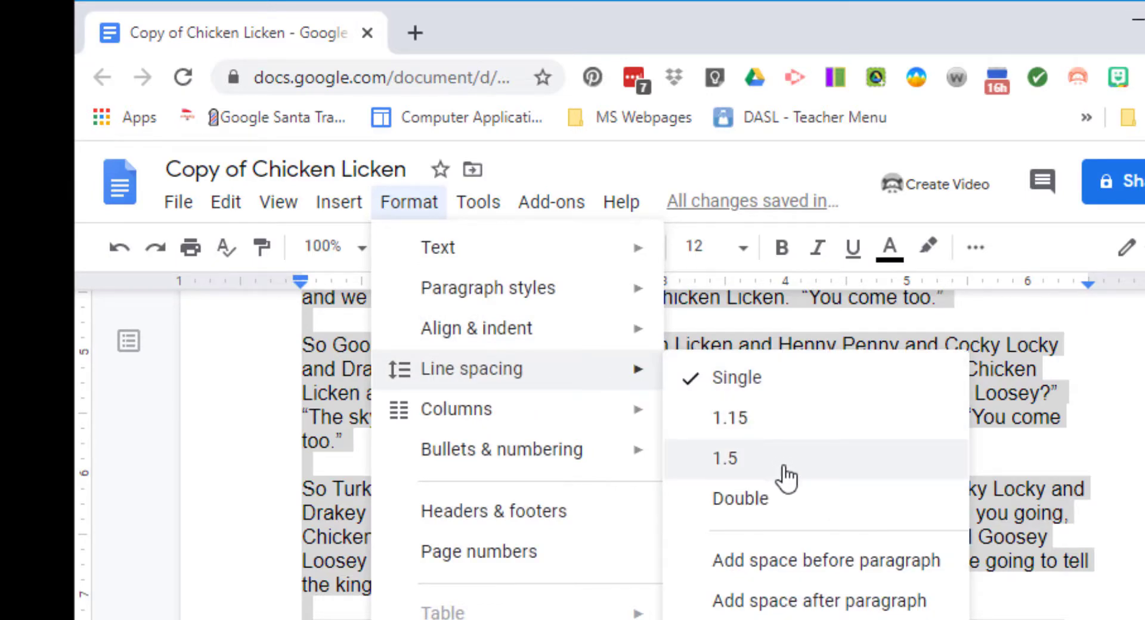
click(739, 474)
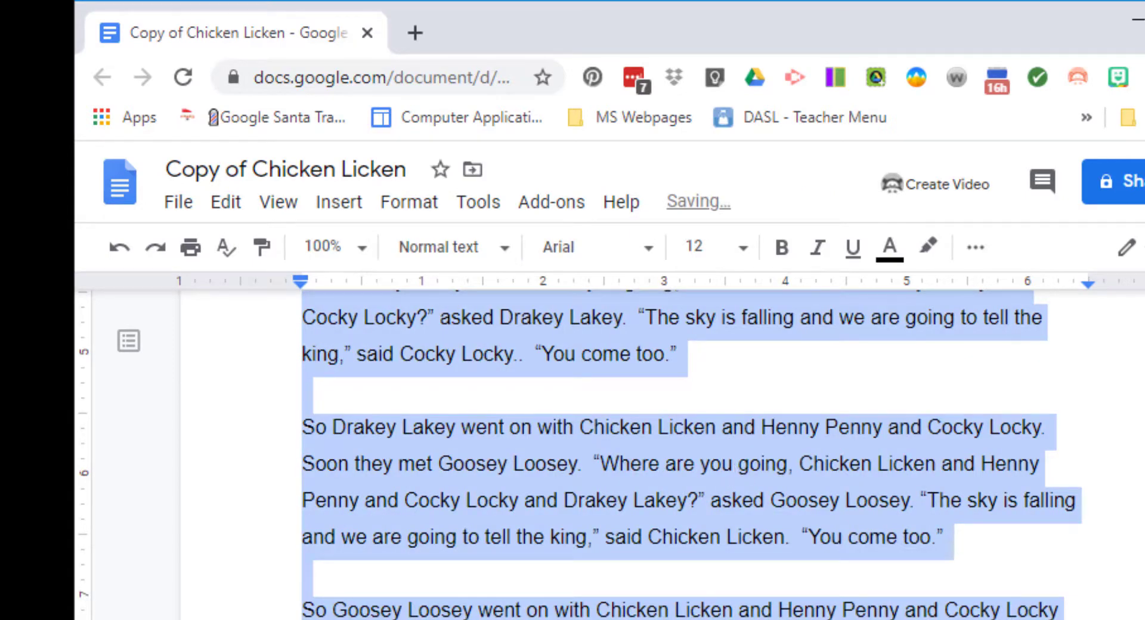
click(739, 474)
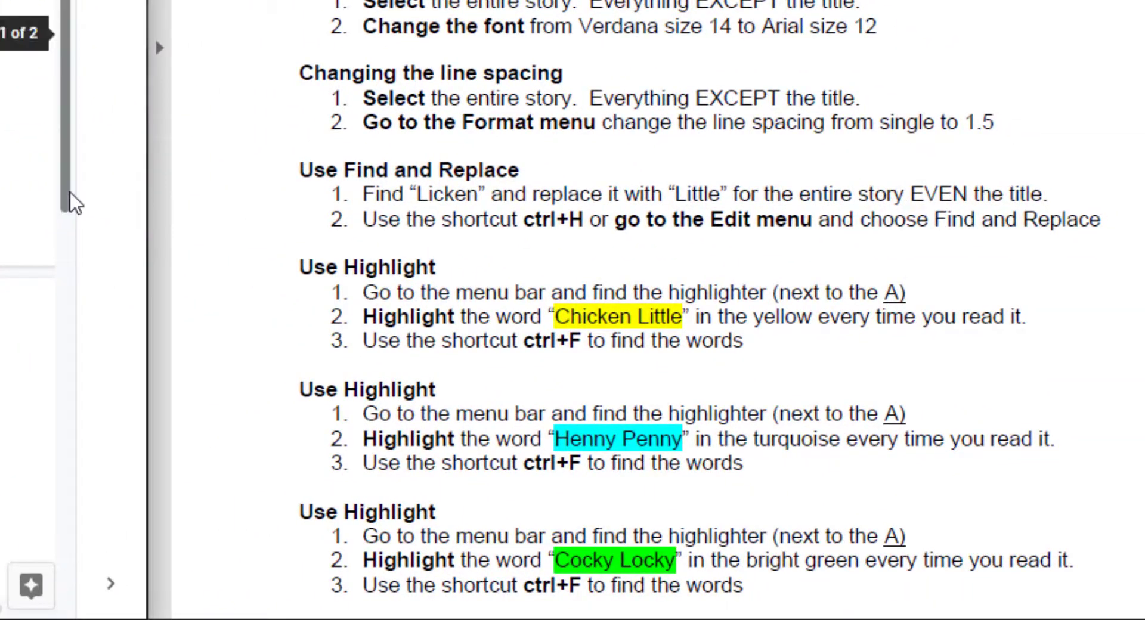
- Replace every occurrence of "Licken" with "Little" throughout the document using Find and replace, and close the dialog
drag(65, 192, 61, 1)
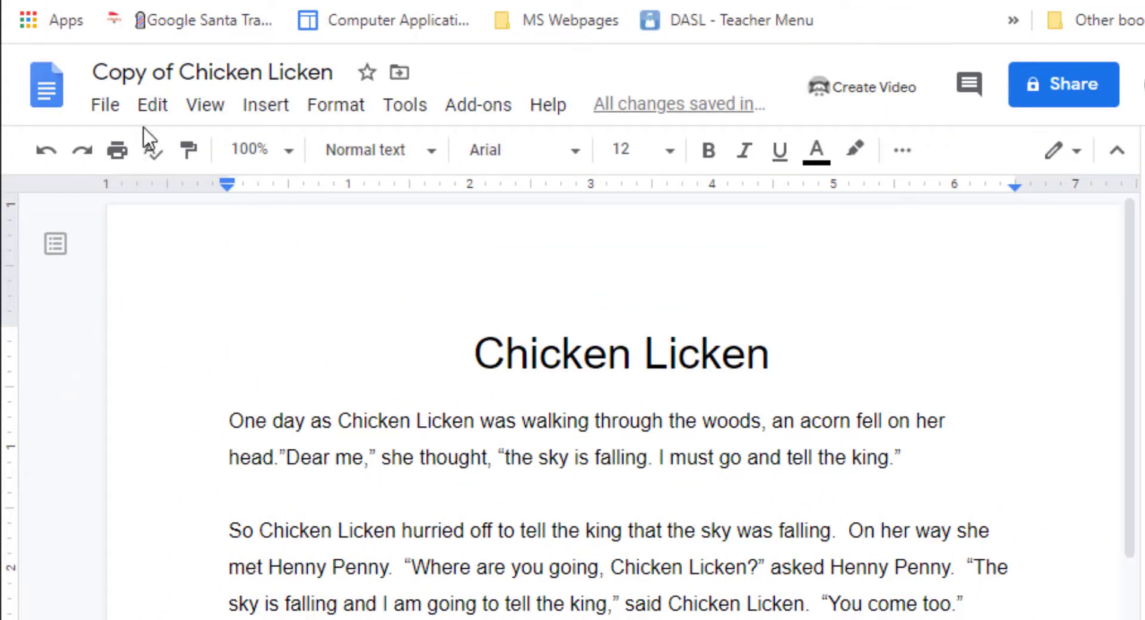
click(146, 107)
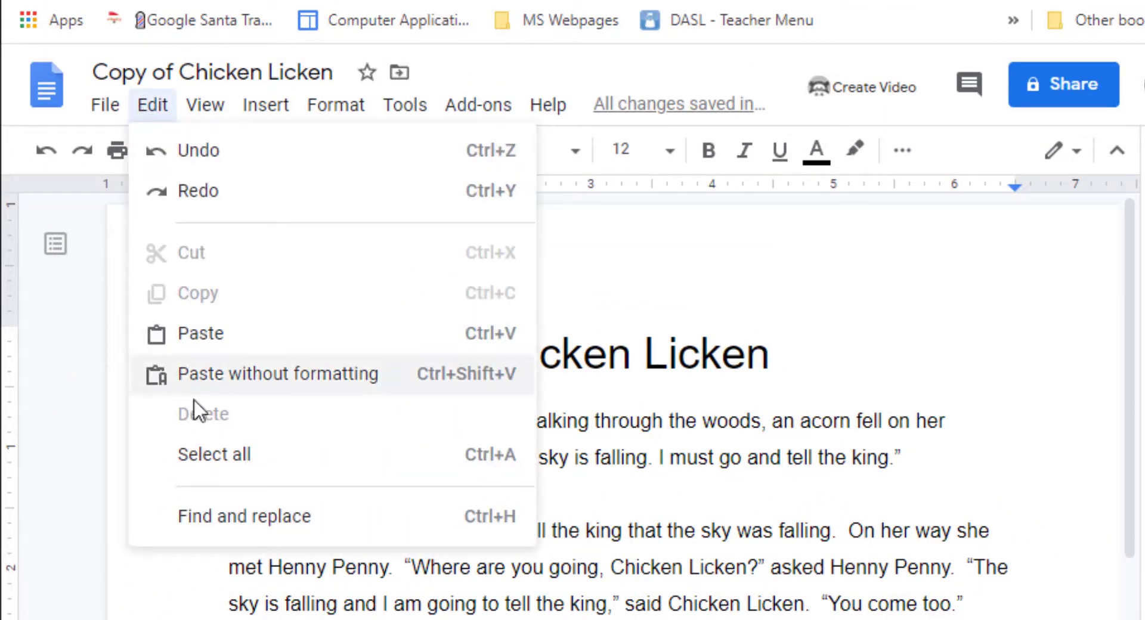
click(216, 532)
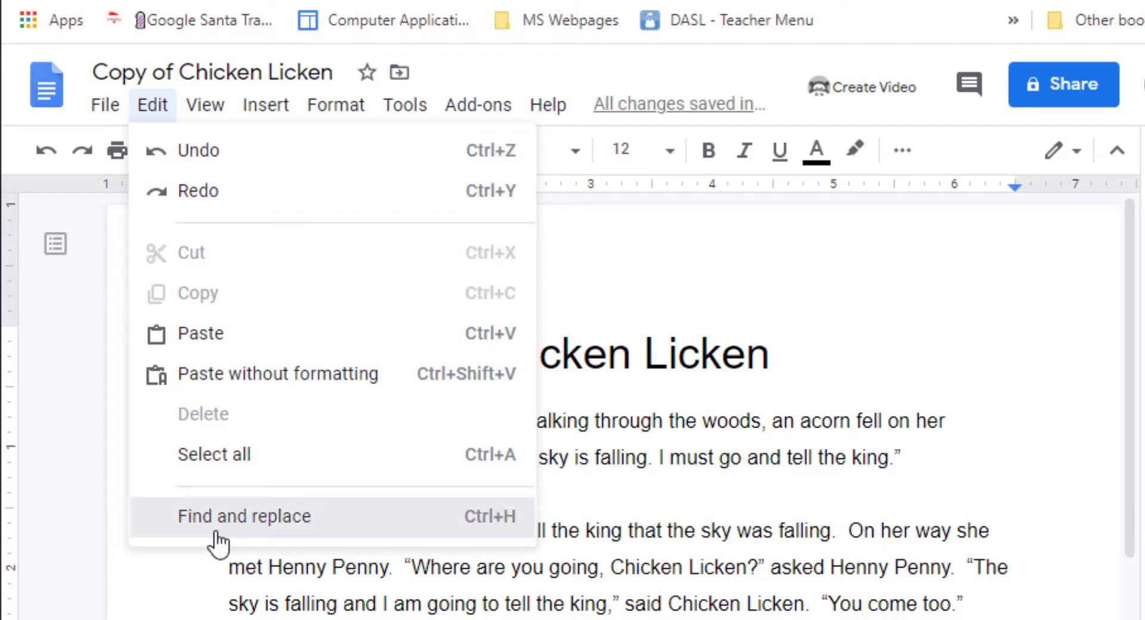
click(220, 539)
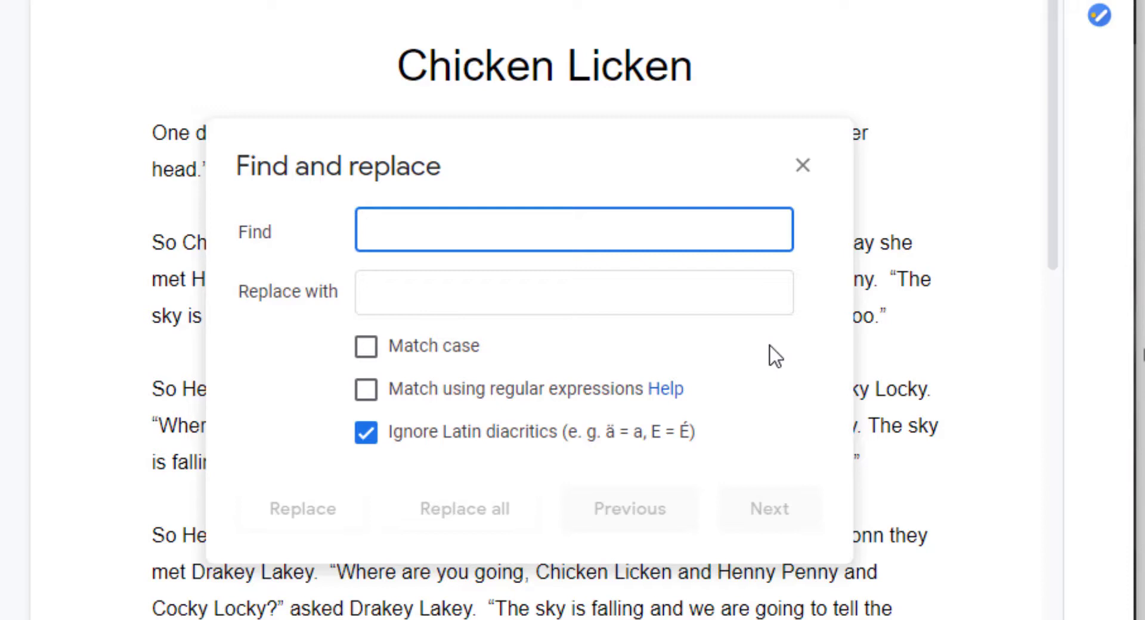
text(L)
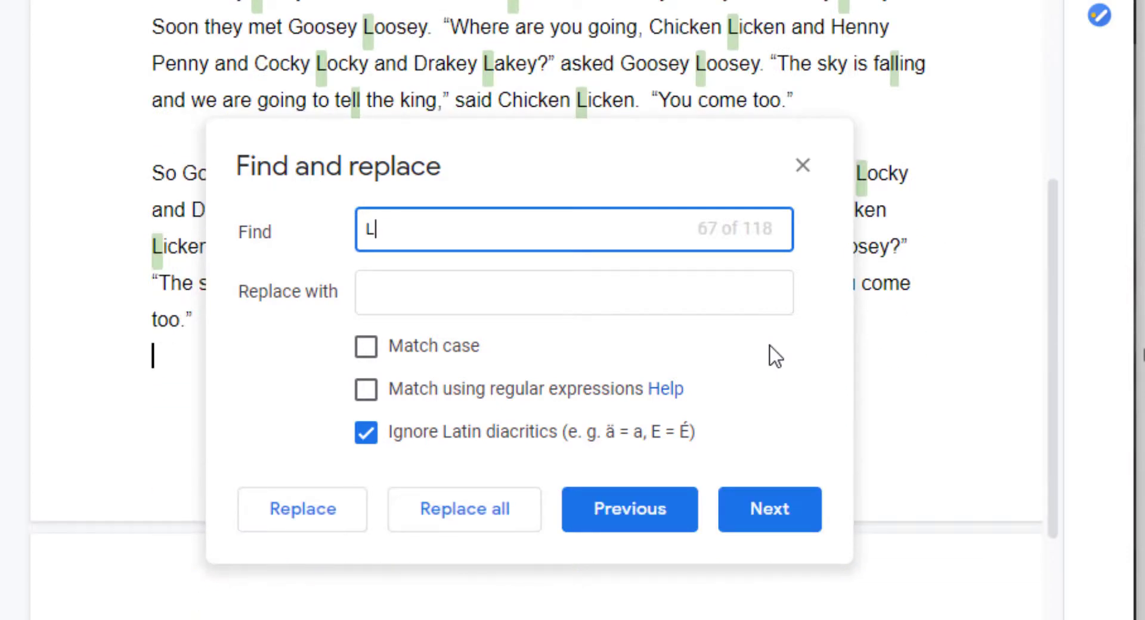
text(icken)
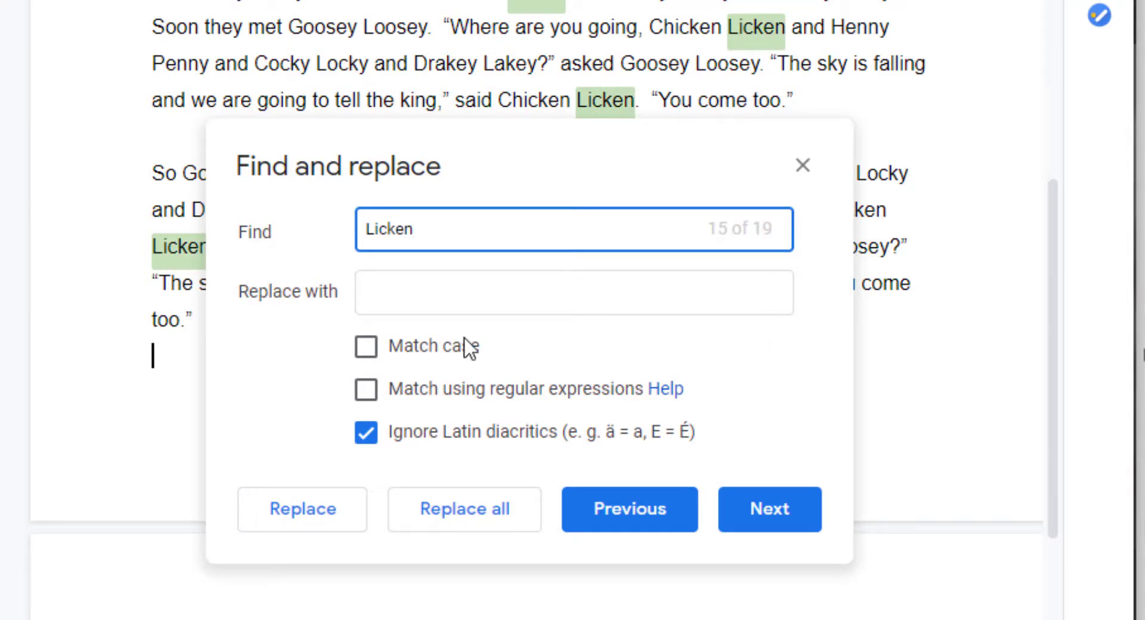
click(420, 293)
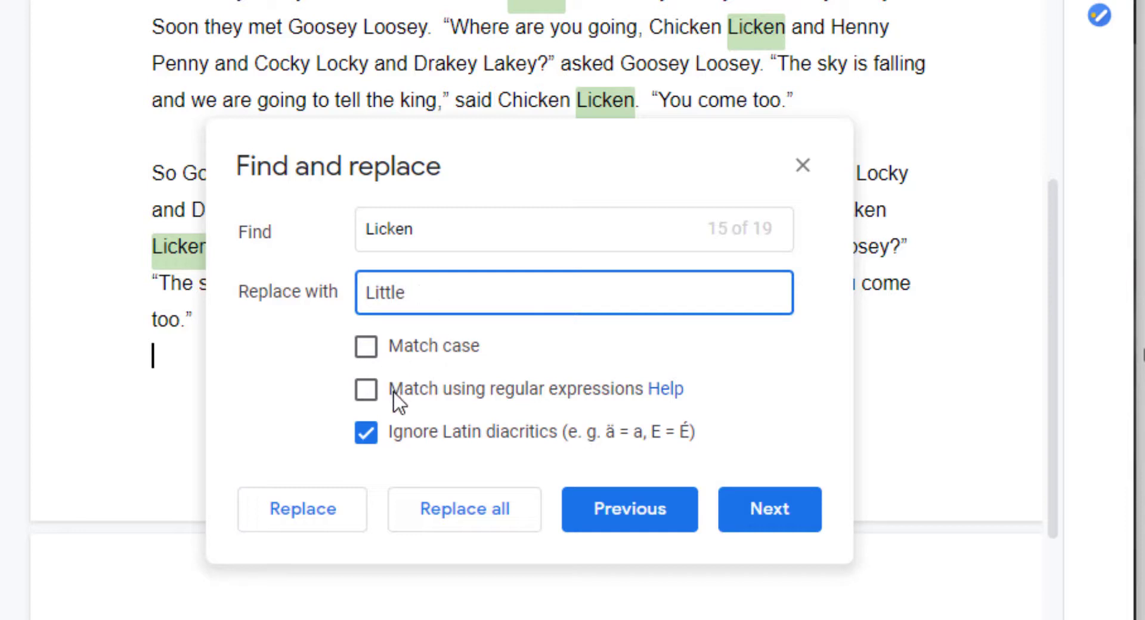
click(449, 527)
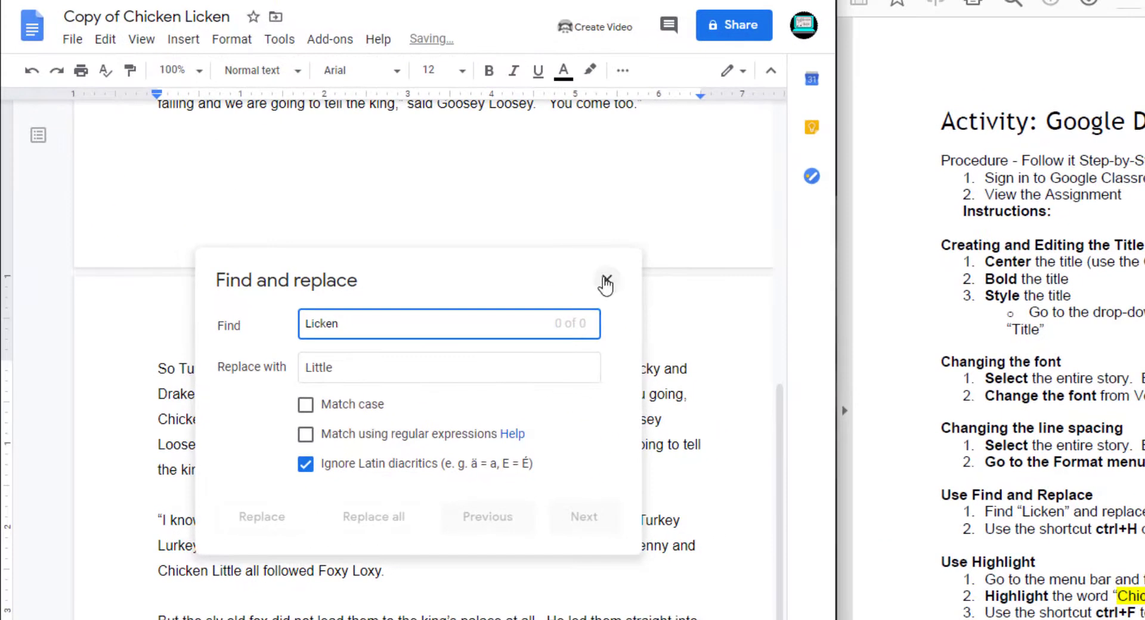
click(650, 254)
drag(785, 477, 764, 167)
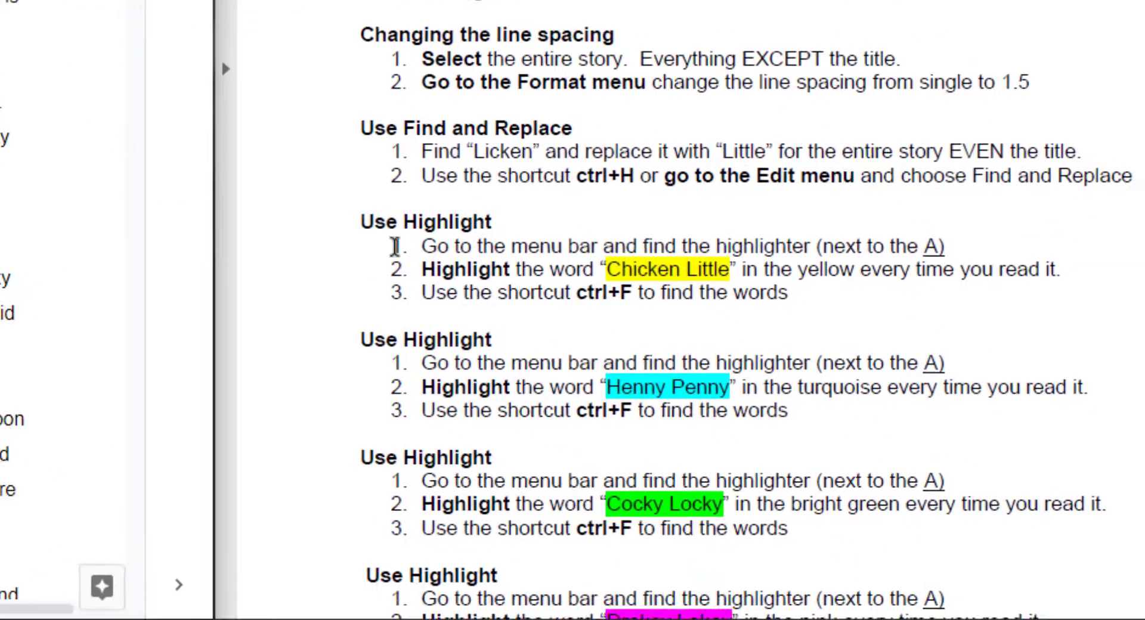
scroll(396, 247, down, 1)
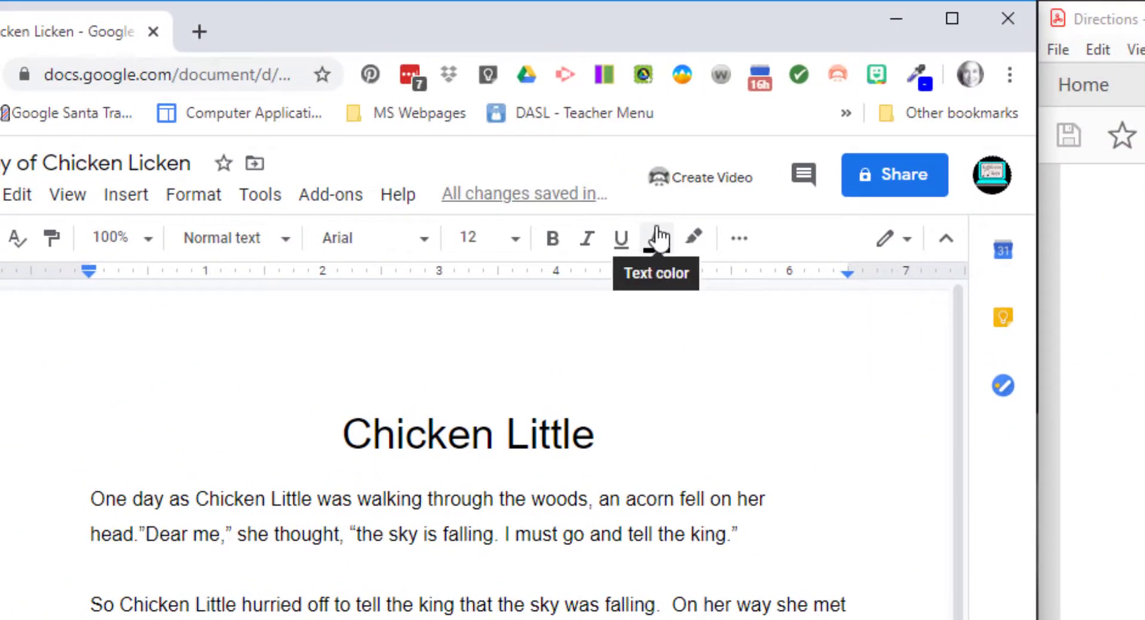
click(694, 238)
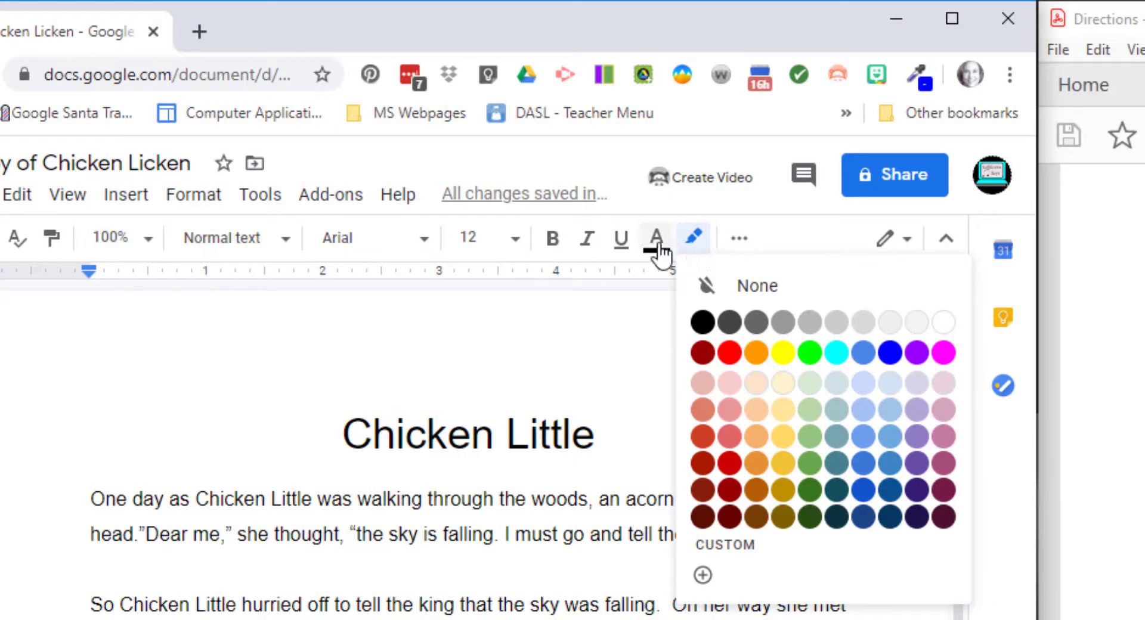
click(658, 246)
click(692, 241)
- Search the document for "Chicken Little"
click(449, 459)
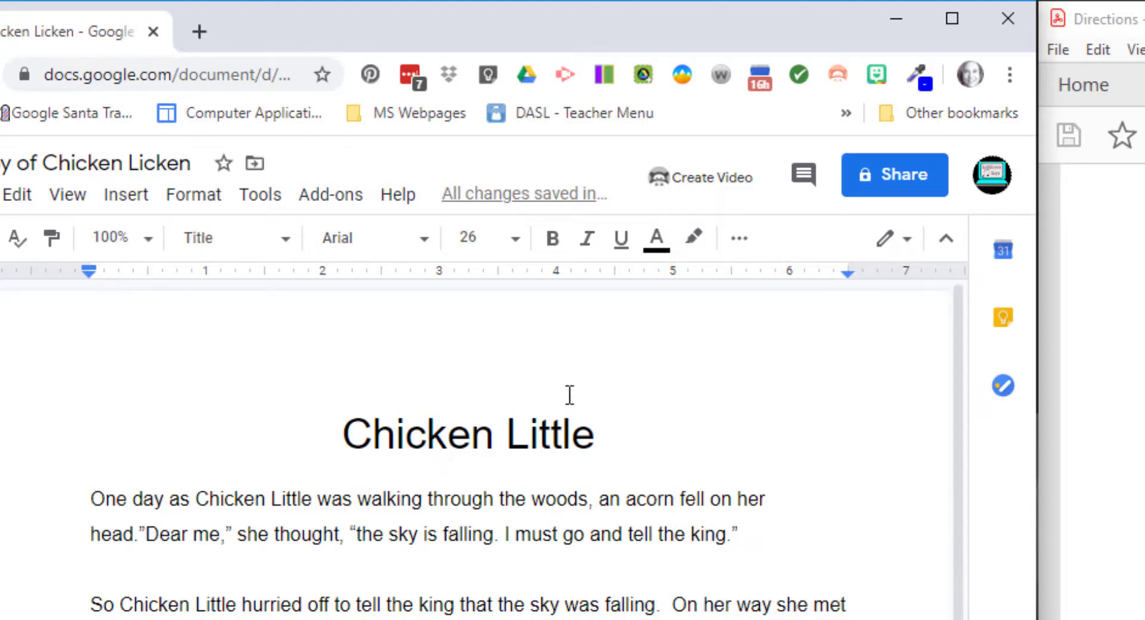
key(ctrl+f)
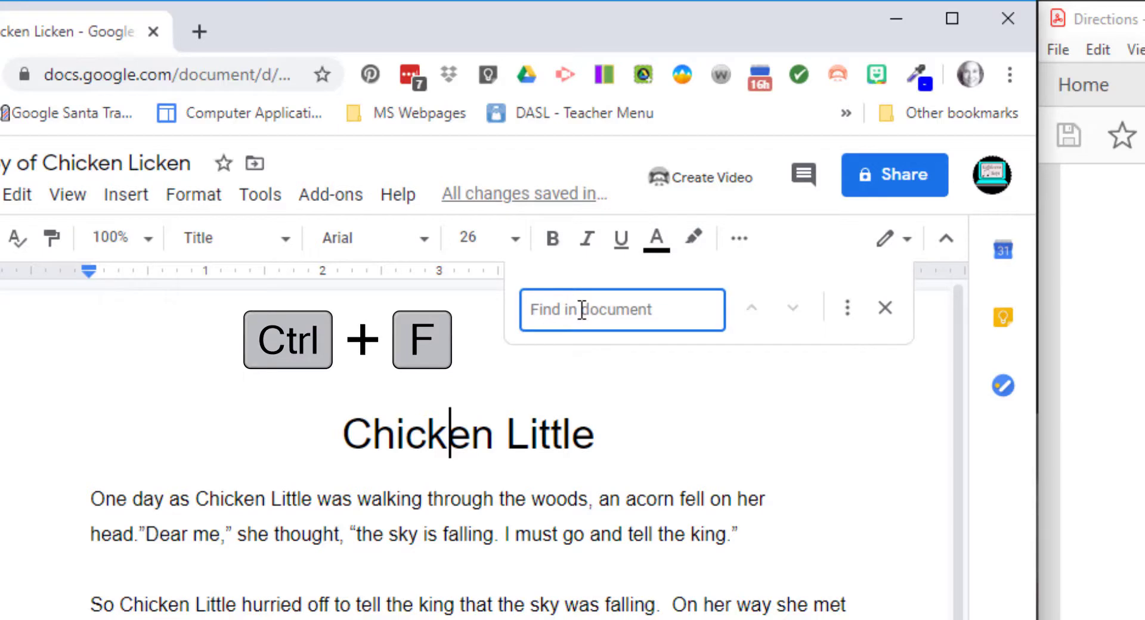
text(Chicke)
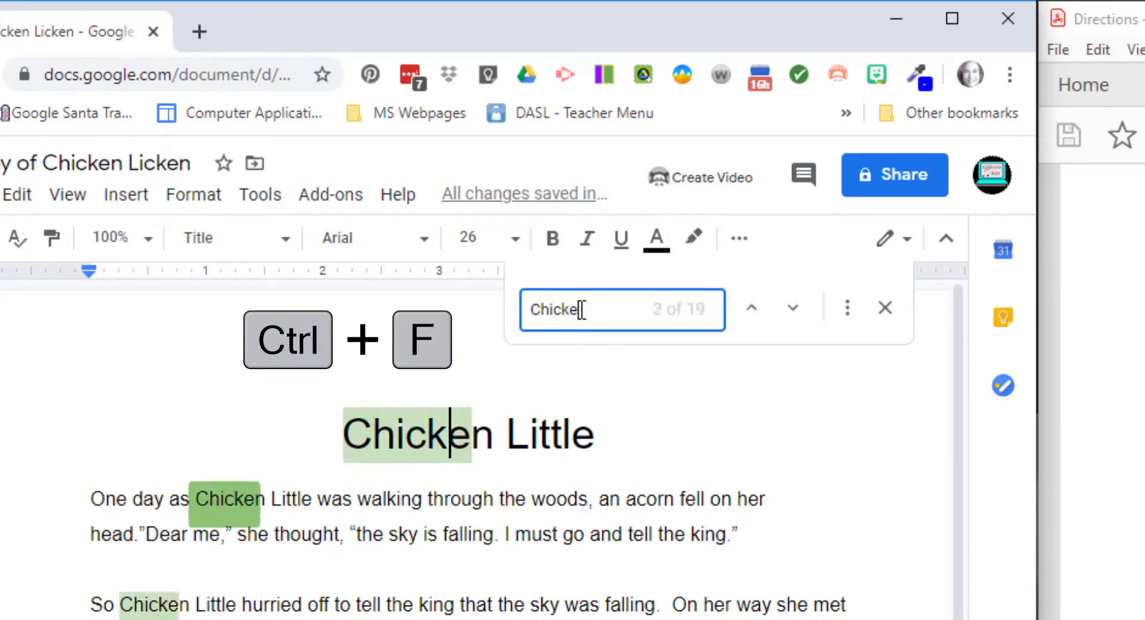
text(n Little)
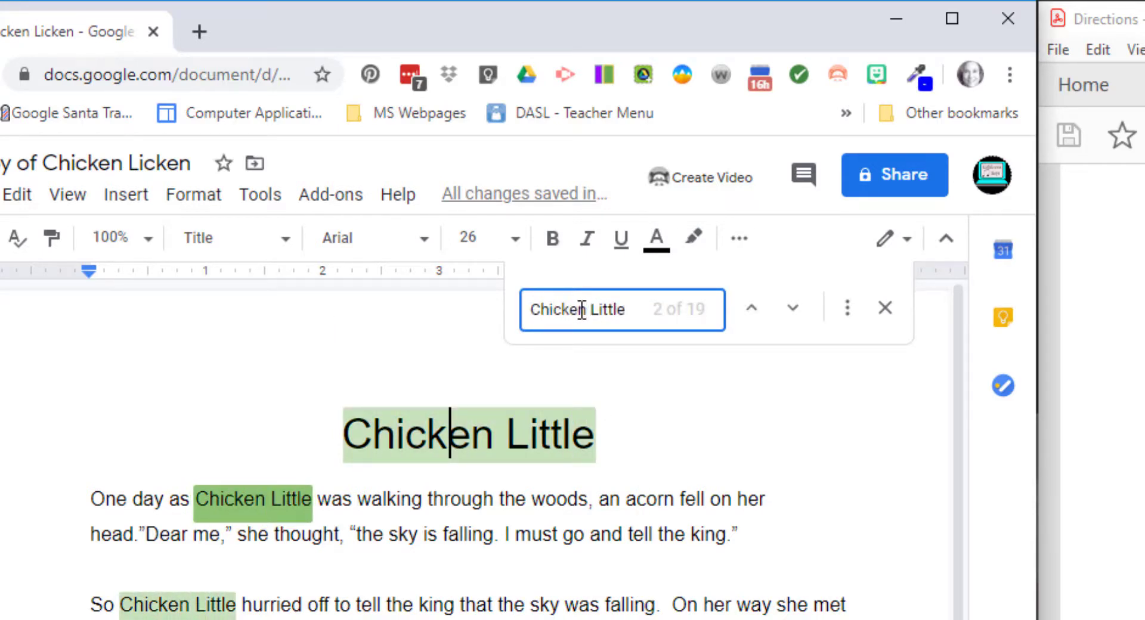
- Highlight the title "Chicken Little" in yellow
double_click(450, 425)
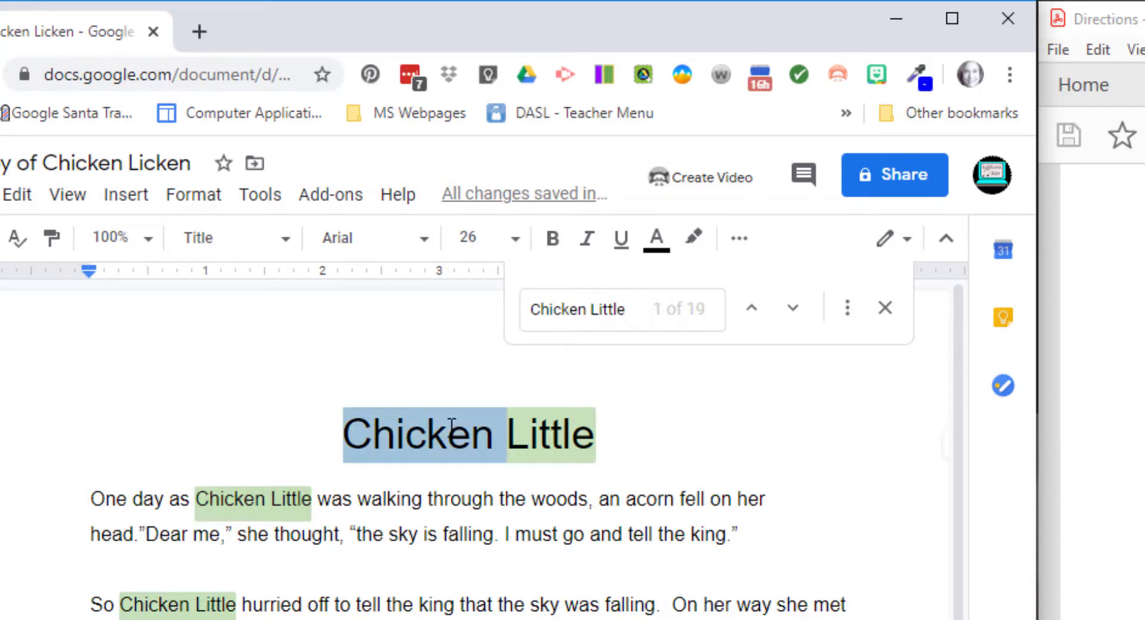
triple_click(451, 425)
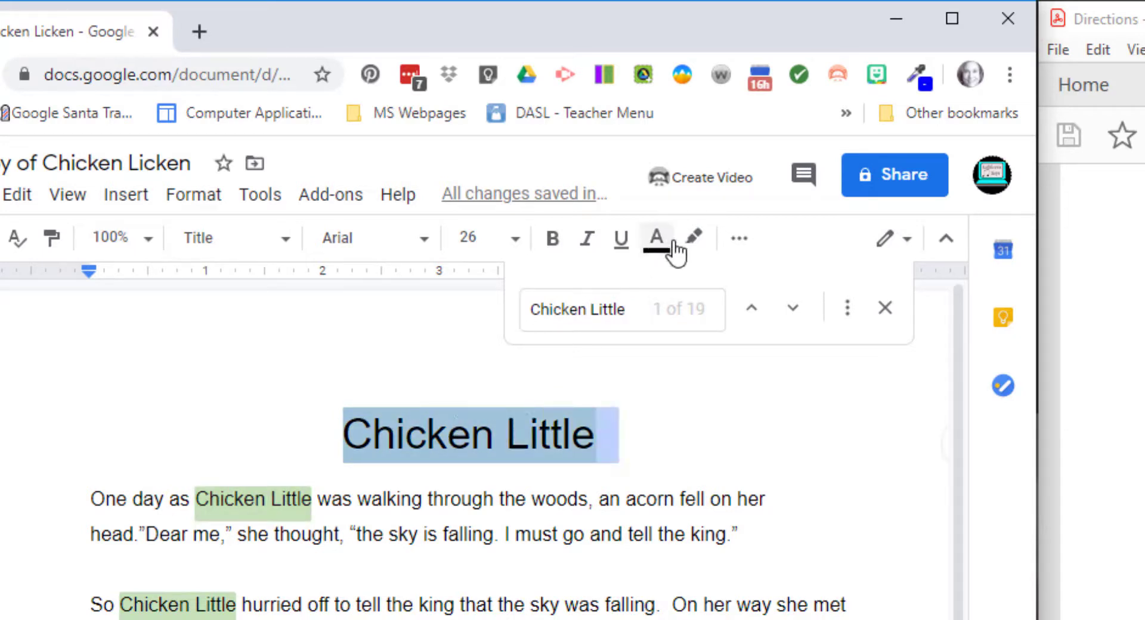
click(693, 237)
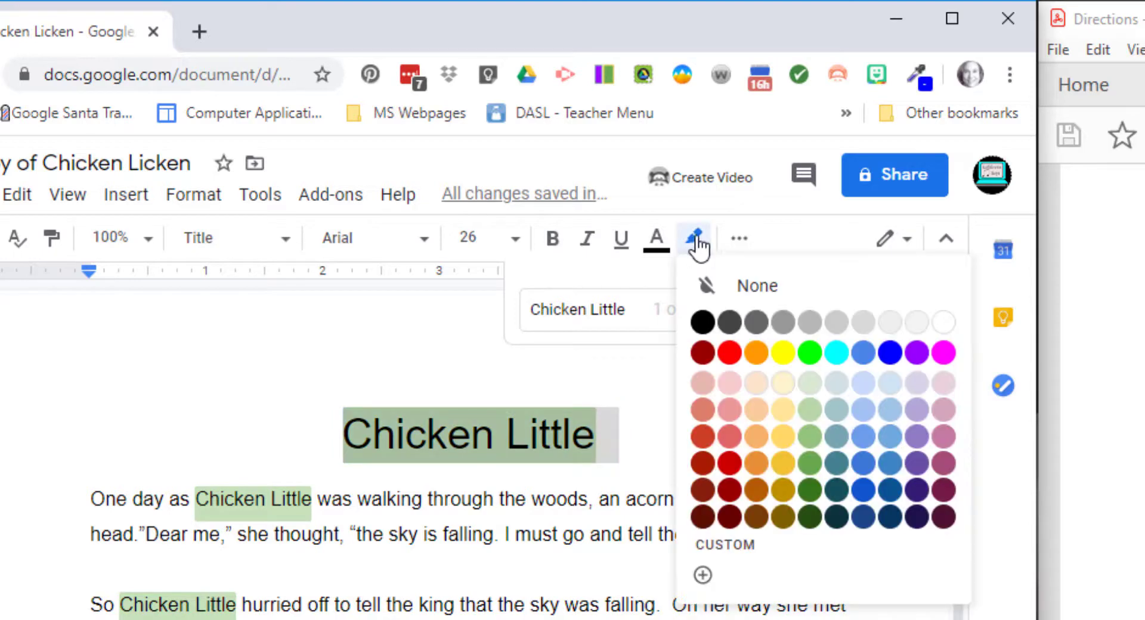
click(781, 357)
- Highlight "Chicken Little" in yellow in the story's opening paragraph
double_click(249, 504)
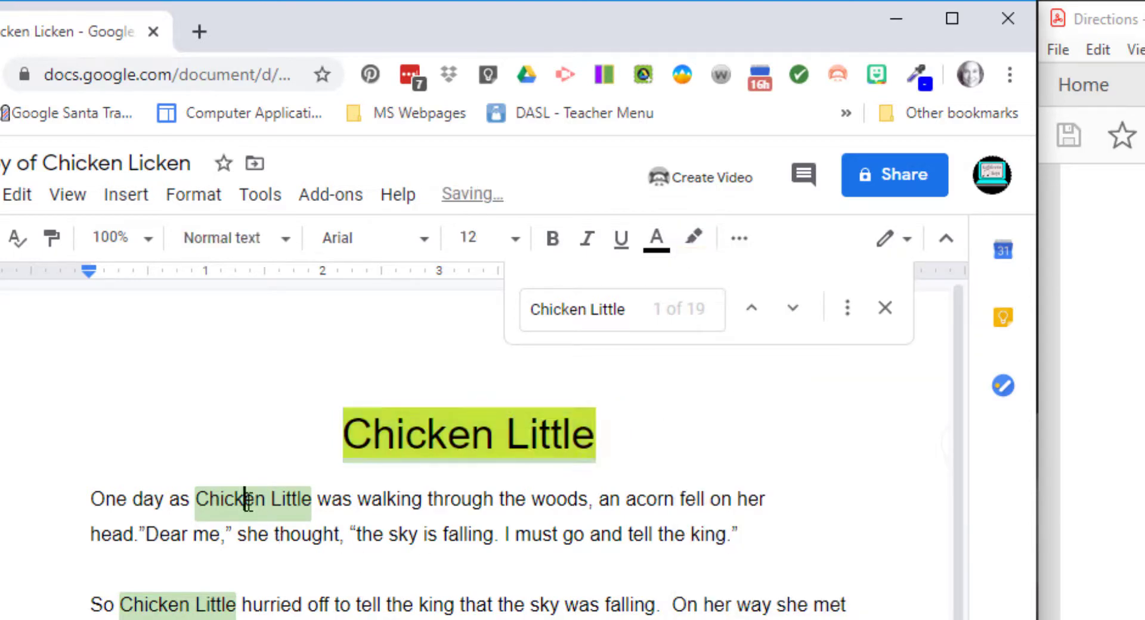
triple_click(248, 504)
click(248, 504)
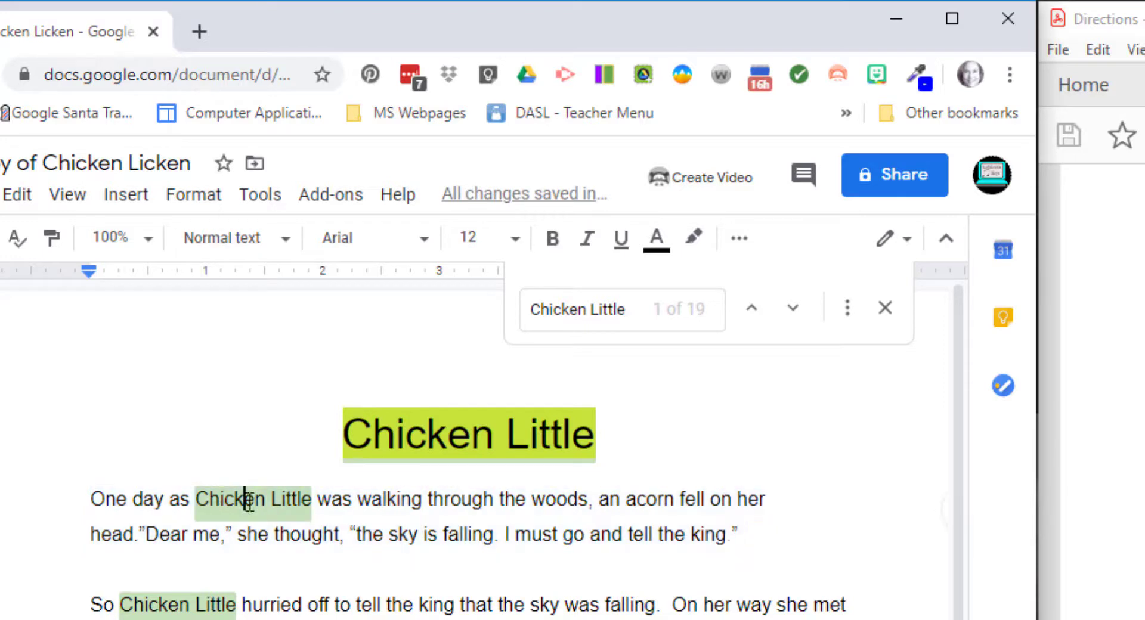
drag(197, 498, 311, 497)
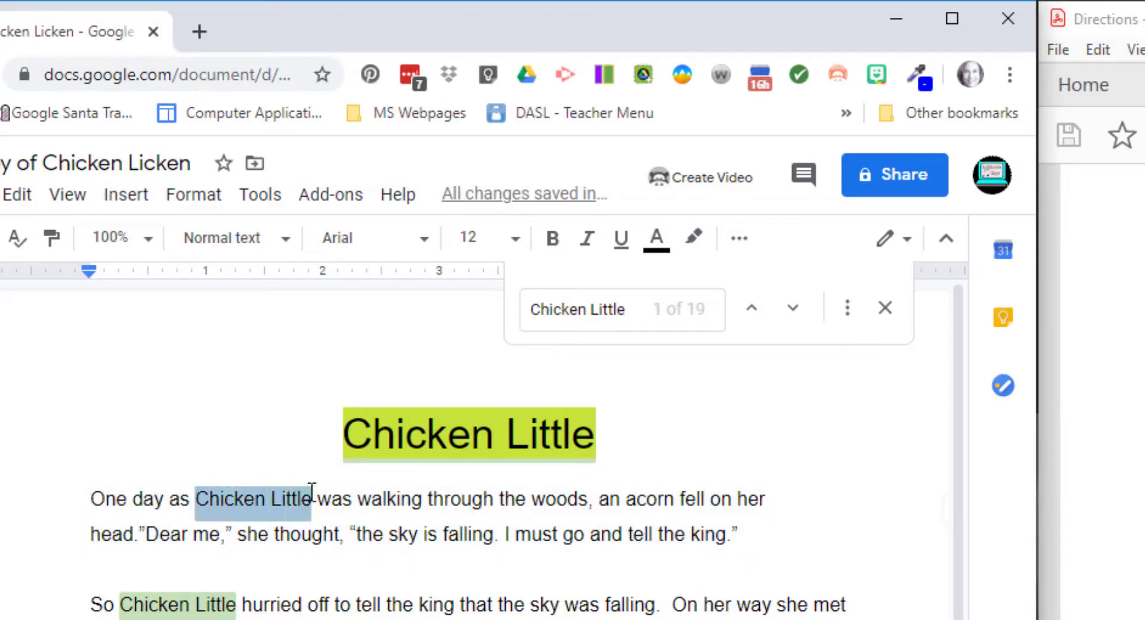
click(693, 237)
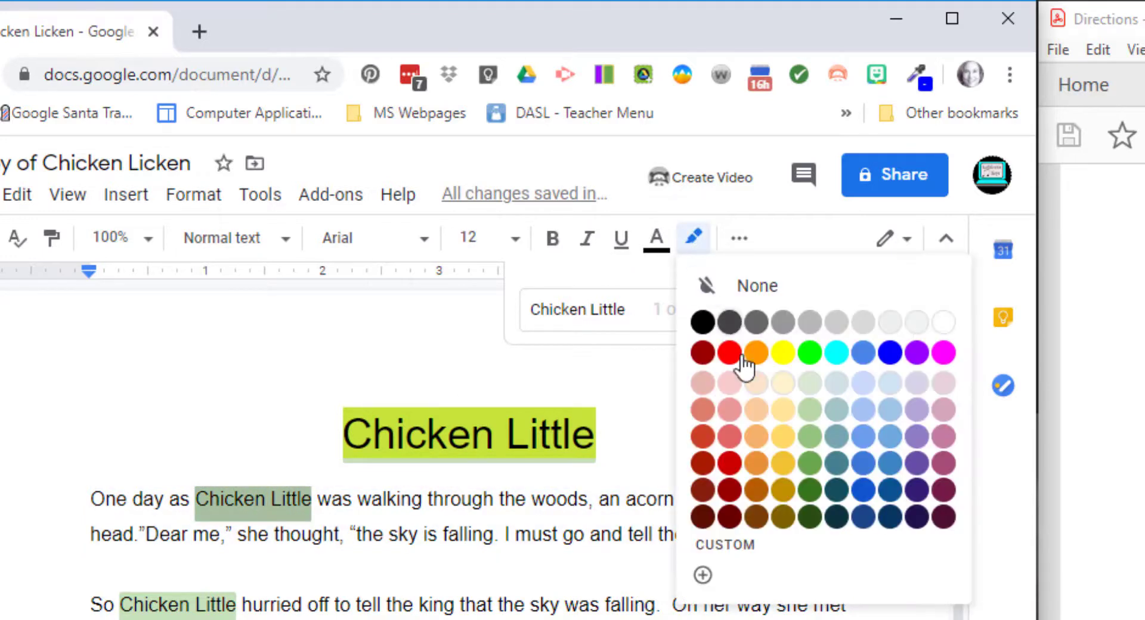
click(782, 353)
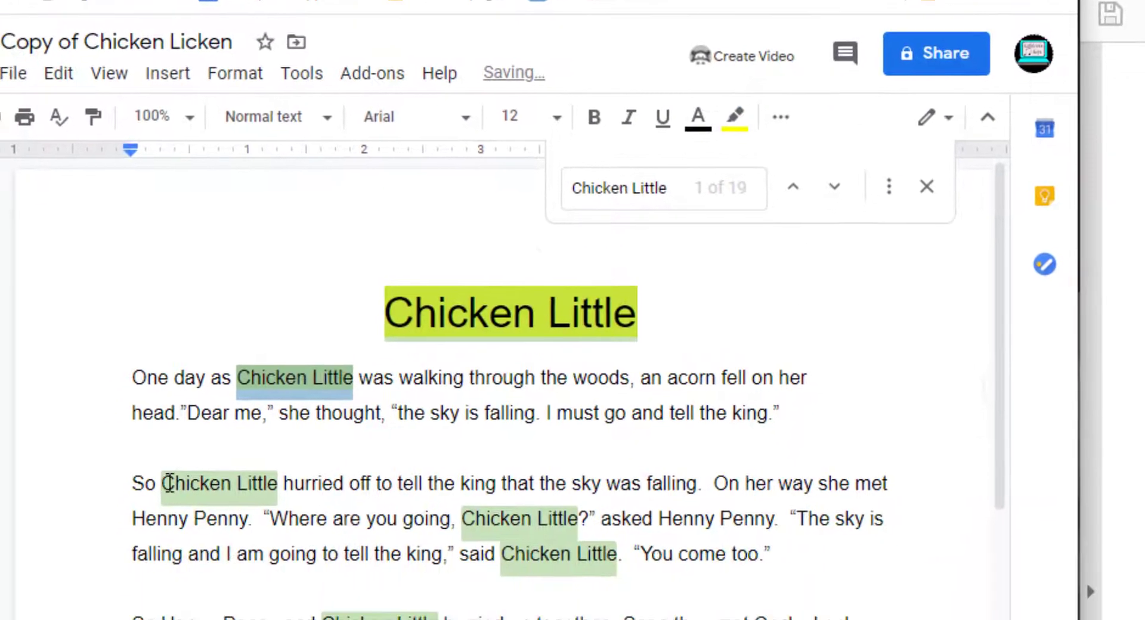
- Highlight the first two occurrences of "Chicken Little" in the second paragraph in yellow
drag(118, 605, 236, 604)
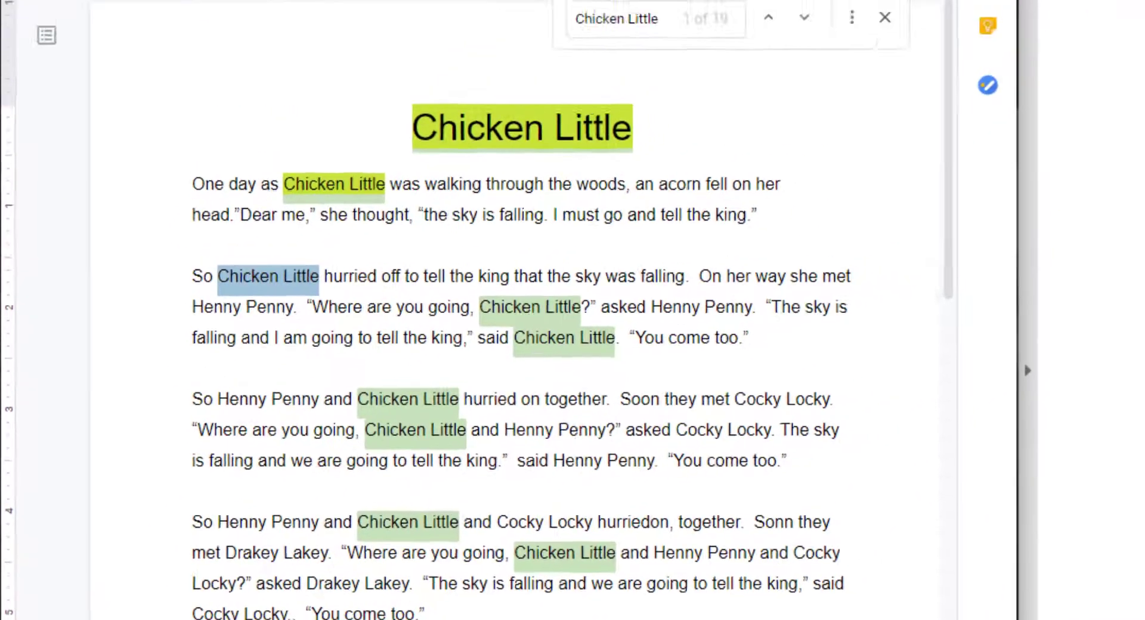
click(581, 83)
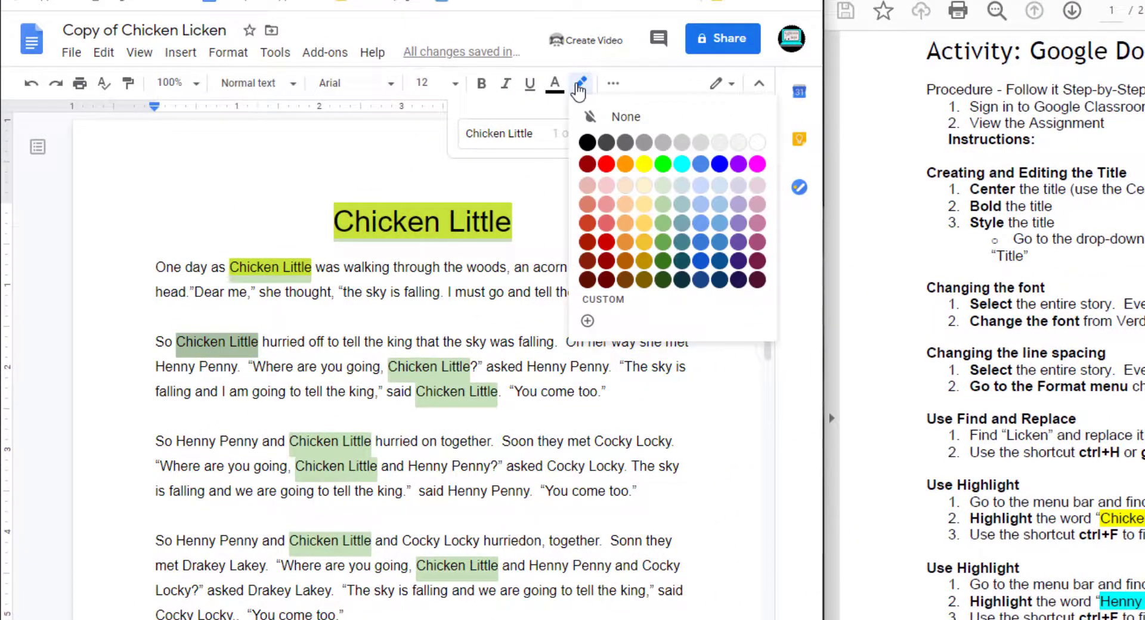
click(643, 163)
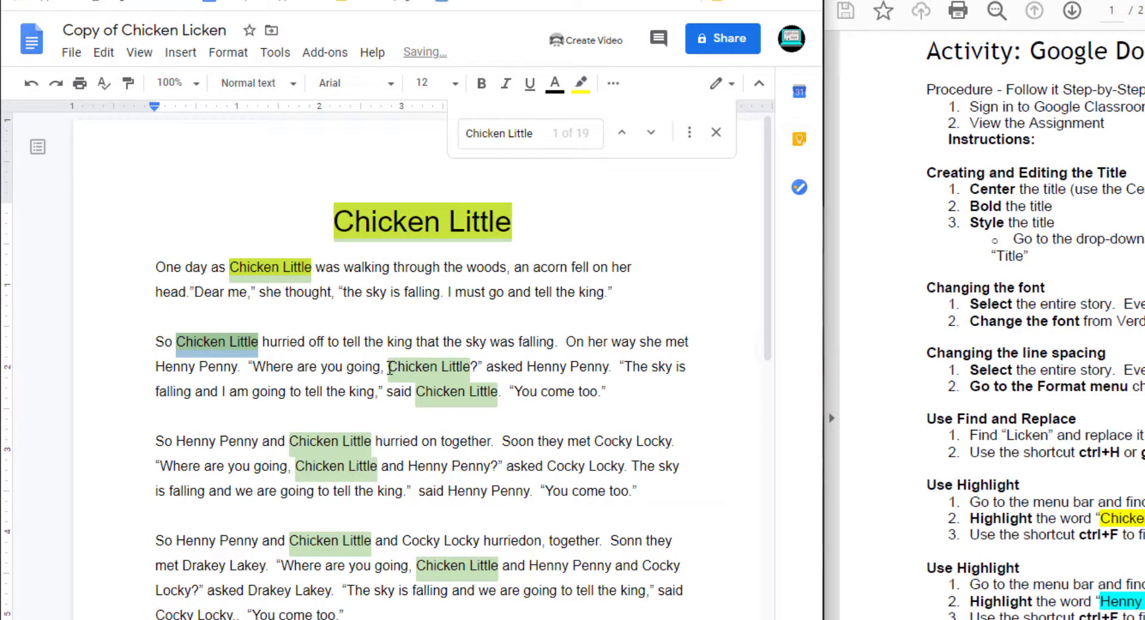
drag(388, 366, 472, 366)
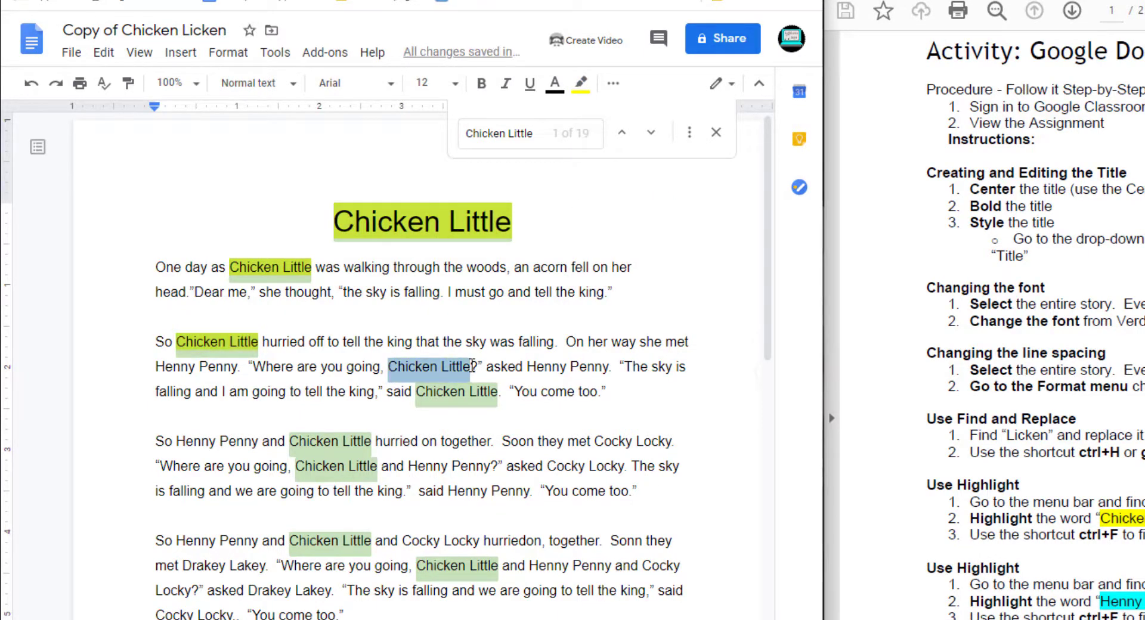
click(581, 83)
click(645, 167)
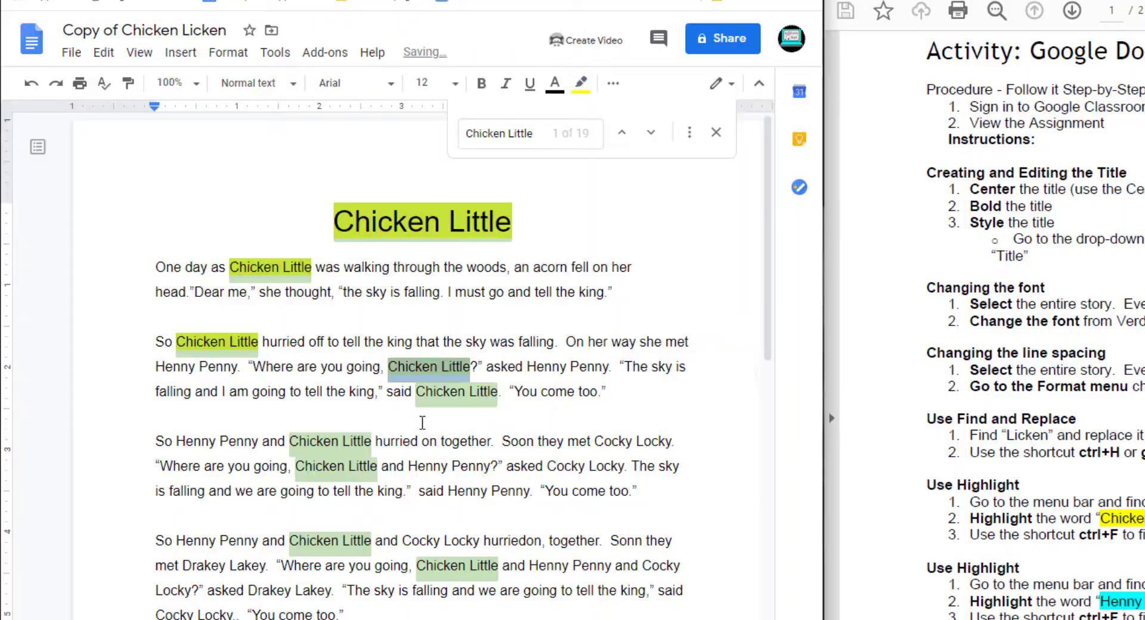
- Highlight in yellow the last "Chicken Little" of the second paragraph and both occurrences in the third paragraph
drag(415, 392, 498, 392)
click(580, 83)
drag(290, 441, 372, 440)
click(405, 116)
click(440, 181)
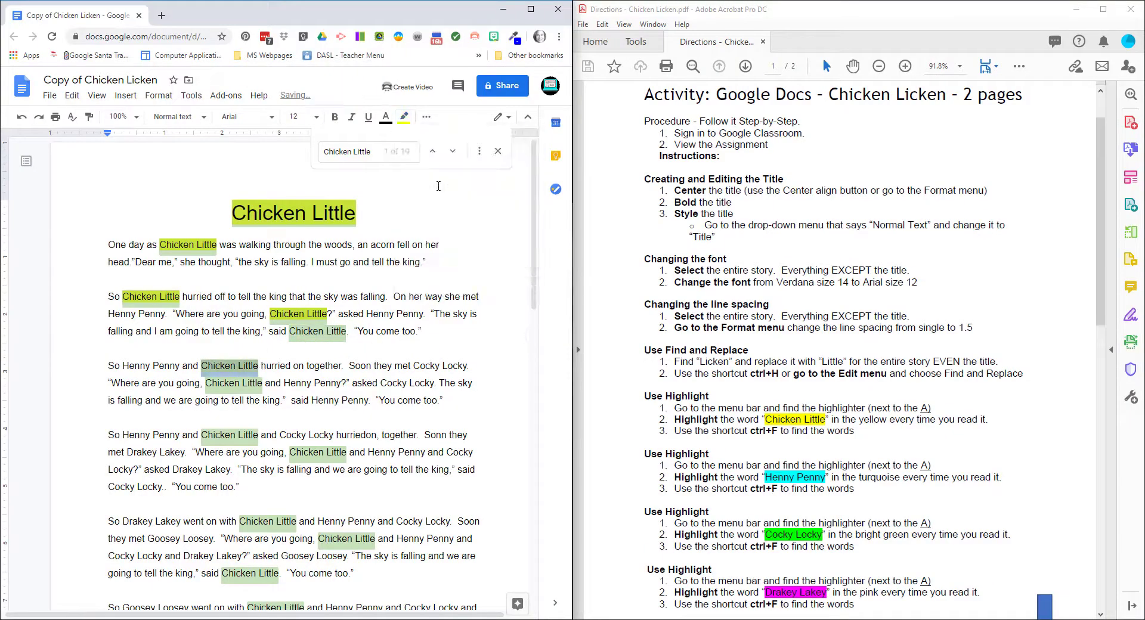
drag(289, 330, 345, 331)
click(404, 116)
click(446, 174)
drag(205, 383, 262, 383)
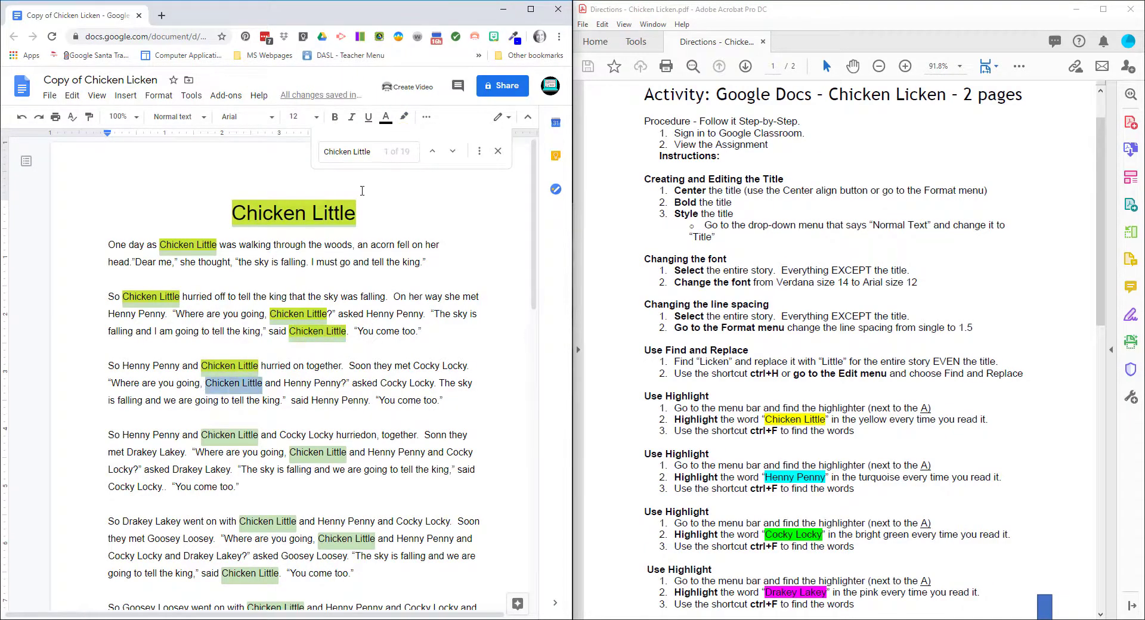
click(404, 116)
click(444, 176)
- Highlight both occurrences of "Chicken Little" in yellow in the fourth paragraph, where Drakey Lakey is met
click(195, 437)
drag(201, 435, 347, 451)
click(404, 116)
click(447, 174)
click(404, 116)
click(447, 175)
- Highlight all three occurrences of "Chicken Little" in yellow in the paragraph beginning "So Drakey Lakey went on"
scroll(370, 287, down, 3)
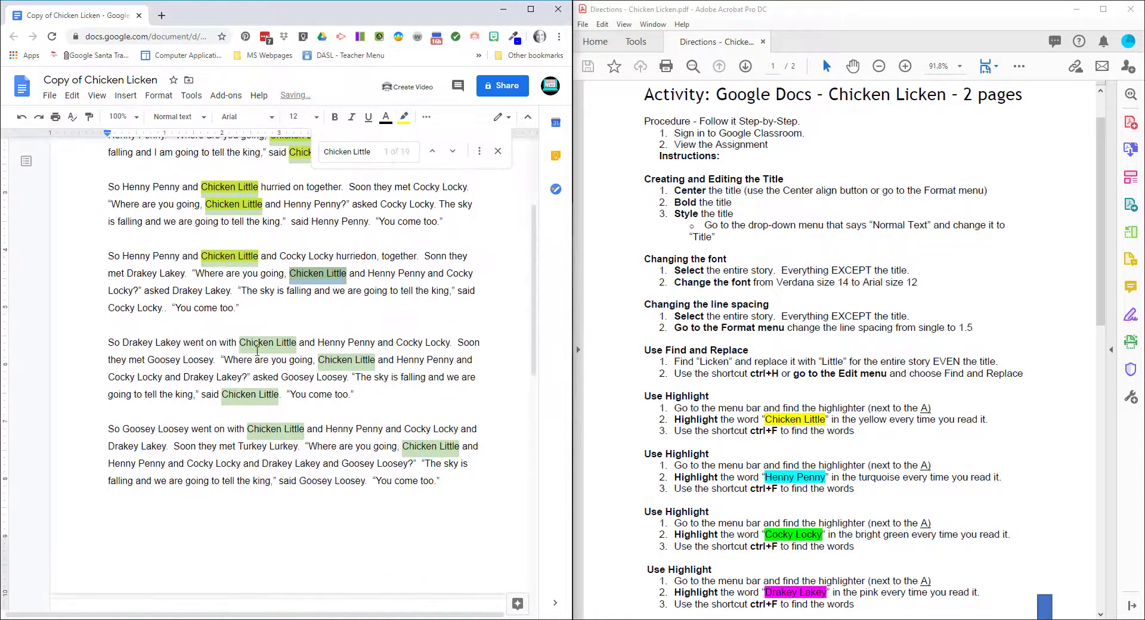
drag(239, 343, 375, 359)
click(404, 116)
click(447, 174)
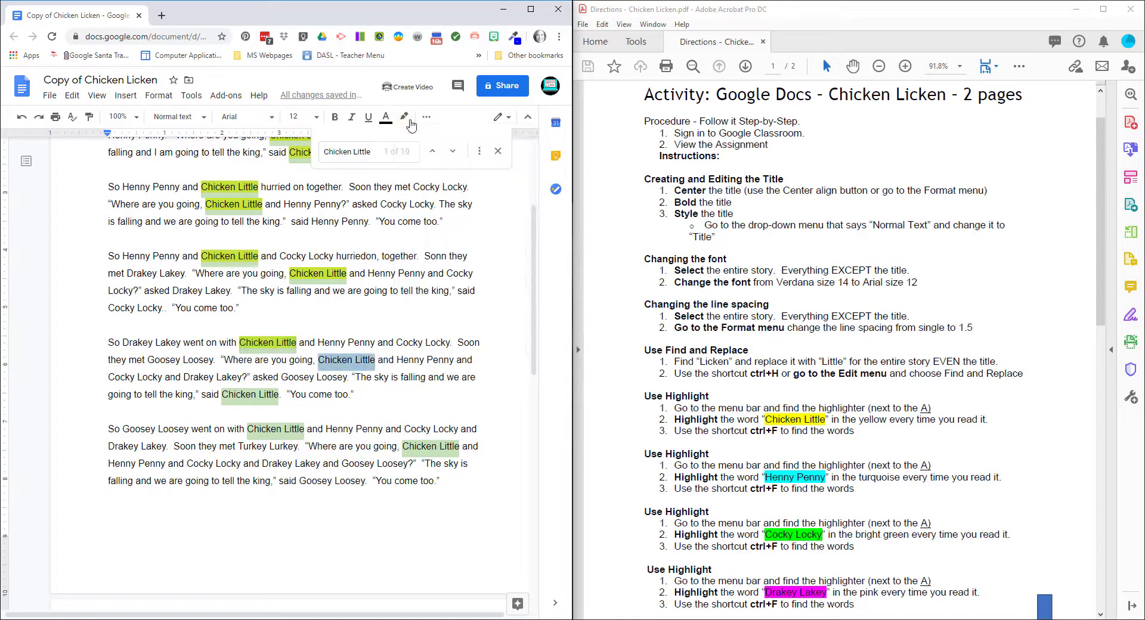
click(404, 116)
click(447, 174)
drag(220, 394, 278, 395)
- Highlight both occurrences of "Chicken Little" in yellow in the paragraph beginning "So Goosey Loosey went on"
drag(247, 429, 304, 429)
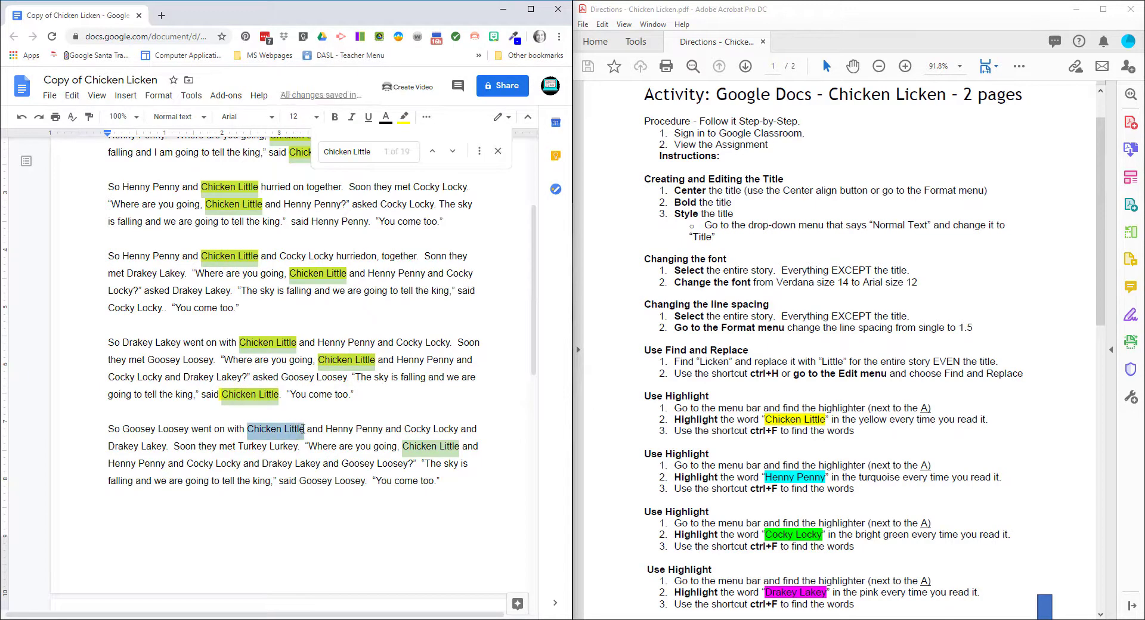
click(404, 116)
click(447, 174)
drag(402, 445, 459, 446)
click(404, 116)
click(447, 174)
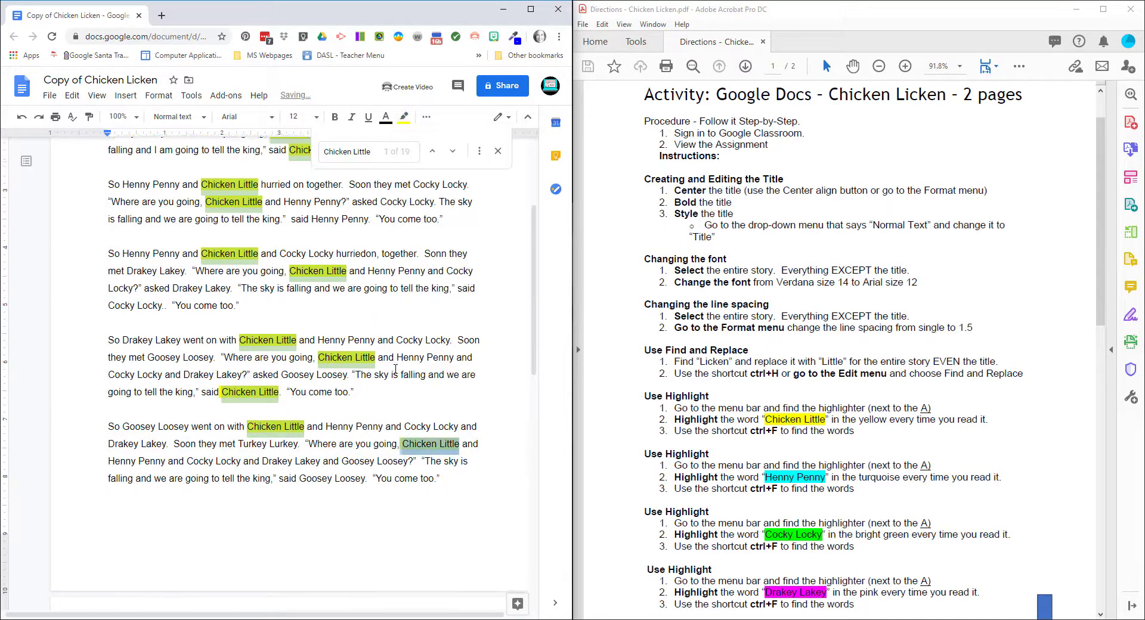
- Highlight both occurrences of "Chicken Little" in yellow in the paragraph beginning "So Turkey Lurkey went on"
scroll(298, 358, down, 5)
drag(241, 305, 298, 304)
click(404, 116)
click(447, 174)
drag(107, 339, 165, 339)
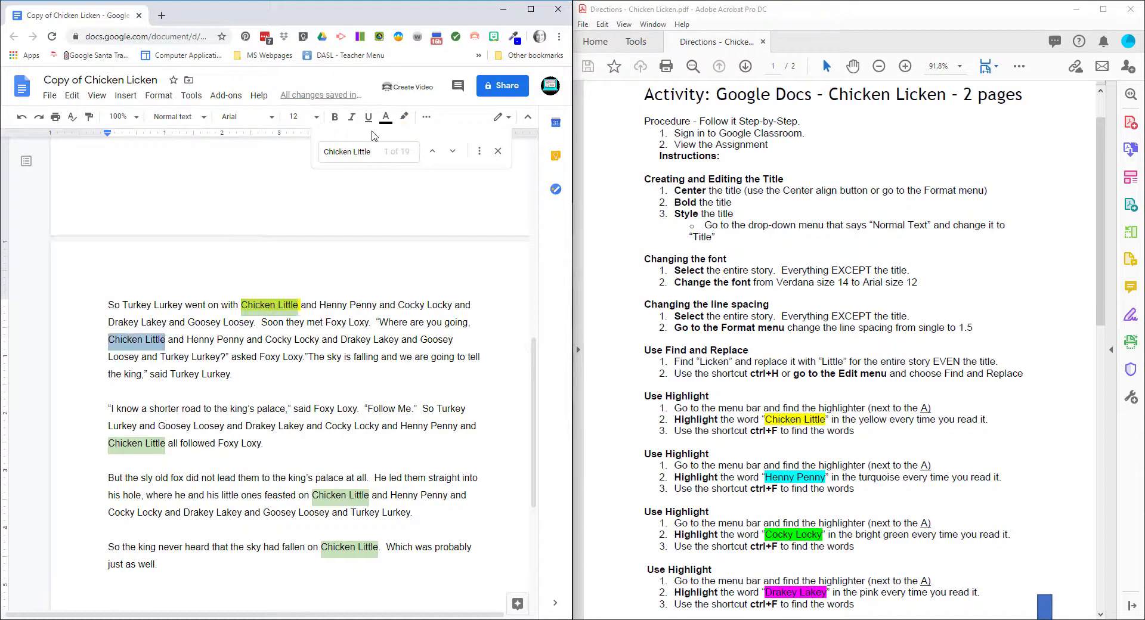
click(404, 116)
click(447, 174)
- Highlight "Chicken Little" in yellow in each of the story's last three paragraphs
drag(108, 443, 165, 443)
click(404, 116)
click(446, 173)
drag(309, 495, 370, 495)
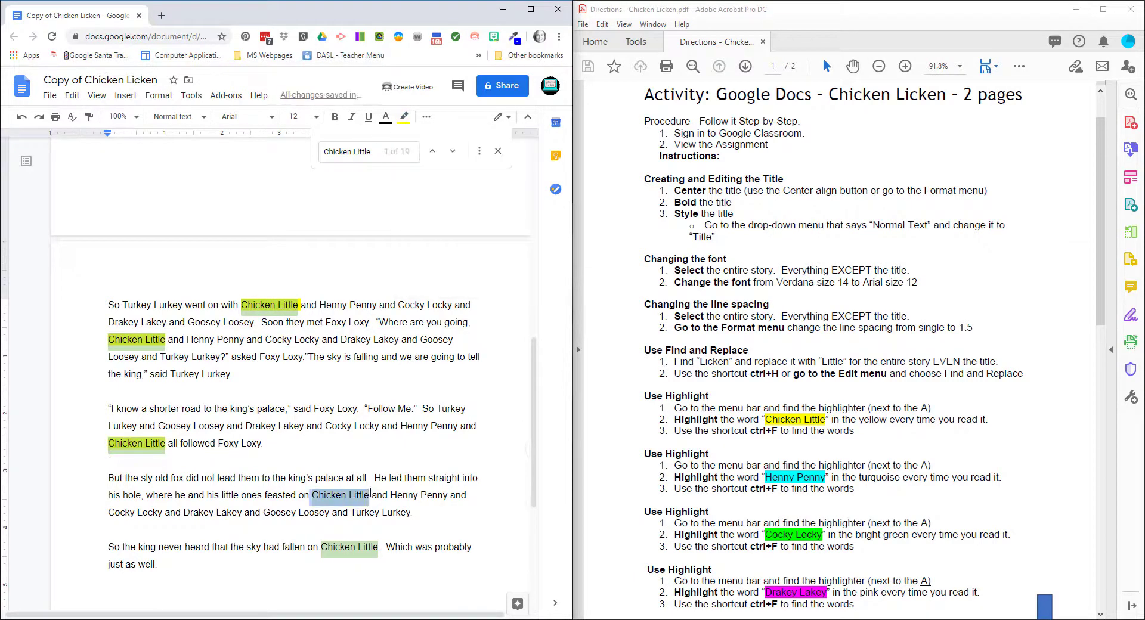
click(405, 117)
click(447, 174)
drag(321, 547, 378, 547)
click(404, 117)
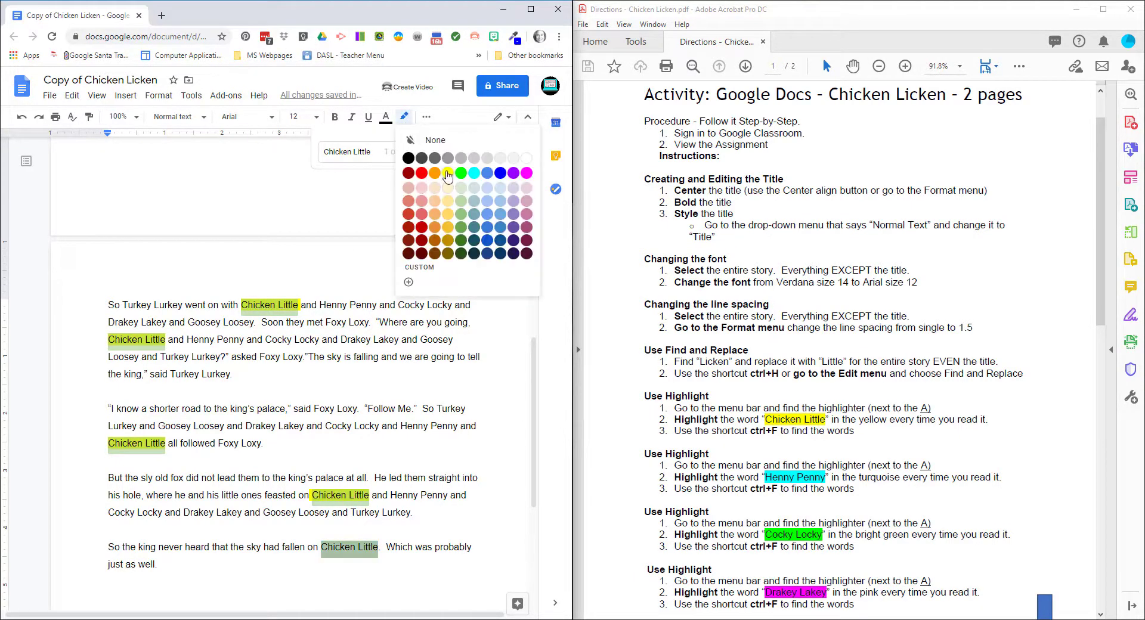
click(447, 174)
- Deselect the text and close the "Chicken Little" search at the beginning of the story
click(342, 400)
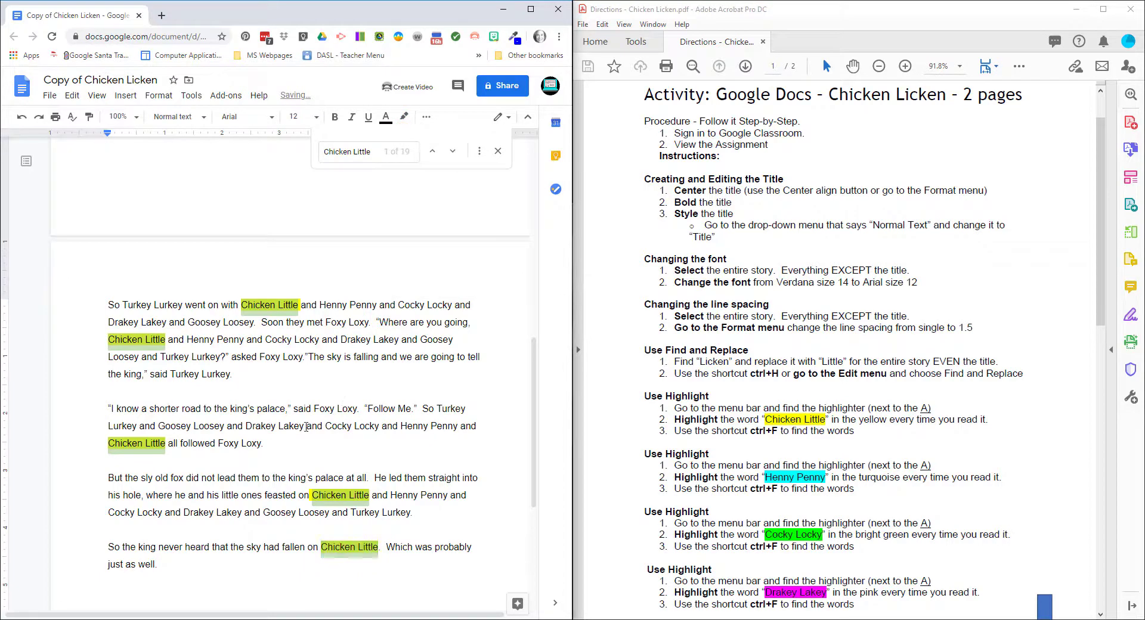
click(368, 446)
scroll(365, 442, up, 15)
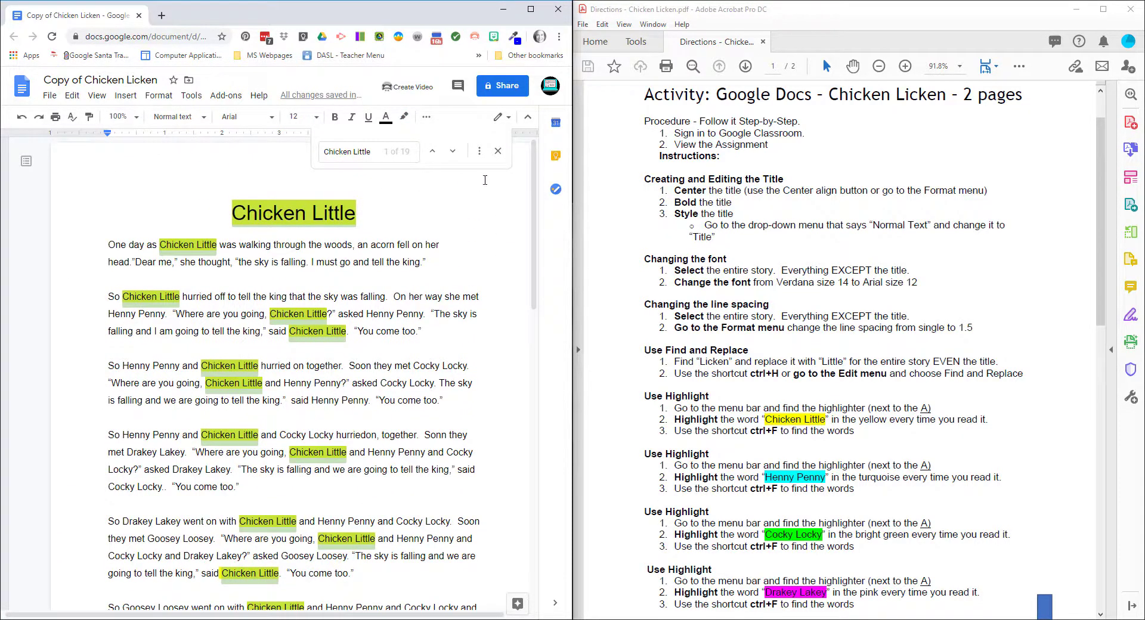
click(497, 152)
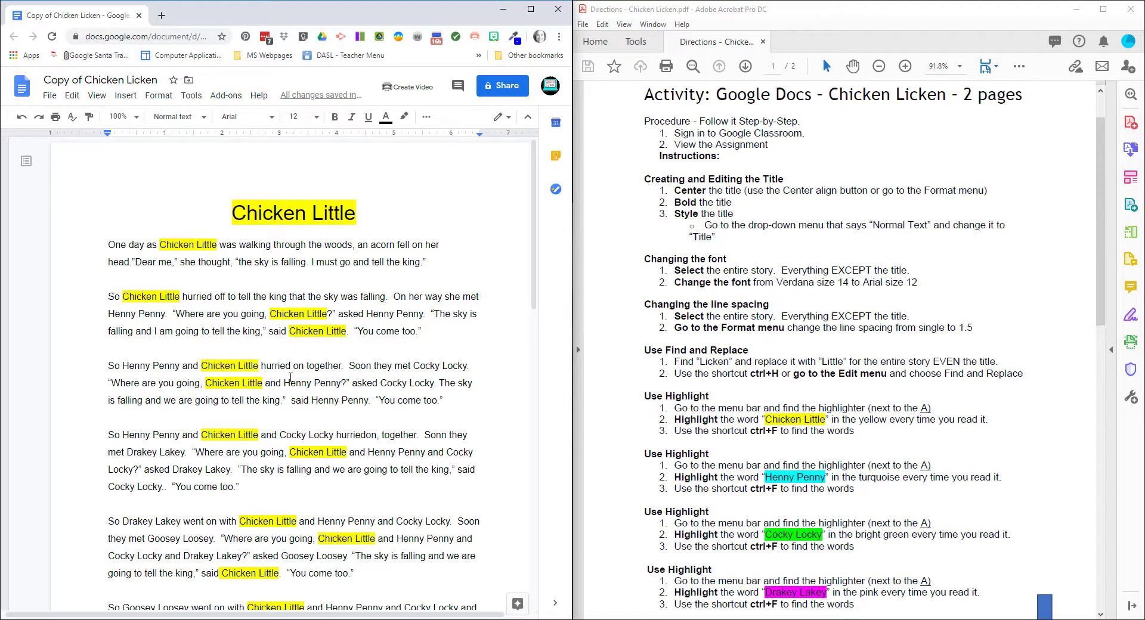
- Search the document for "Henny Penny" and return to the beginning of the story
scroll(635, 462, down, 3)
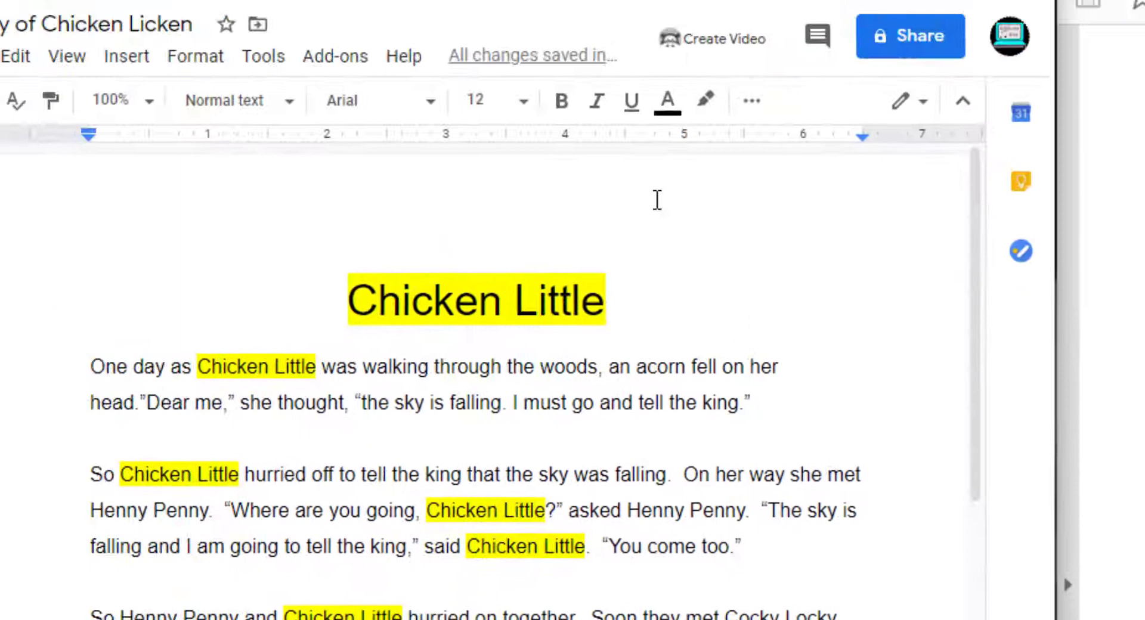
key(ctrl+f)
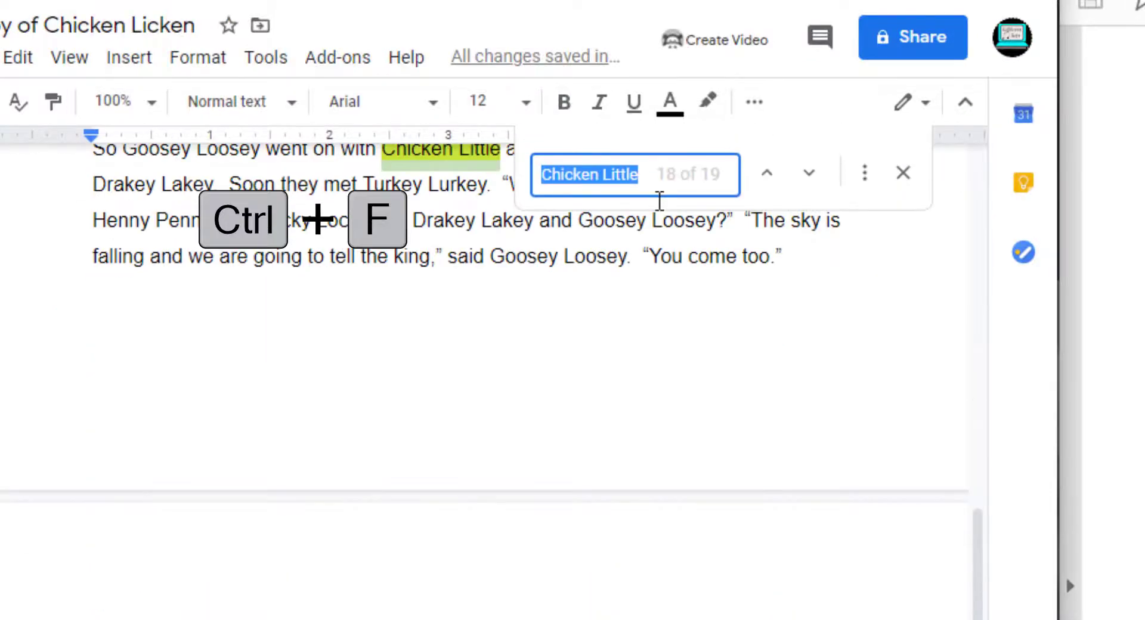
text(He)
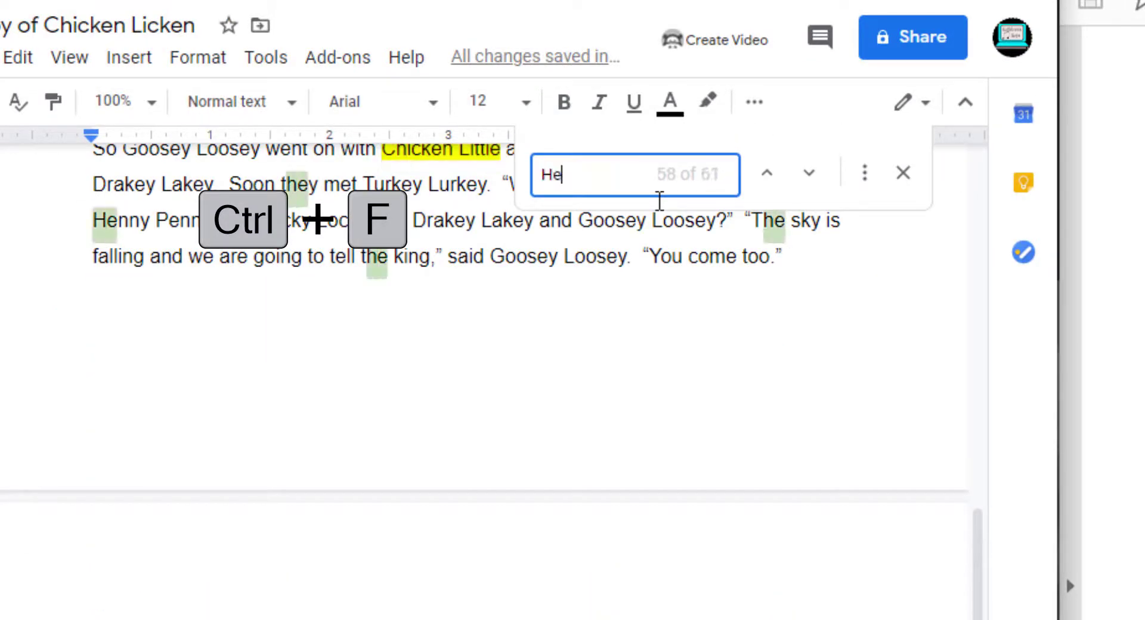
text(nny Pennyu)
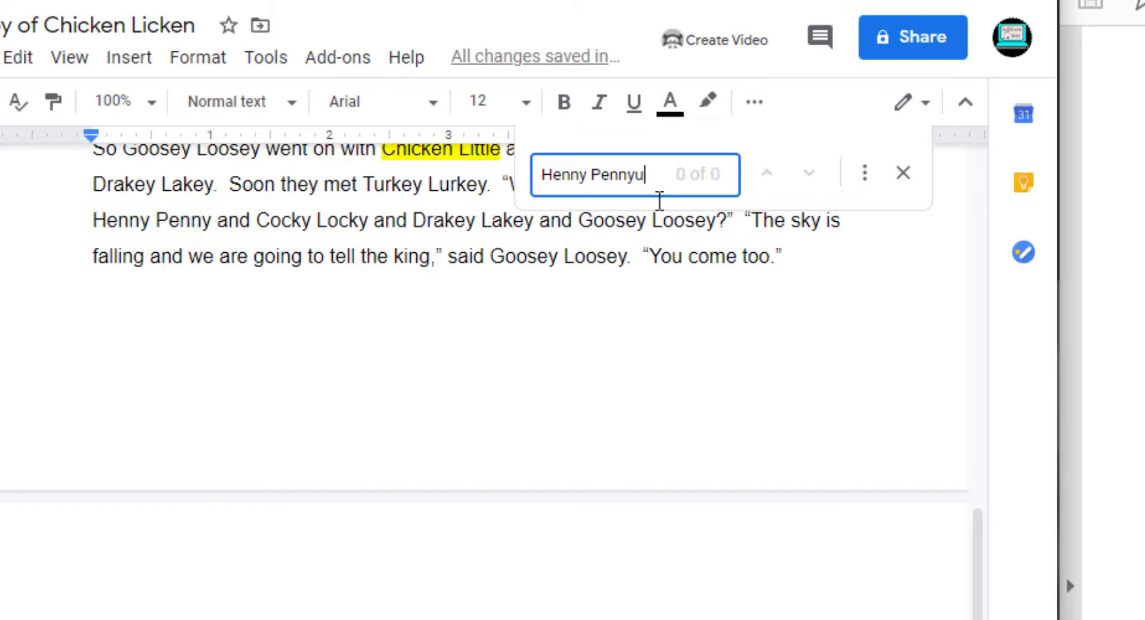
key(BackSpace)
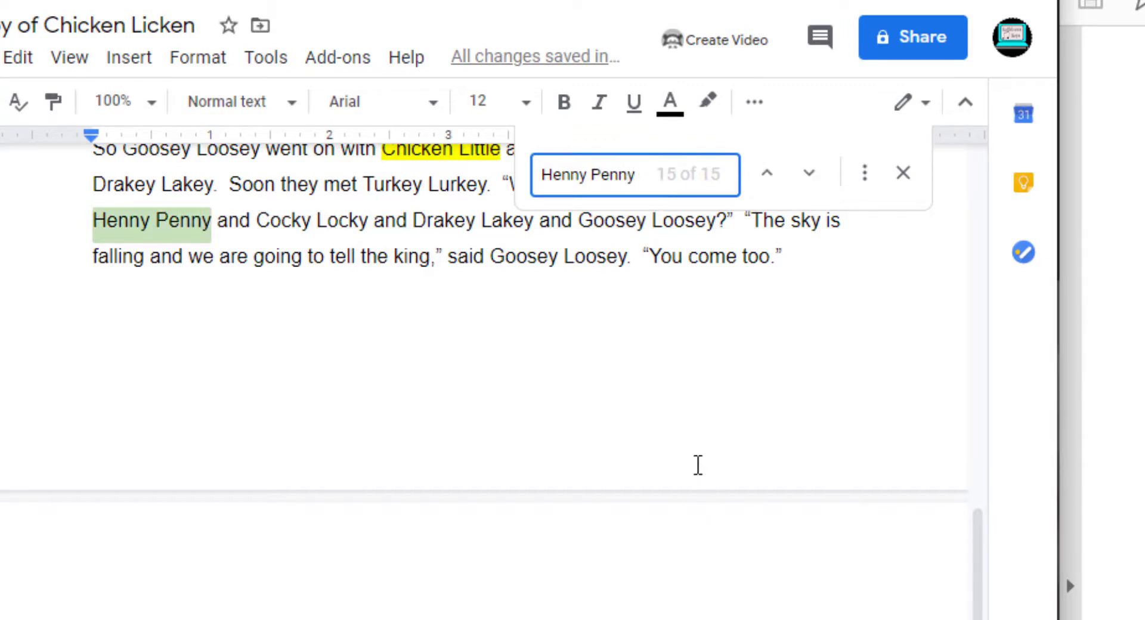
scroll(697, 464, up, 20)
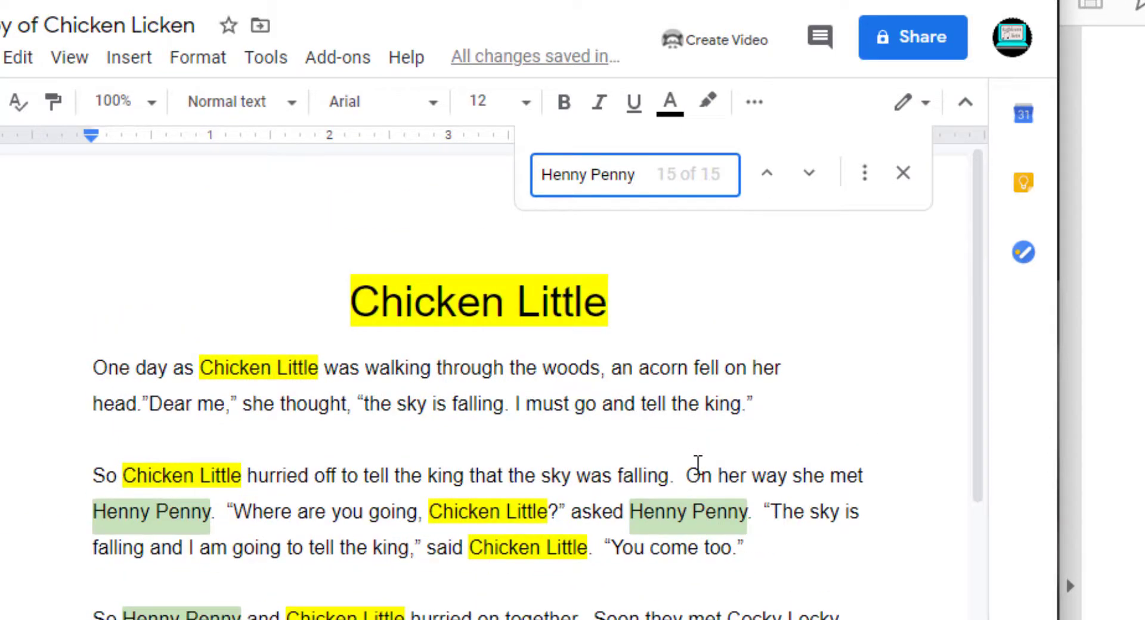
- Highlight both occurrences of "Henny Penny" in turquoise in the paragraph beginning "So Chicken Little hurried off"
drag(94, 510, 212, 513)
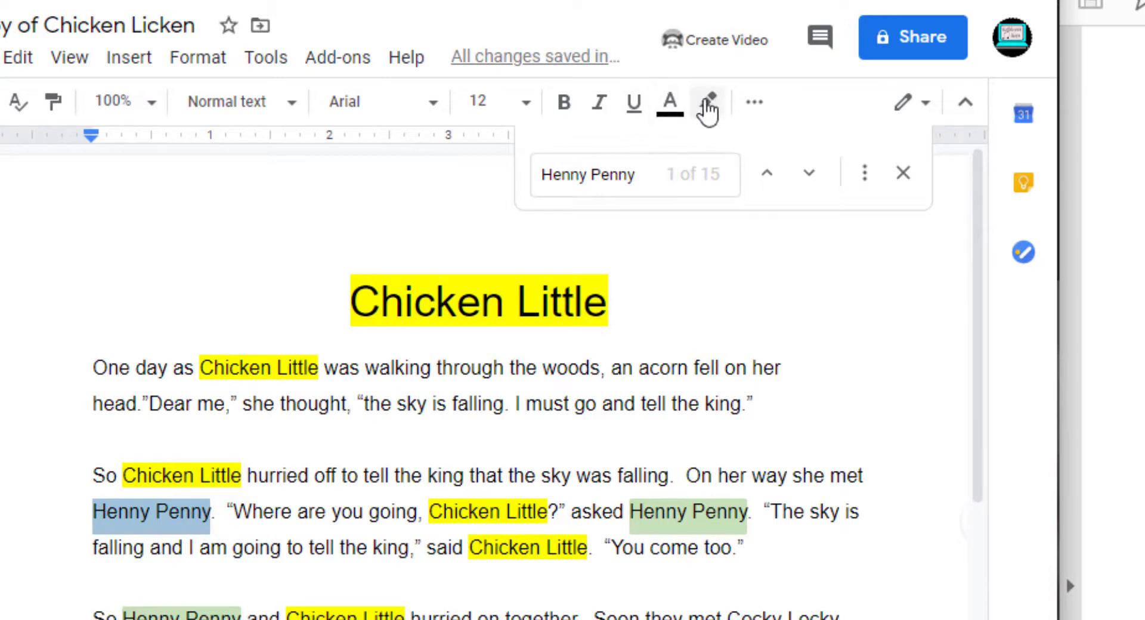
click(707, 101)
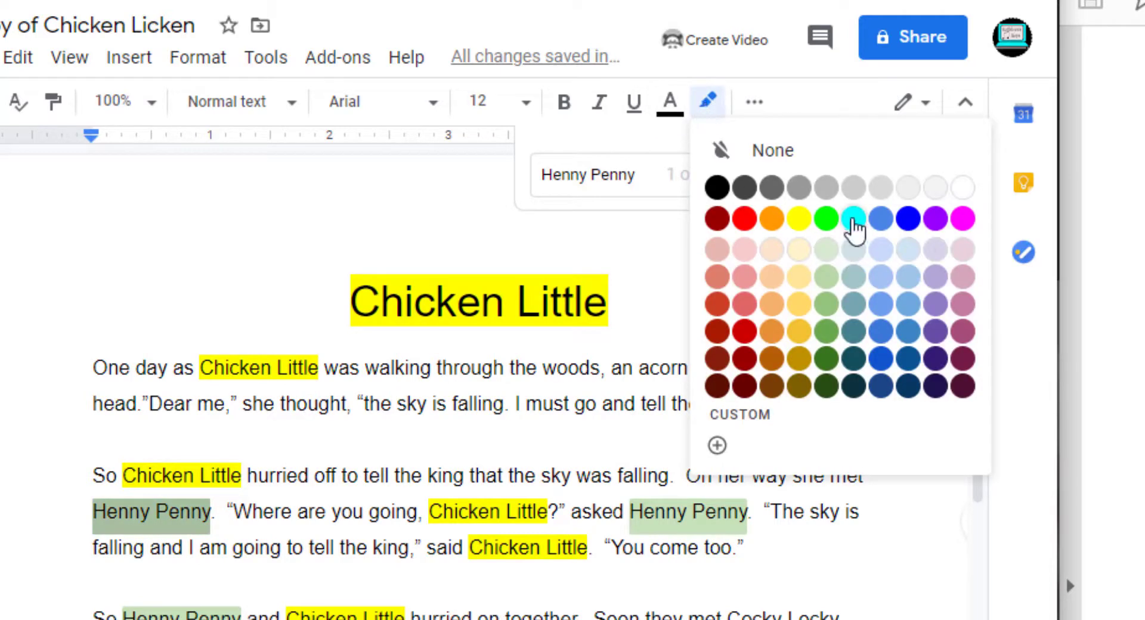
click(853, 218)
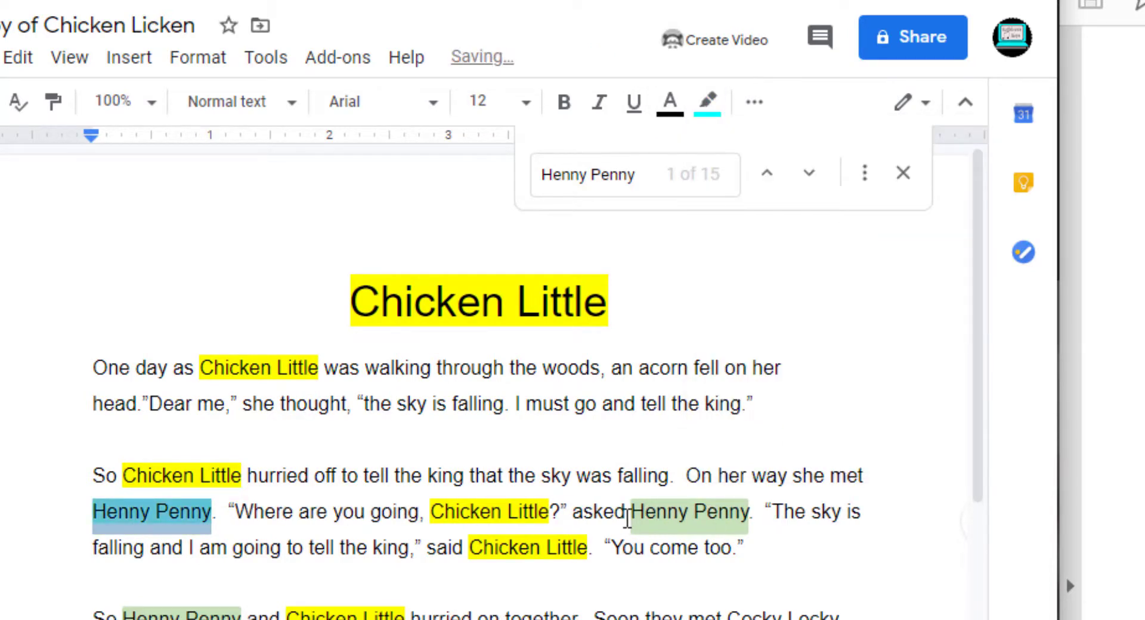
drag(634, 514, 752, 512)
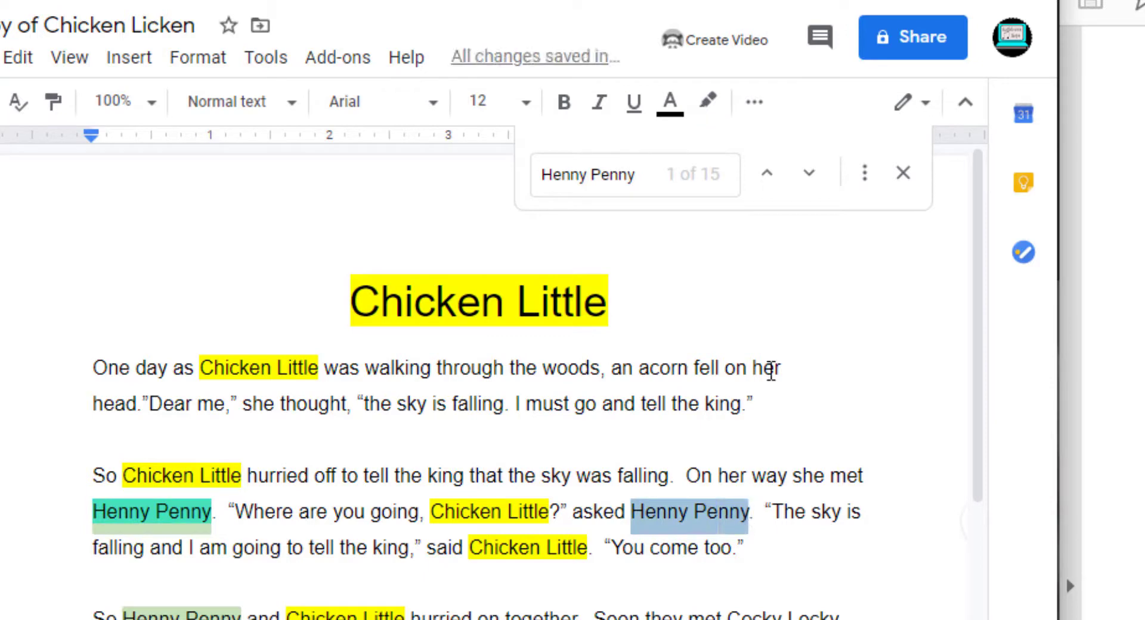
click(718, 118)
click(853, 218)
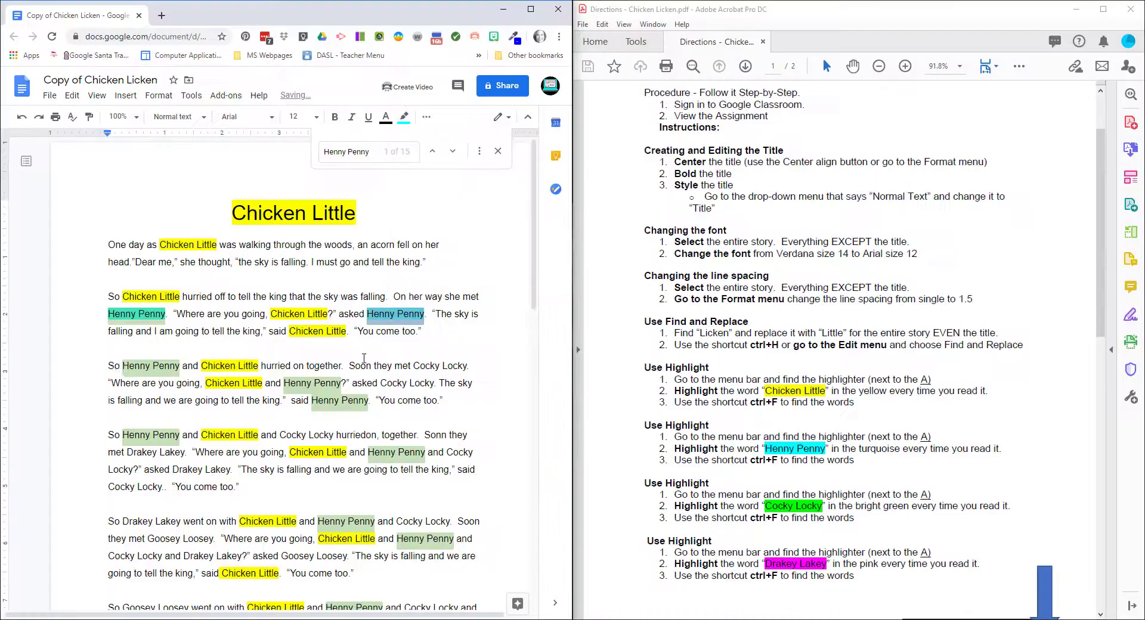
- Highlight all three occurrences of "Henny Penny" in turquoise in the paragraph beginning "So Henny Penny and Chicken Little hurried on together"
drag(122, 615, 239, 617)
click(404, 117)
click(471, 167)
mouse_move(283, 382)
mouse_down()
mouse_move(341, 383)
mouse_move(369, 401)
mouse_up()
click(403, 117)
click(470, 167)
click(404, 117)
click(470, 167)
- Highlight both occurrences of "Henny Penny" in turquoise in the paragraph beginning "So Henny Penny and Chicken Little and Cocky Locky"
scroll(357, 298, down, 2)
drag(122, 316, 179, 315)
click(403, 117)
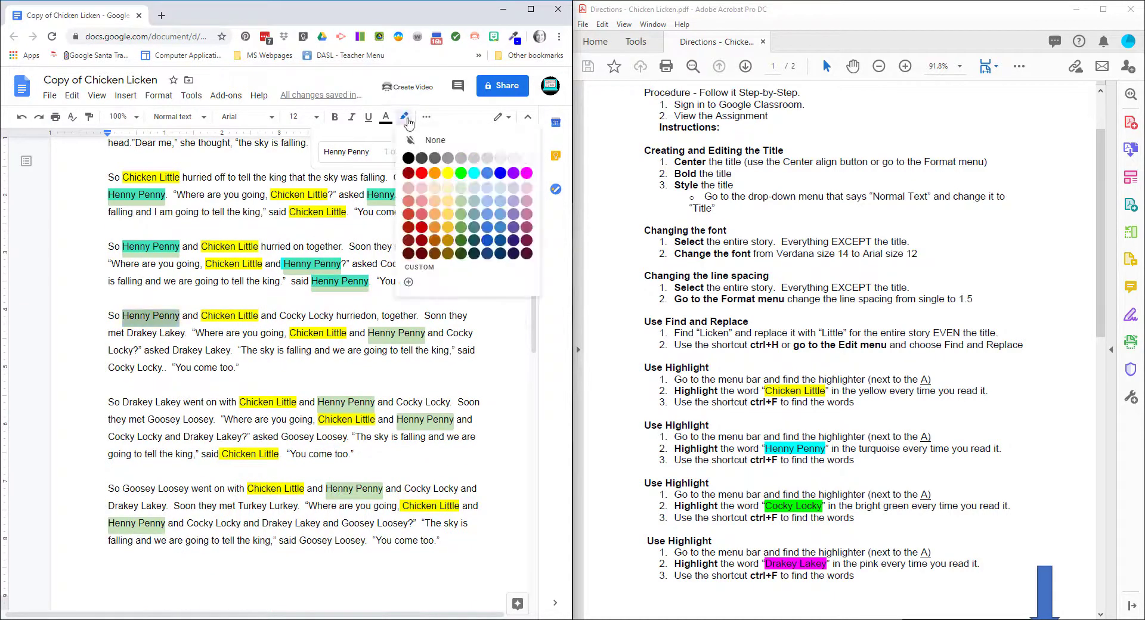
click(470, 166)
drag(368, 332, 425, 333)
click(404, 117)
click(470, 167)
- Highlight both occurrences of "Henny Penny" in turquoise in the paragraph beginning "So Drakey Lakey went on"
drag(317, 402, 453, 420)
click(403, 116)
click(470, 167)
click(404, 116)
click(470, 167)
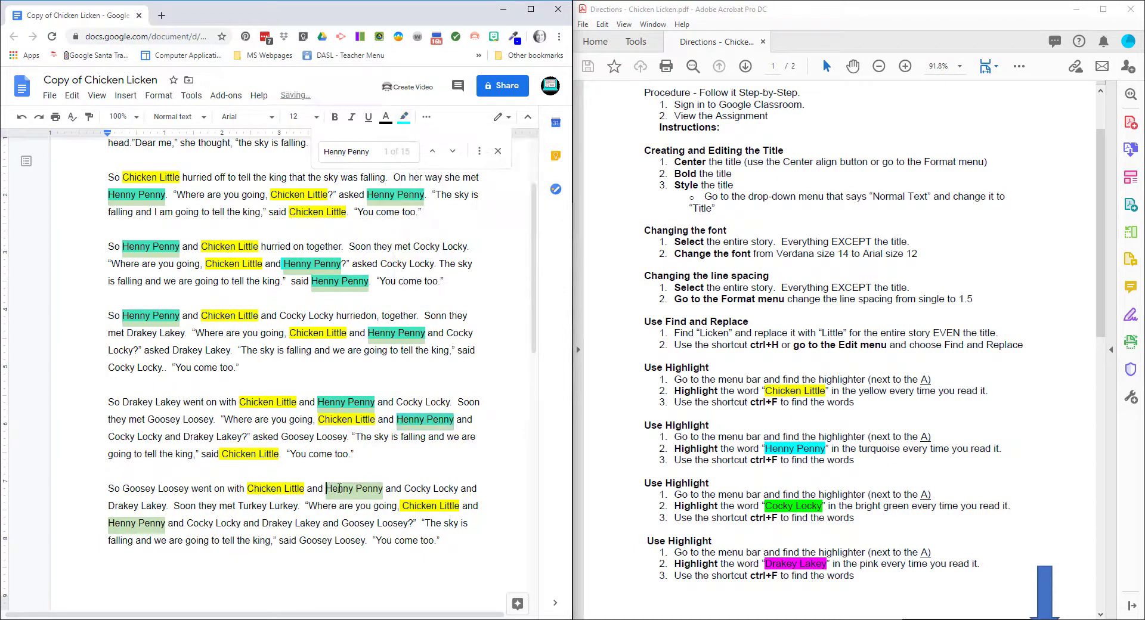
- Highlight both occurrences of "Henny Penny" in turquoise in the paragraph beginning "So Goosey Loosey went on"
drag(326, 488, 383, 489)
click(403, 117)
click(470, 167)
drag(165, 522, 108, 525)
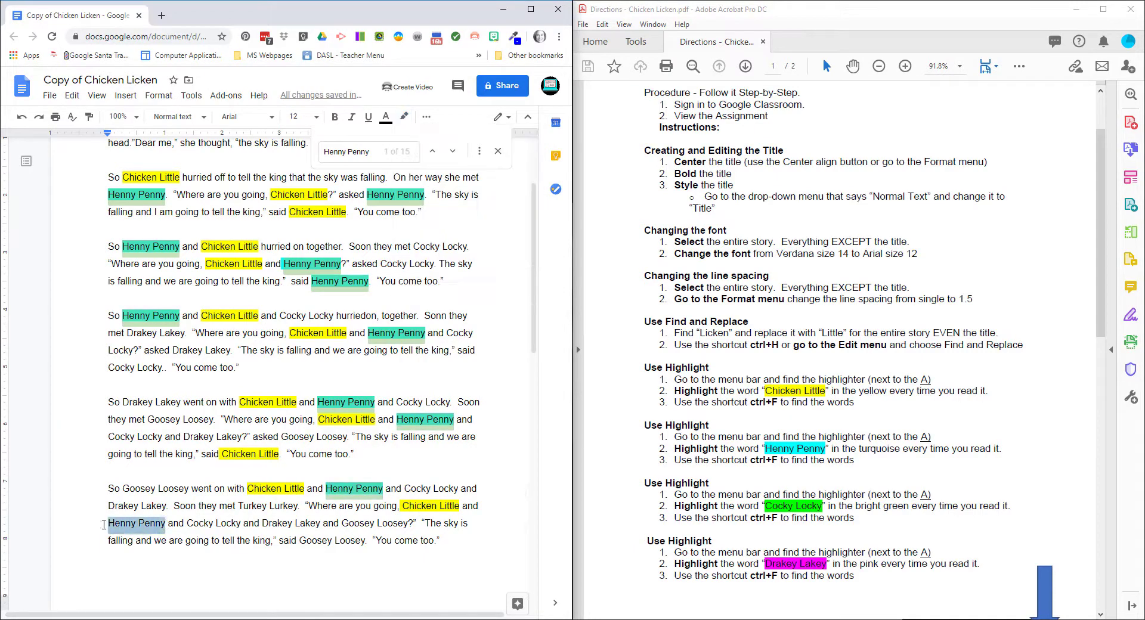
click(404, 117)
click(470, 167)
- Highlight both occurrences of "Henny Penny" in turquoise in the paragraph beginning "So Turkey Lurkey went on"
scroll(298, 387, down, 6)
drag(319, 364, 377, 365)
click(404, 116)
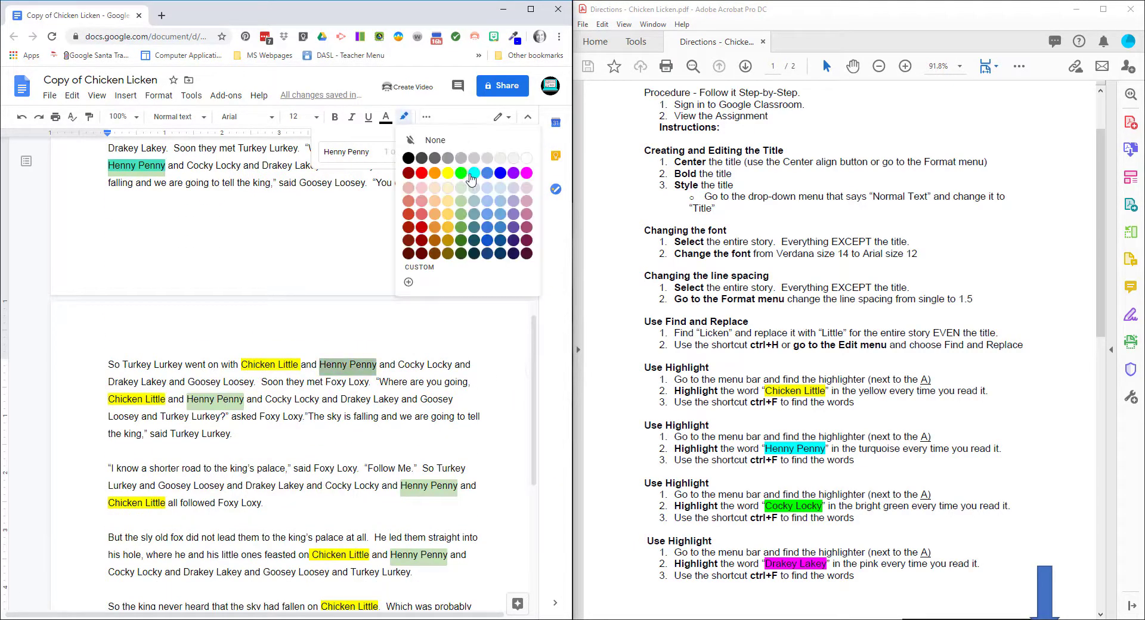
click(472, 173)
drag(187, 398, 243, 400)
click(404, 117)
click(472, 173)
- Highlight "Henny Penny" in turquoise in the paragraphs beginning "I know a shorter road" and "But the sly old fox"
scroll(298, 387, down, 4)
click(404, 117)
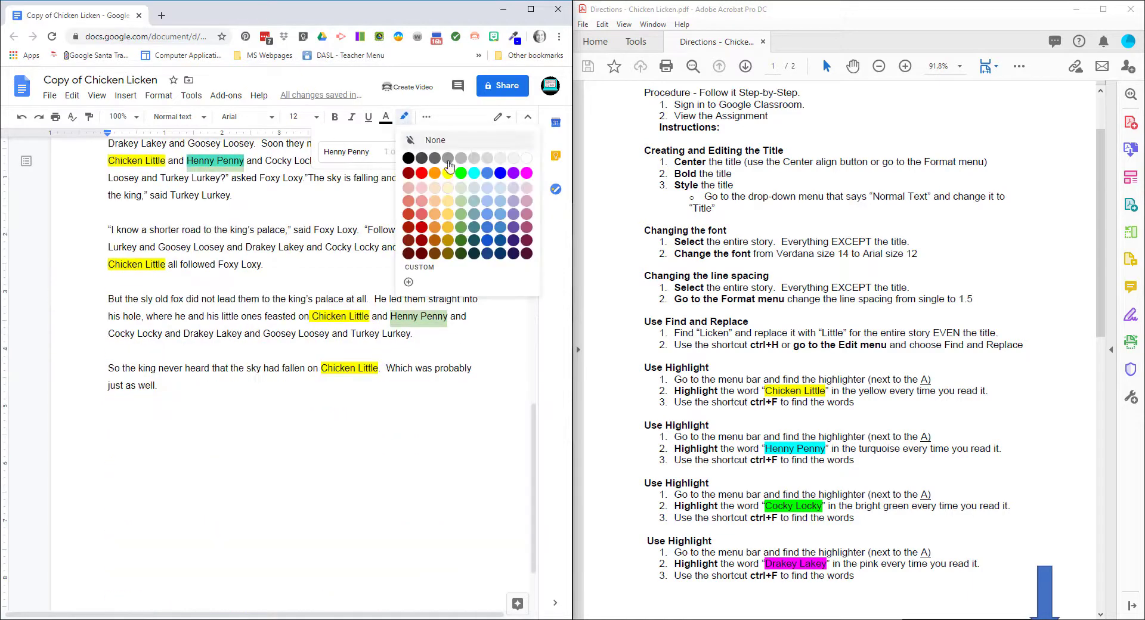
click(472, 172)
click(404, 117)
click(472, 173)
- Close the "Henny Penny" search and search the document for "Cocky Locky" from the beginning of the story
scroll(477, 171, up, 2)
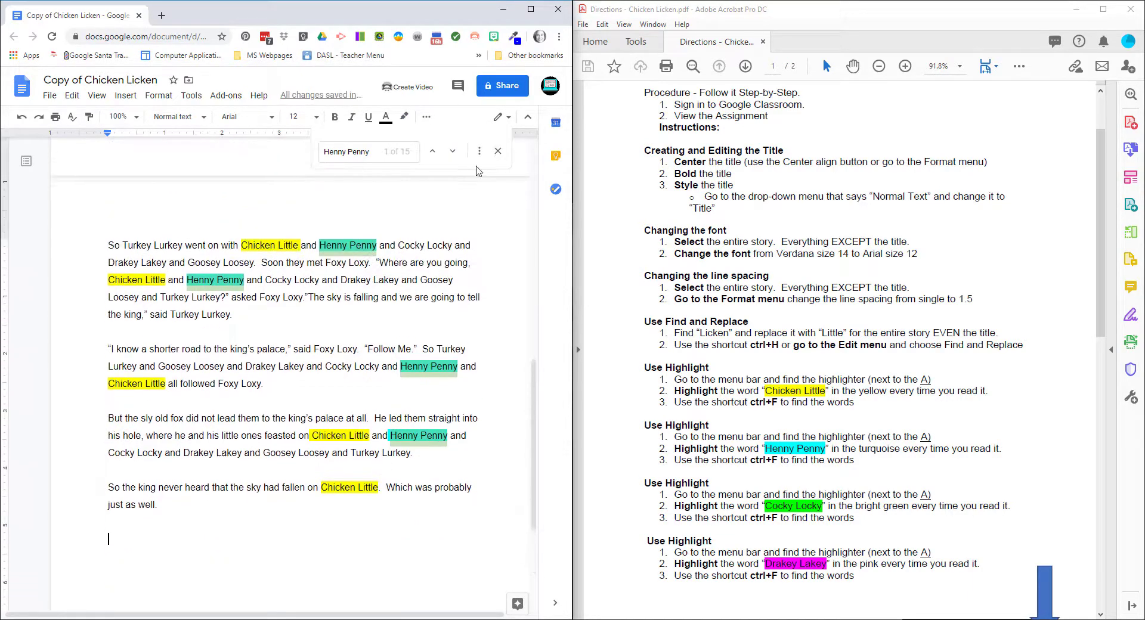
click(497, 153)
scroll(474, 240, up, 20)
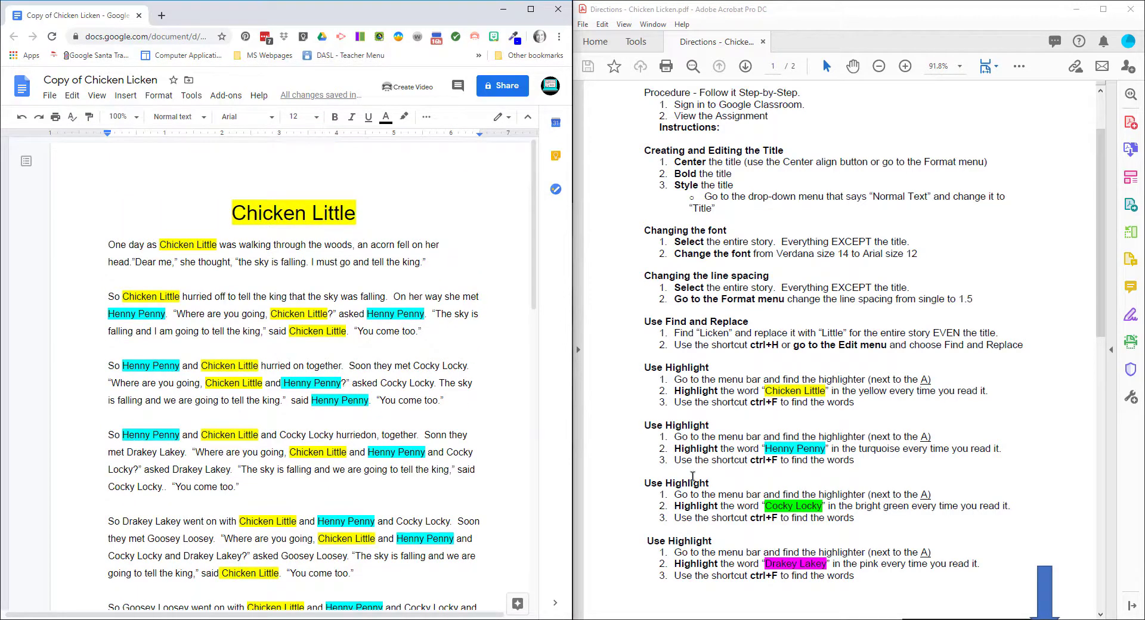
scroll(871, 477, down, 2)
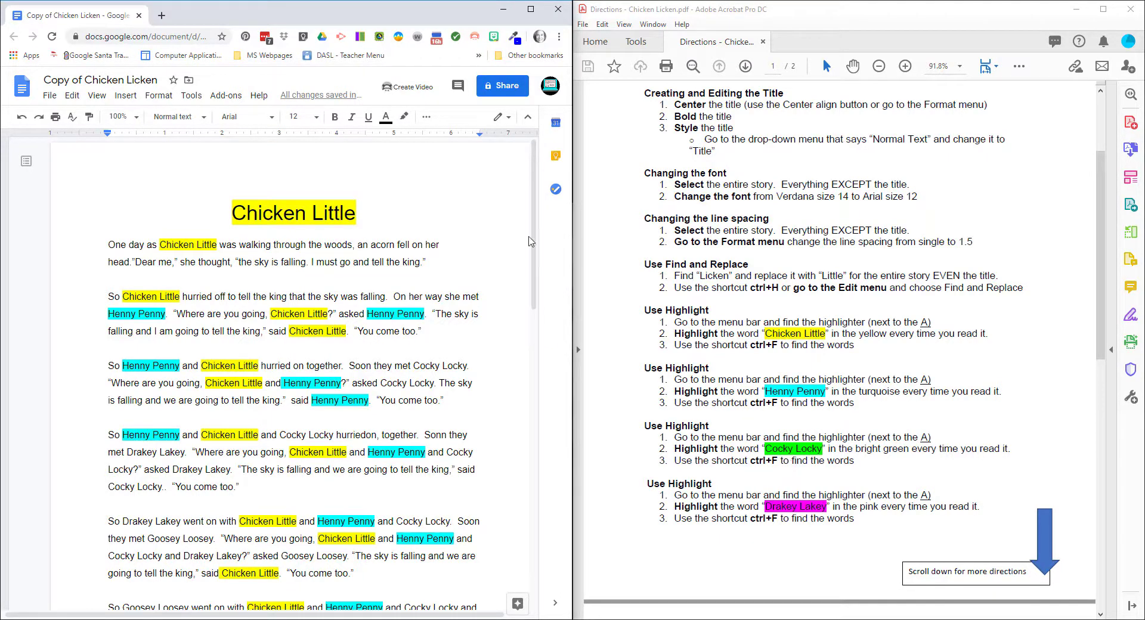
key(ctrl+f)
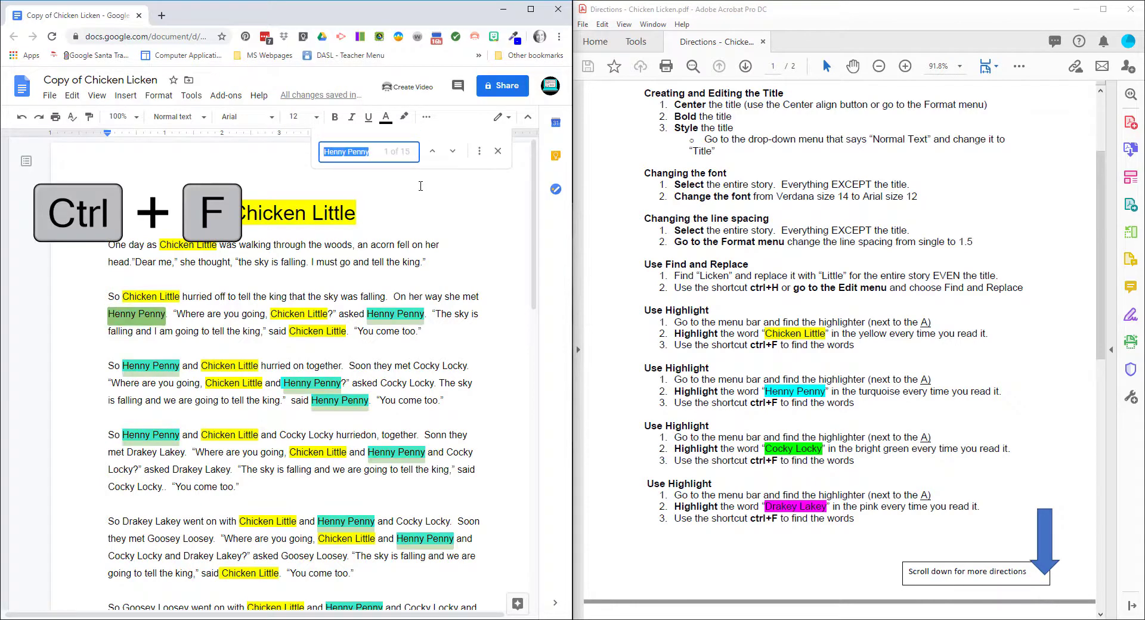
key(BackSpace)
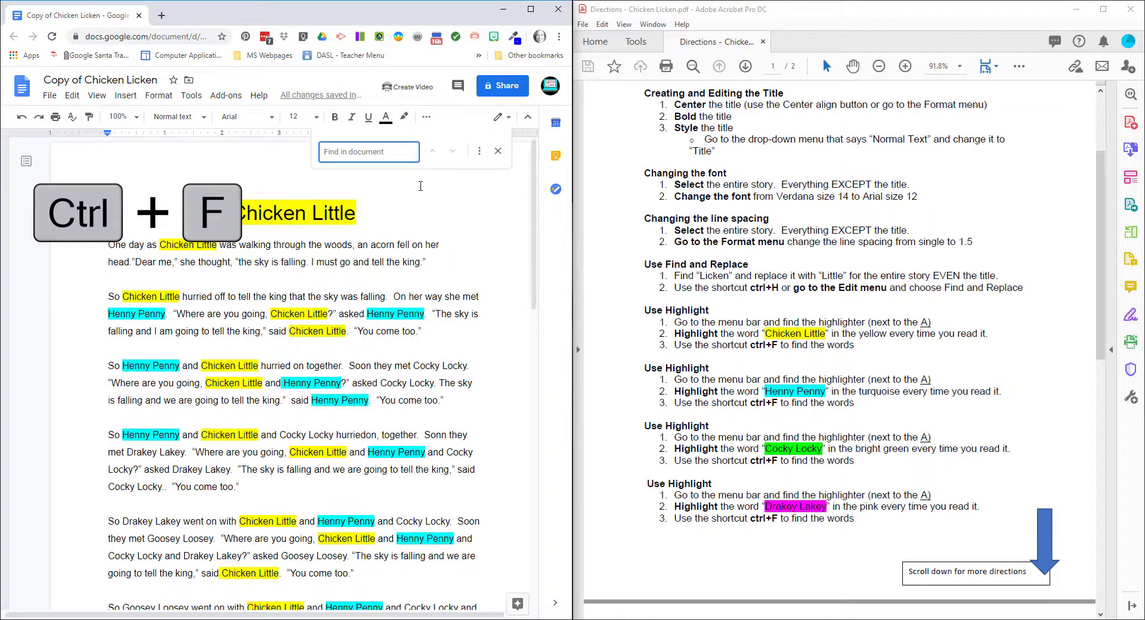
text(Cocky Locky)
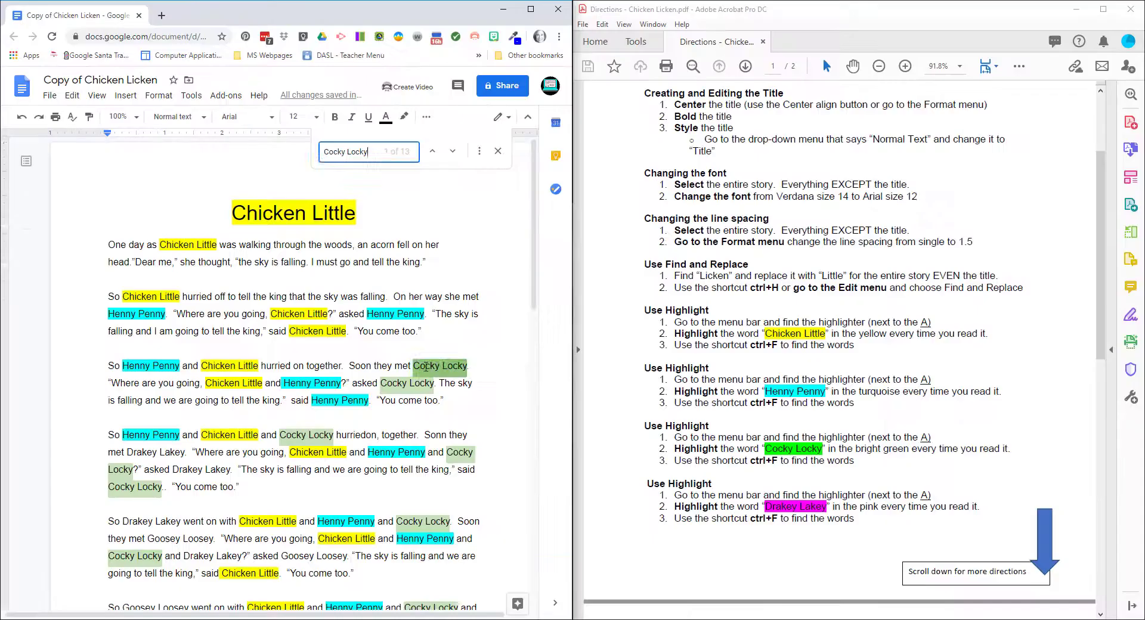
- Highlight both occurrences of "Cocky Locky" in bright green in the paragraph beginning "So Henny Penny and Chicken Little hurried on together"
click(676, 195)
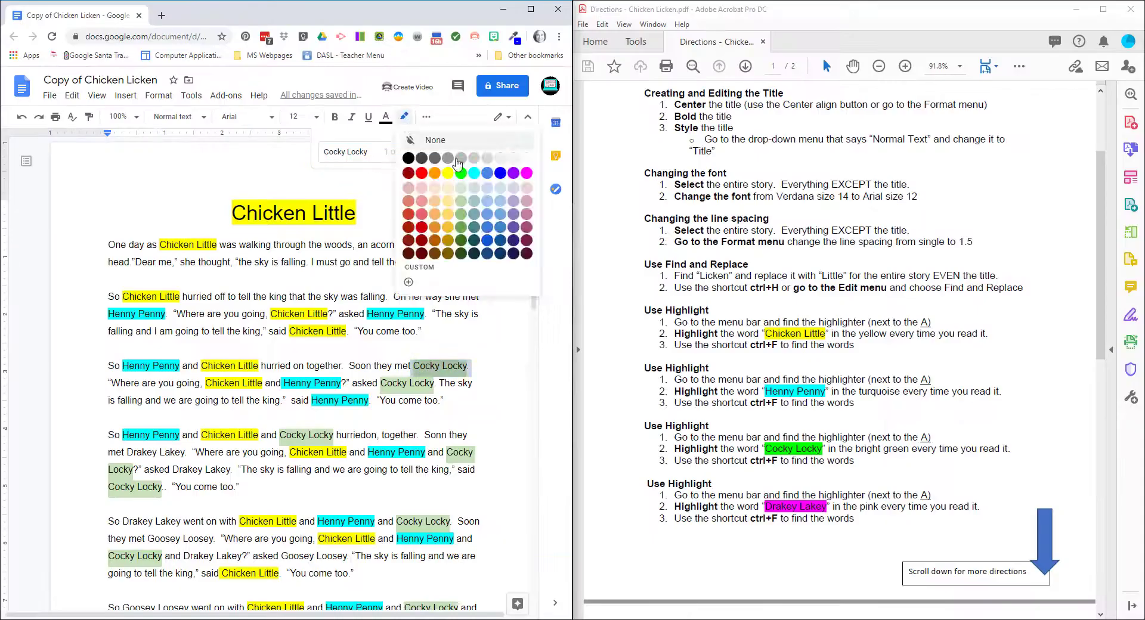
click(773, 290)
click(676, 195)
click(462, 172)
- Highlight the first two occurrences of "Cocky Locky" in bright green in the paragraph beginning "So Henny Penny and Chicken Little and Cocky Locky"
drag(277, 435, 333, 435)
click(404, 116)
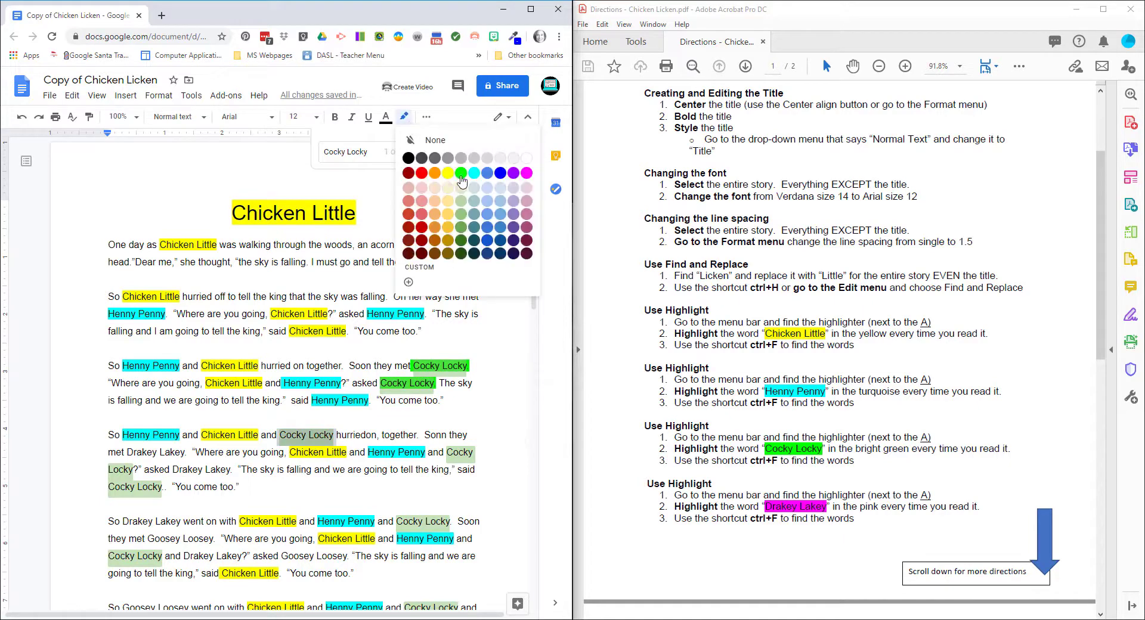
click(461, 173)
drag(445, 452, 131, 475)
click(403, 117)
click(461, 173)
- Highlight the last "Cocky Locky" in bright green, just before "You come too" in the paragraph where Drakey Lakey is met
scroll(268, 418, down, 2)
drag(160, 369, 108, 369)
click(403, 116)
click(461, 173)
key(ctrl+z)
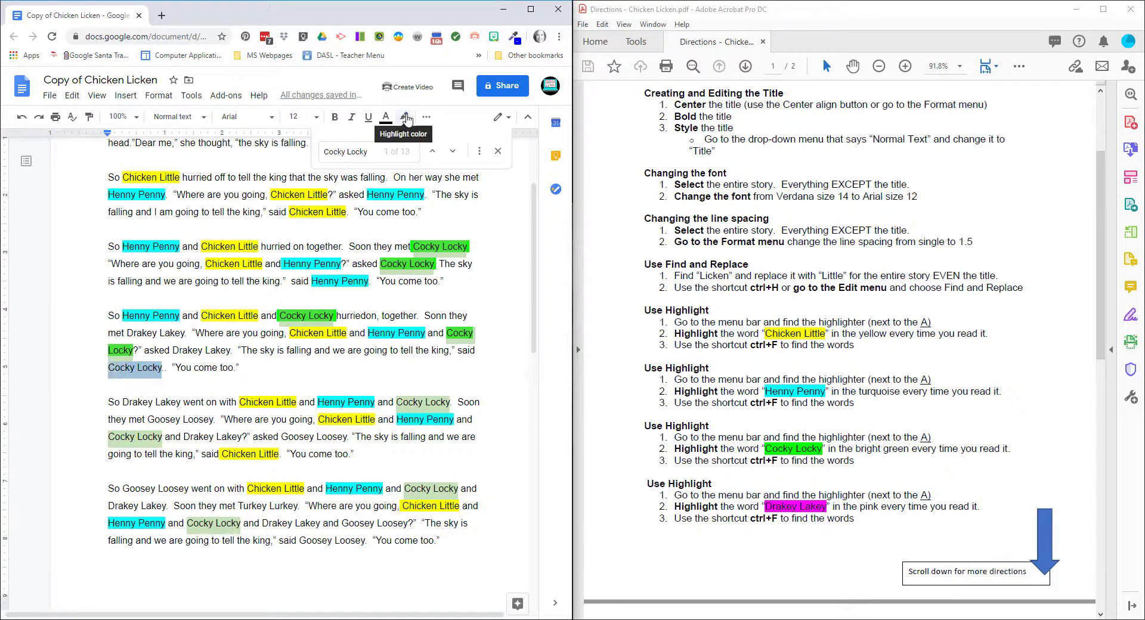
click(404, 117)
click(461, 173)
- Highlight both occurrences of "Cocky Locky" in bright green in the paragraph beginning "So Drakey Lakey went on"
drag(450, 402, 396, 402)
click(404, 116)
click(461, 173)
drag(181, 436, 124, 437)
click(404, 117)
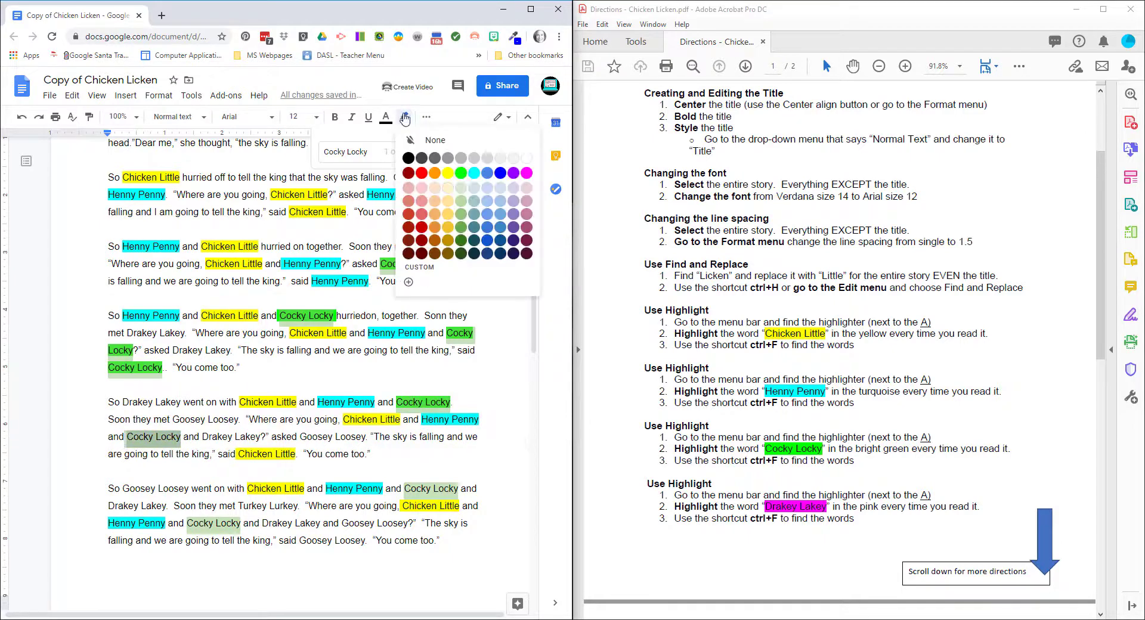
click(461, 173)
- Highlight both occurrences of "Cocky Locky" in bright green in the paragraph beginning "So Goosey Loosey went on"
drag(404, 488, 459, 488)
click(404, 116)
click(461, 172)
scroll(268, 298, down, 3)
drag(186, 347, 241, 347)
click(404, 117)
click(460, 172)
- Highlight both occurrences of "Cocky Locky" in bright green in the paragraph beginning "So Turkey Lurkey went on"
scroll(399, 245, down, 4)
drag(398, 245, 452, 245)
click(403, 116)
click(460, 173)
drag(265, 280, 319, 280)
click(404, 116)
click(460, 173)
- Highlight "Cocky Locky" in bright green in the paragraphs beginning "I know a shorter road" and "But the sly old fox"
drag(325, 366, 379, 366)
click(404, 116)
click(461, 173)
drag(108, 453, 162, 452)
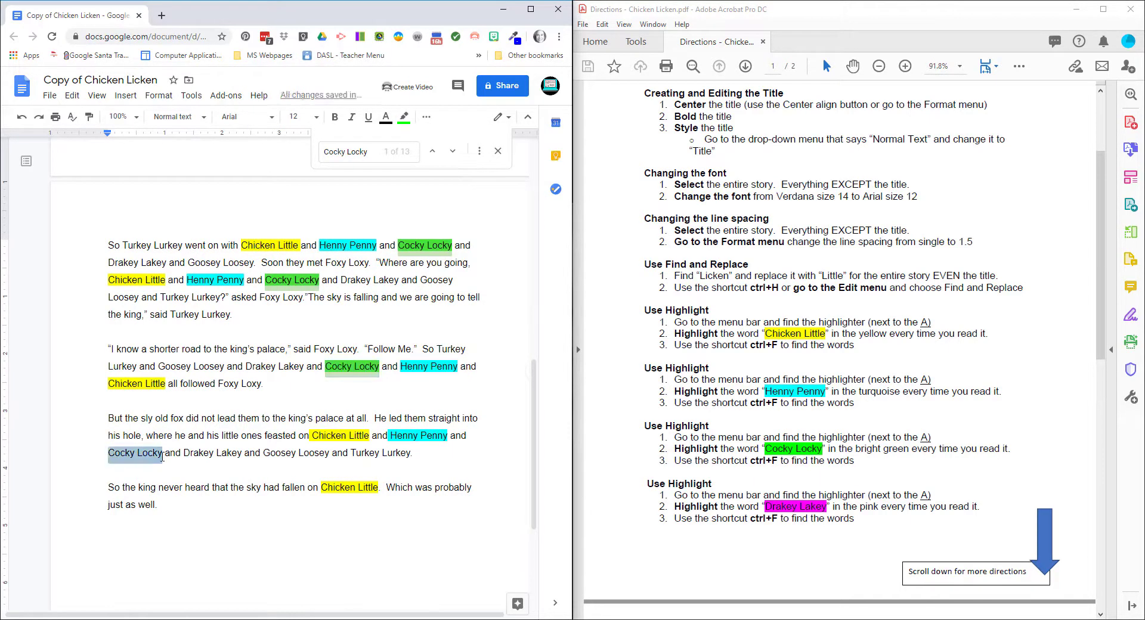
click(404, 116)
click(461, 173)
- Deselect the text, close the "Cocky Locky" search and search the document for "Drakey Lakey"
click(218, 383)
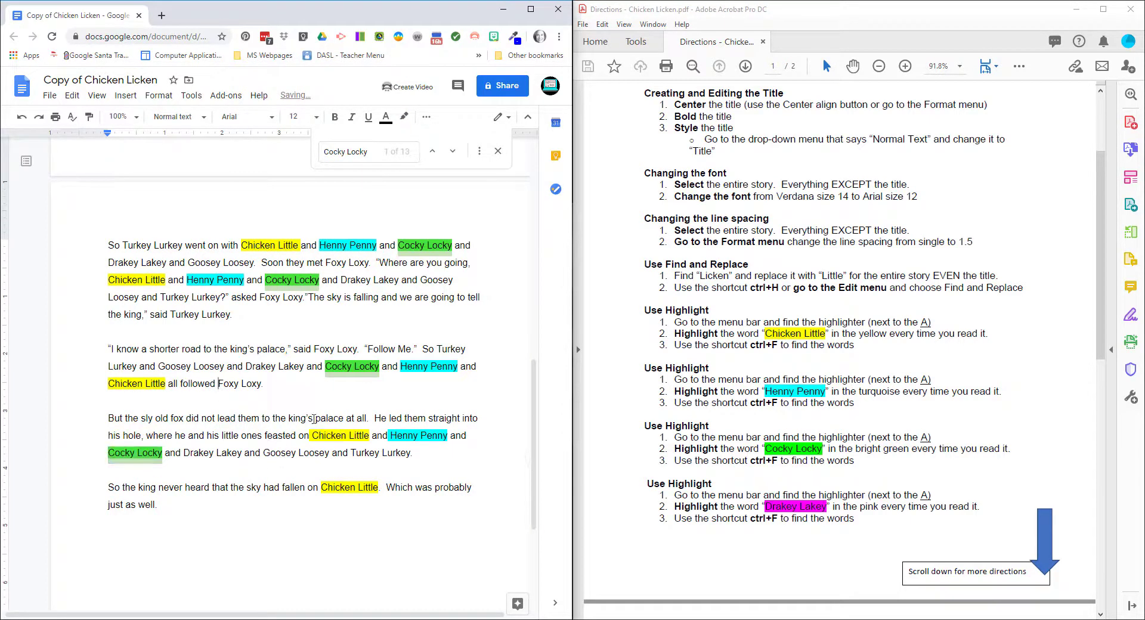
click(498, 156)
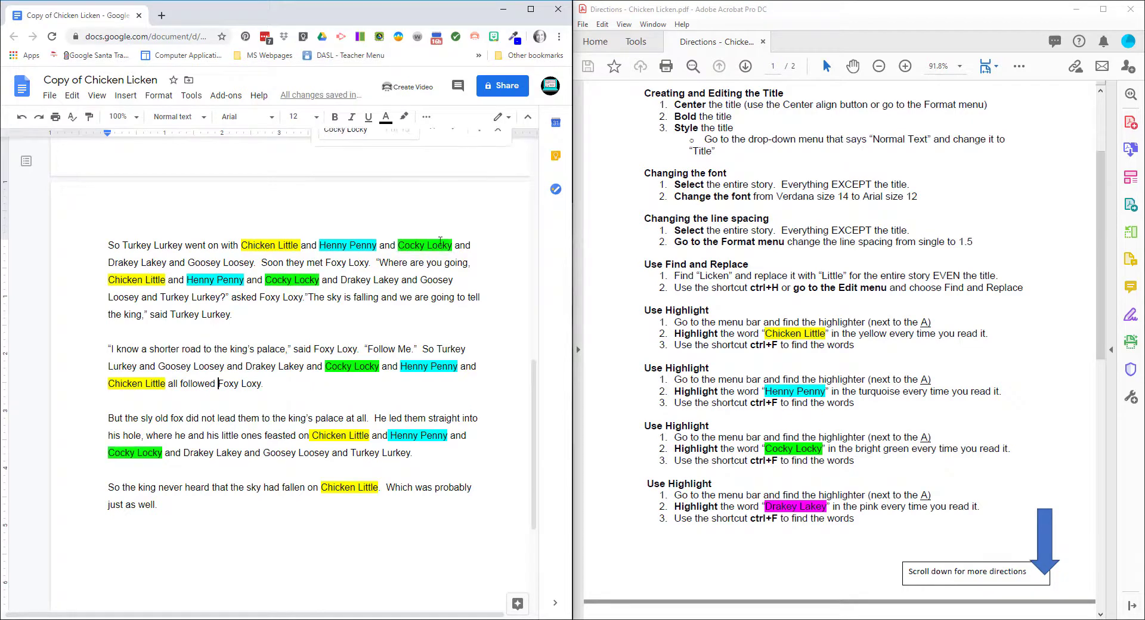
scroll(429, 367, up, 5)
scroll(761, 476, down, 2)
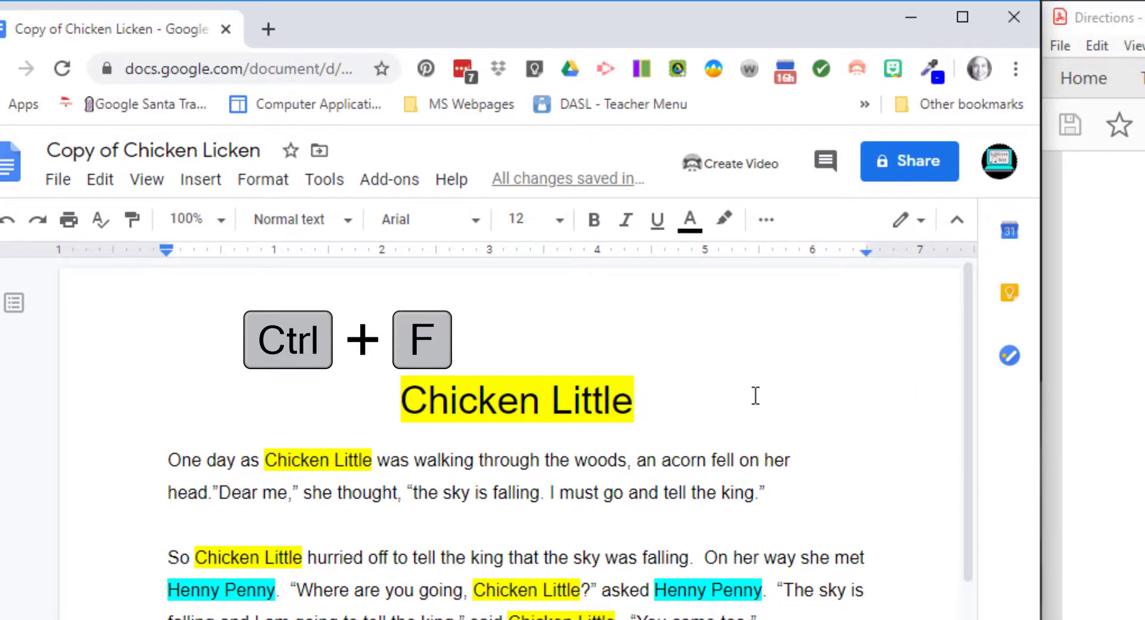
key(ctrl+f)
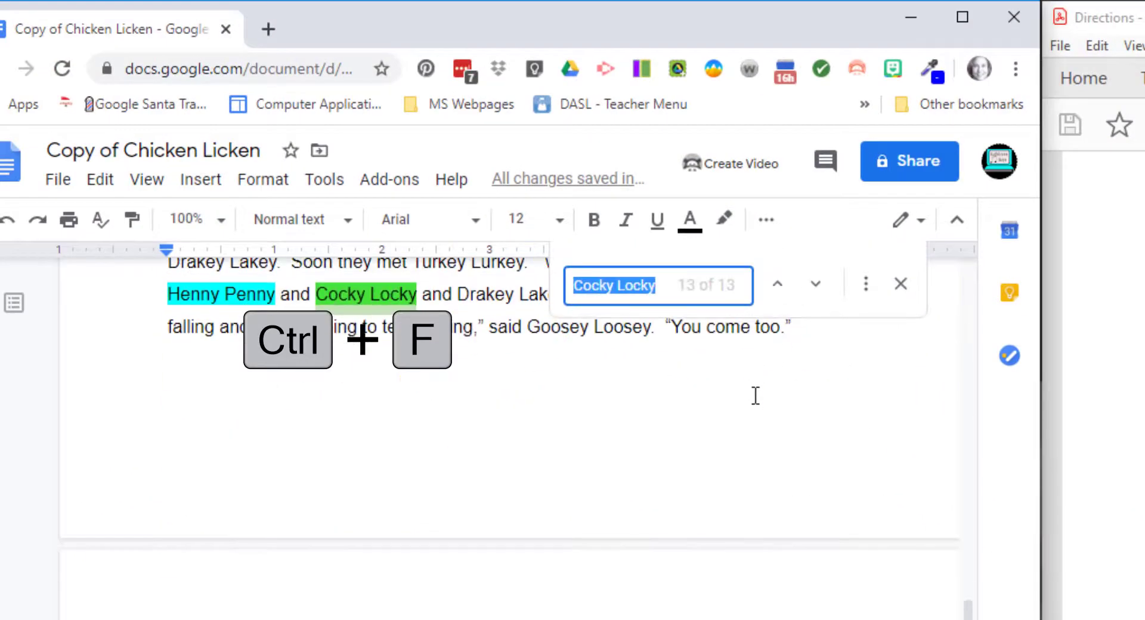
text(D)
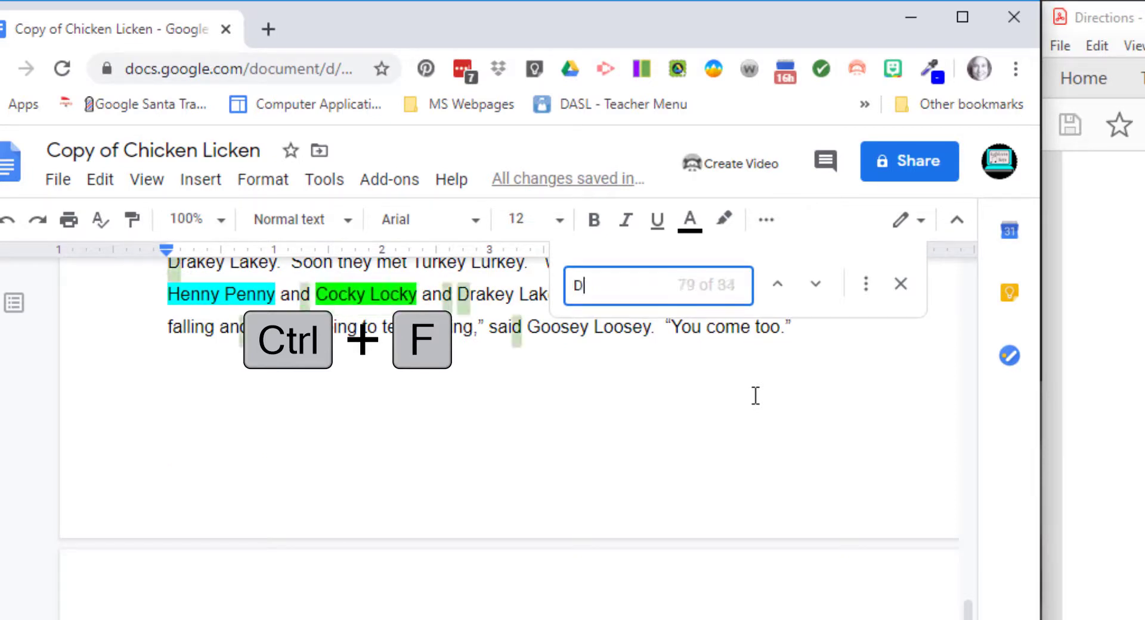
text(rakey Lakey)
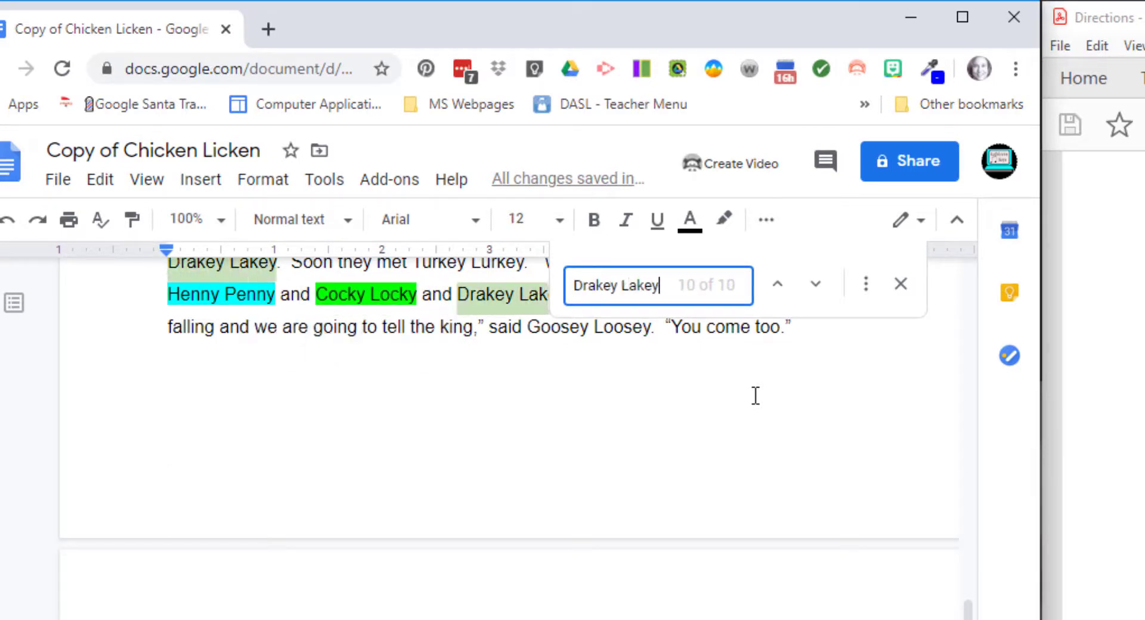
- Highlight both occurrences of "Drakey Lakey" in pink in the paragraph beginning "So Henny Penny and Chicken Little and Cocky Locky"
scroll(634, 582, up, 15)
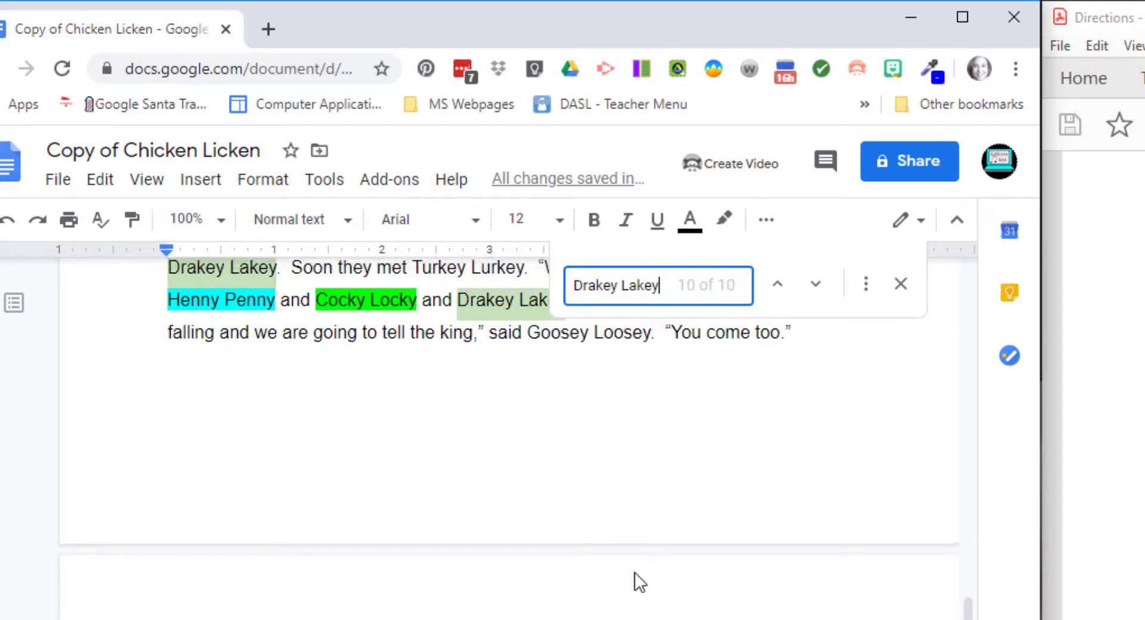
scroll(176, 504, down, 5)
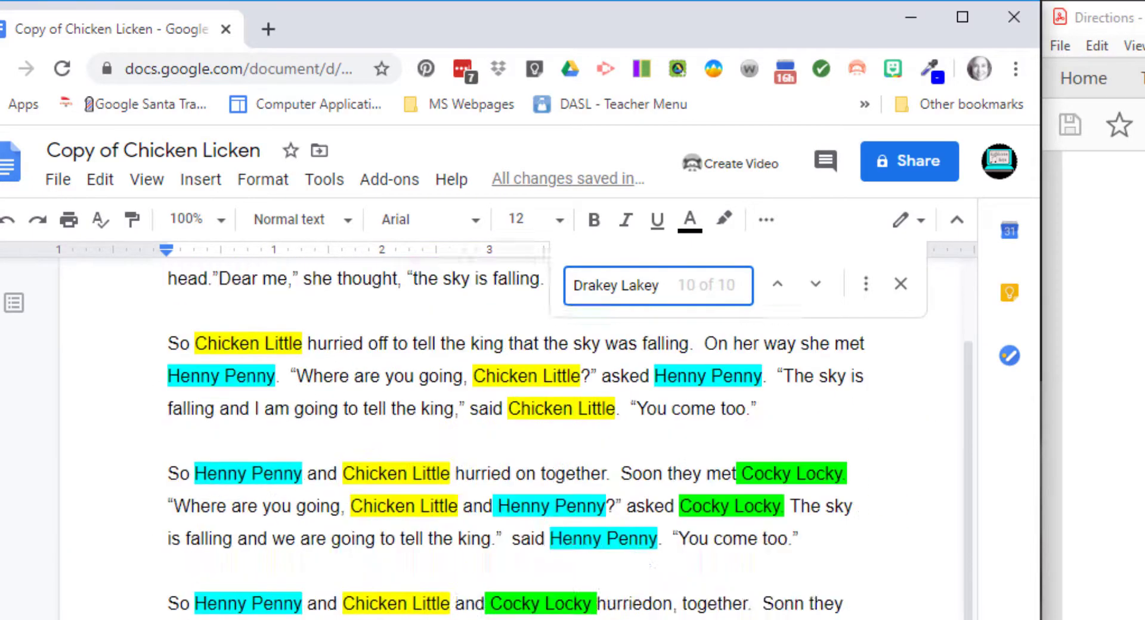
drag(203, 514, 310, 514)
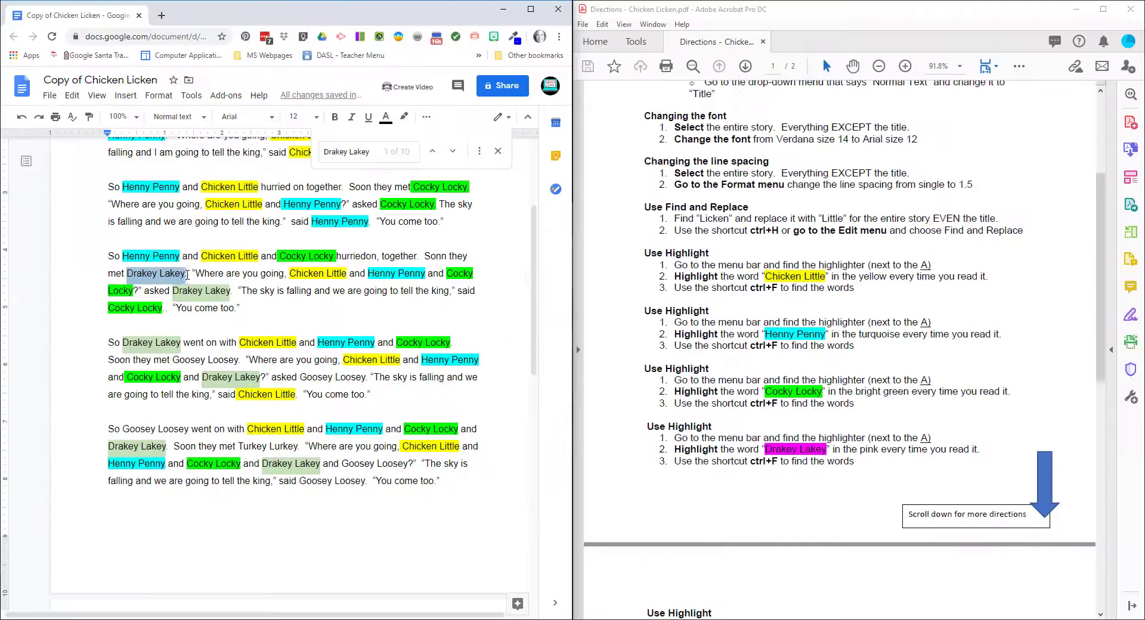
click(722, 219)
click(950, 327)
click(723, 219)
click(526, 173)
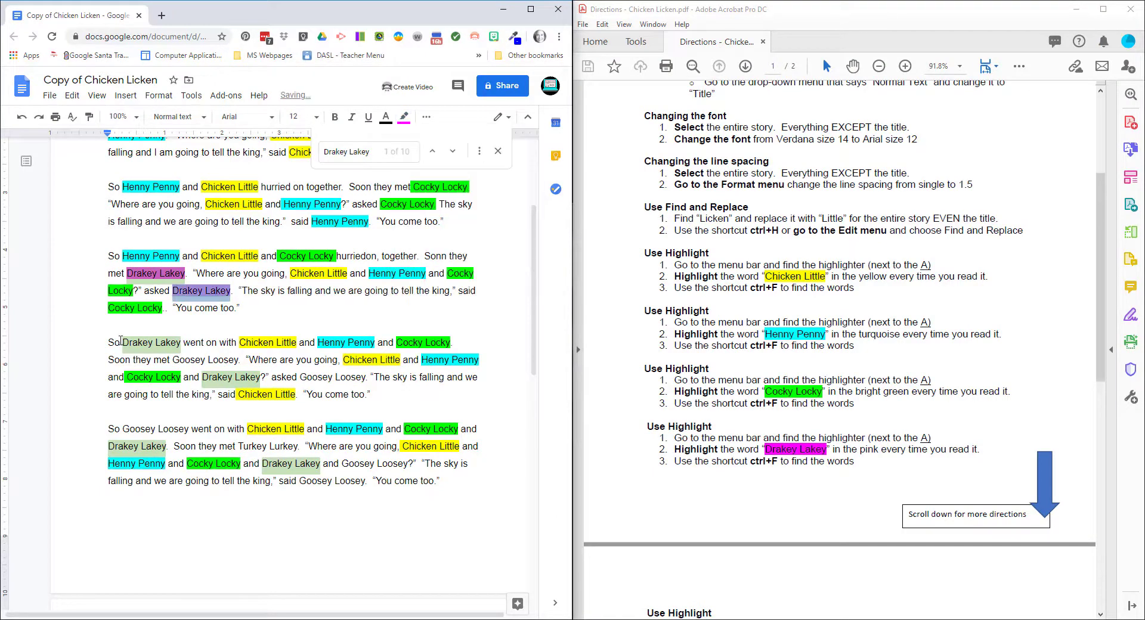
- Highlight both occurrences of "Drakey Lakey" in pink in the paragraph beginning "So Drakey Lakey went on"
drag(122, 342, 266, 379)
click(404, 117)
click(526, 172)
click(404, 117)
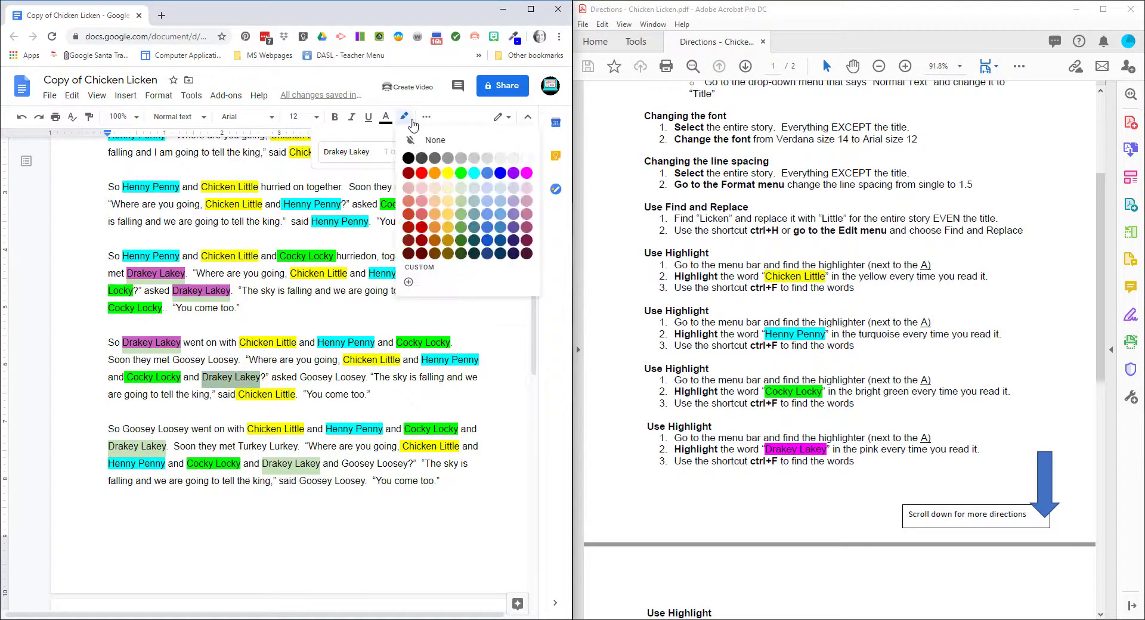
click(526, 172)
- Highlight both occurrences of "Drakey Lakey" in pink in the paragraph beginning "So Goosey Loosey went on"
scroll(526, 172, down, 2)
drag(108, 327, 166, 327)
click(404, 117)
click(526, 173)
drag(262, 344, 320, 344)
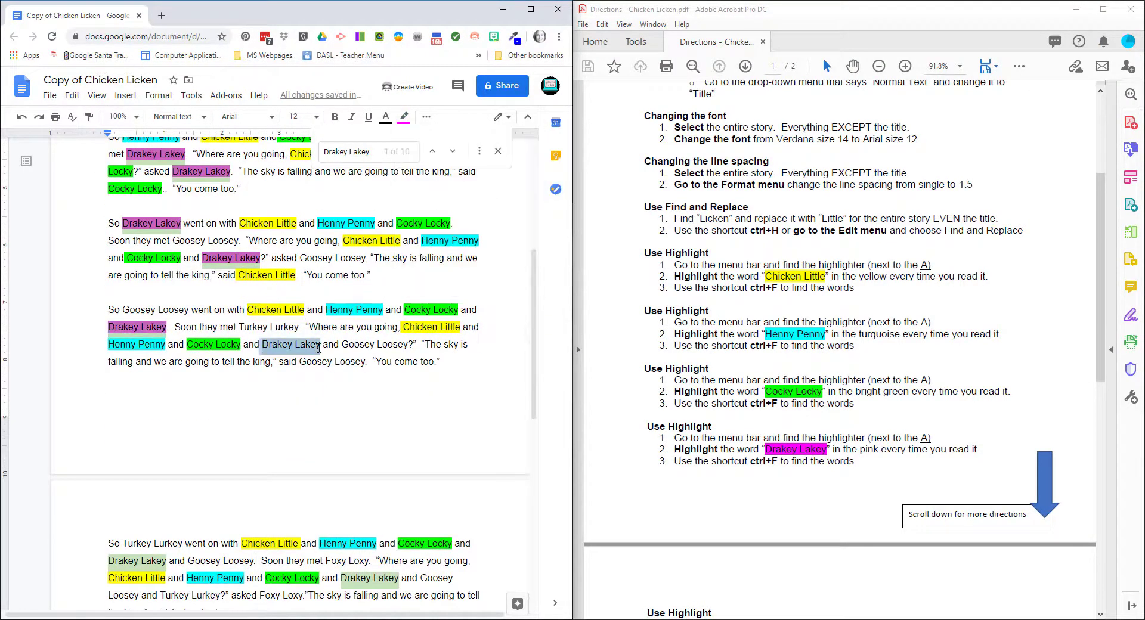
click(404, 116)
click(527, 173)
- Highlight both occurrences of "Drakey Lakey" in pink in the paragraph beginning "So Turkey Lurkey went on"
scroll(527, 173, down, 3)
drag(108, 382, 166, 382)
click(404, 117)
click(526, 173)
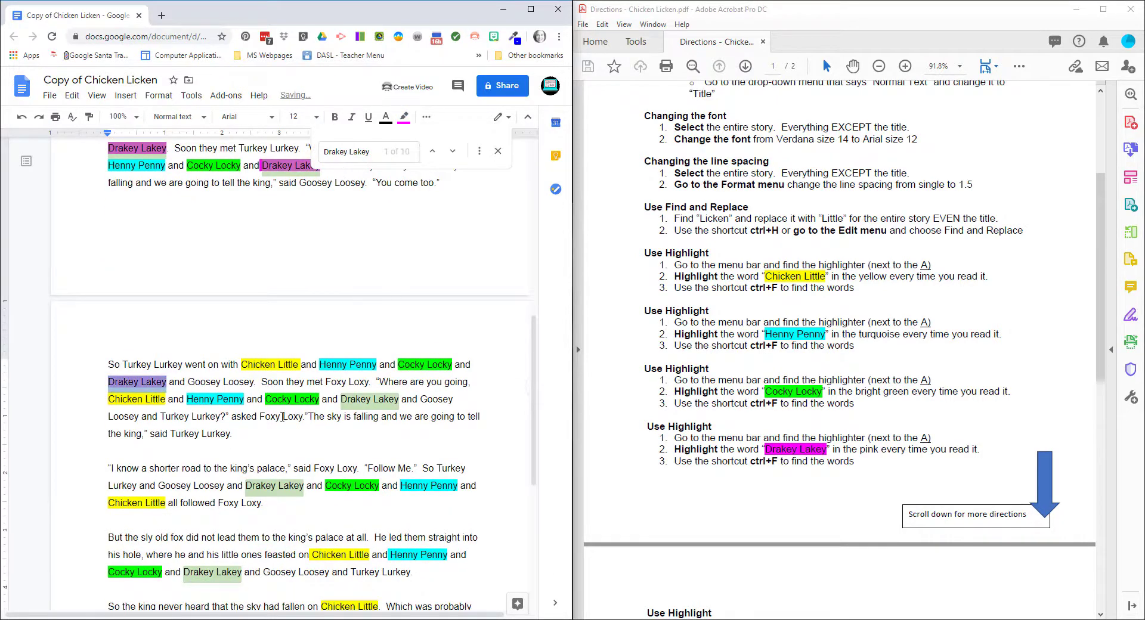
drag(340, 399, 398, 399)
click(405, 117)
click(527, 173)
- Highlight "Drakey Lakey" in pink in the paragraph beginning "I know a shorter road"
scroll(435, 240, down, 4)
drag(245, 247, 305, 247)
click(404, 117)
click(526, 173)
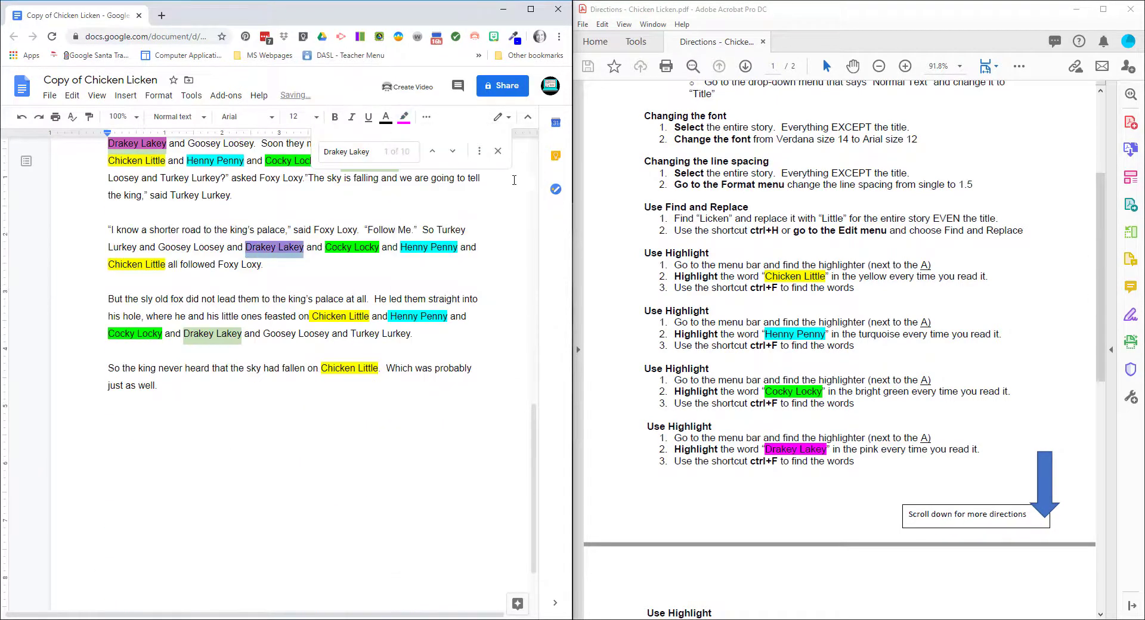
- Highlight "Drakey Lakey" in pink in the paragraph beginning "But the sly old fox" and close the search
drag(183, 334, 242, 333)
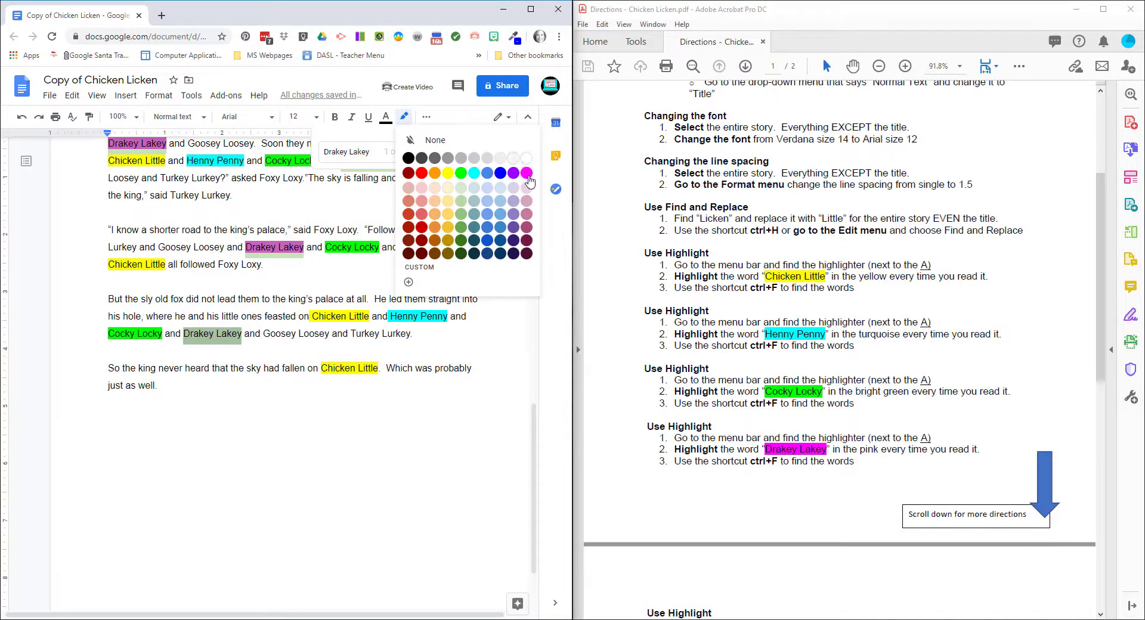
click(527, 173)
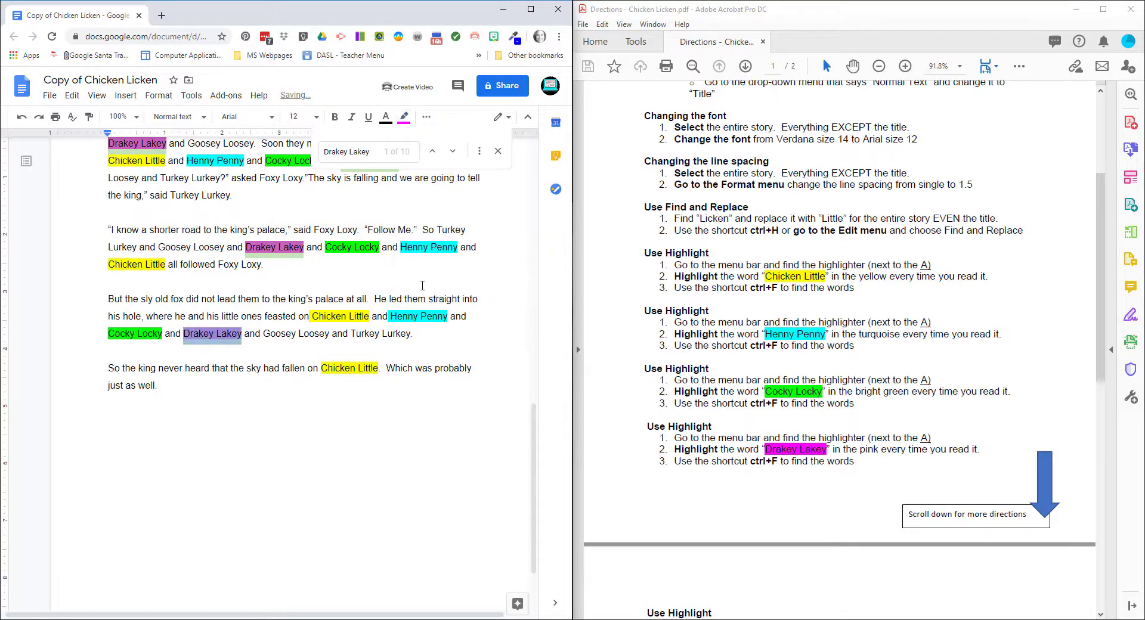
click(497, 153)
- Check the highlighted text and the remaining directions, and search the story for "Goosey Loosey"
scroll(431, 271, up, 6)
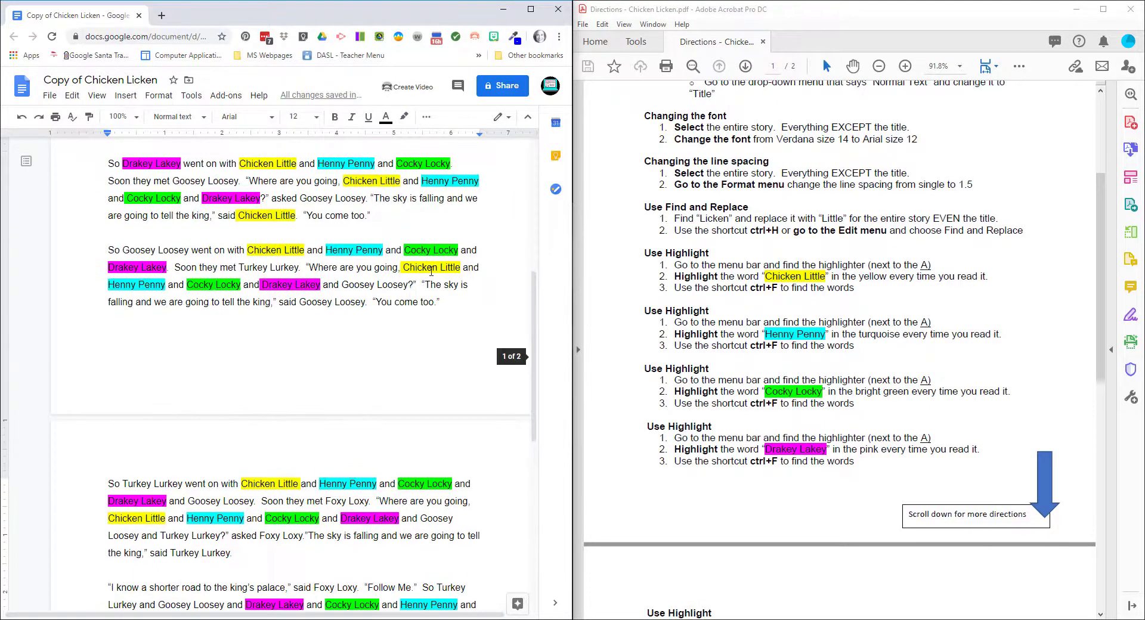
scroll(751, 450, down, 2)
scroll(748, 452, down, 8)
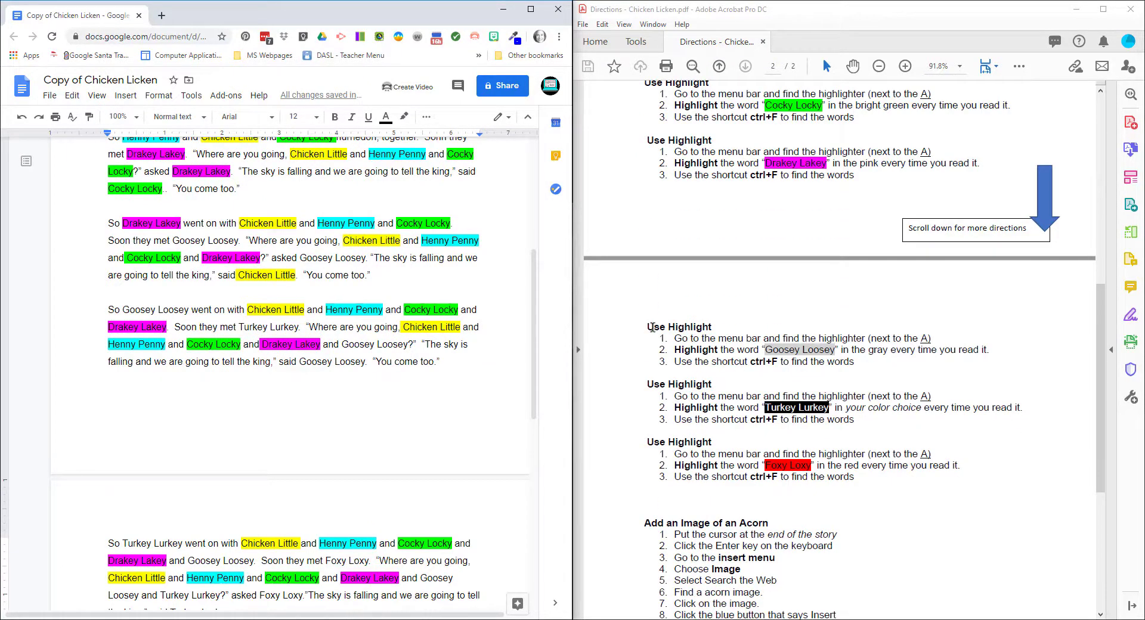
drag(537, 334, 531, 197)
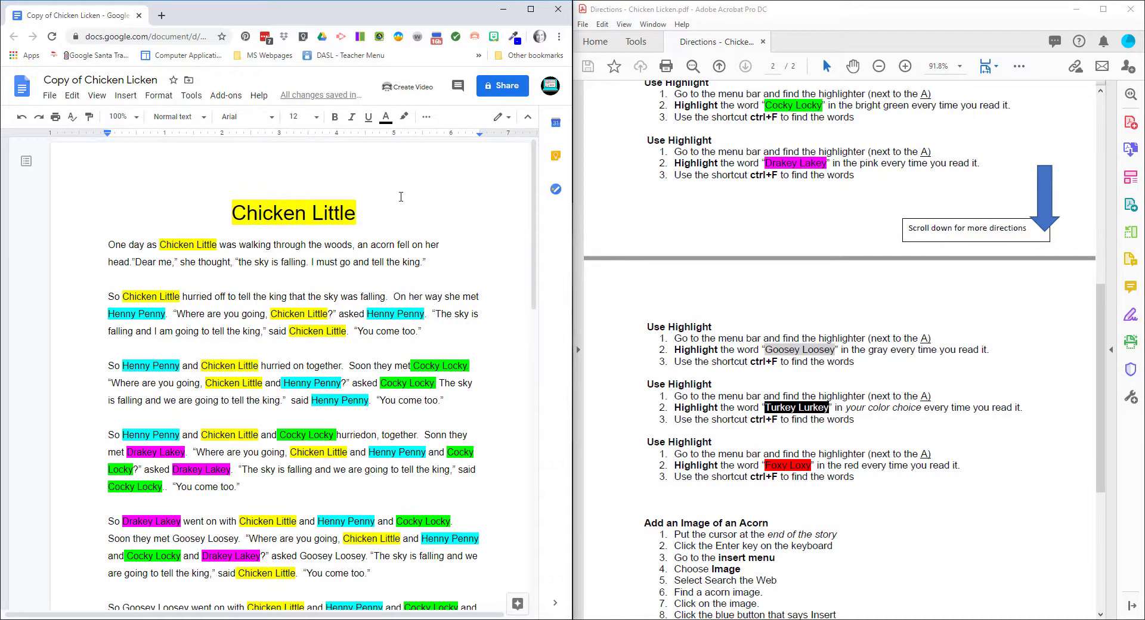
key(ctrl+f)
text(Goo)
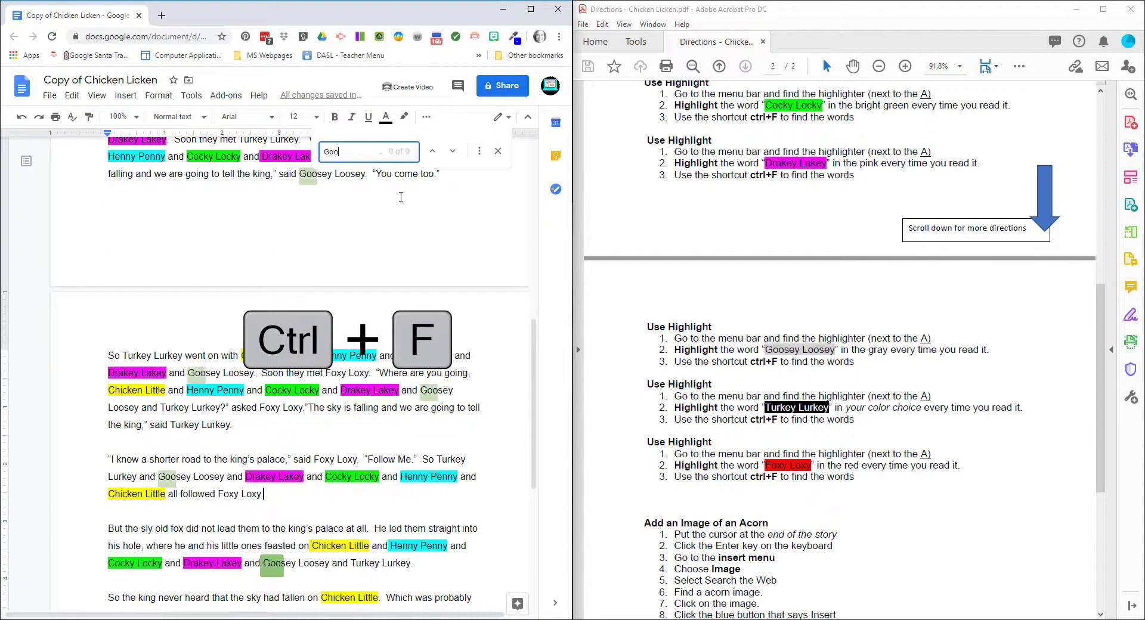
text(sey Loosey)
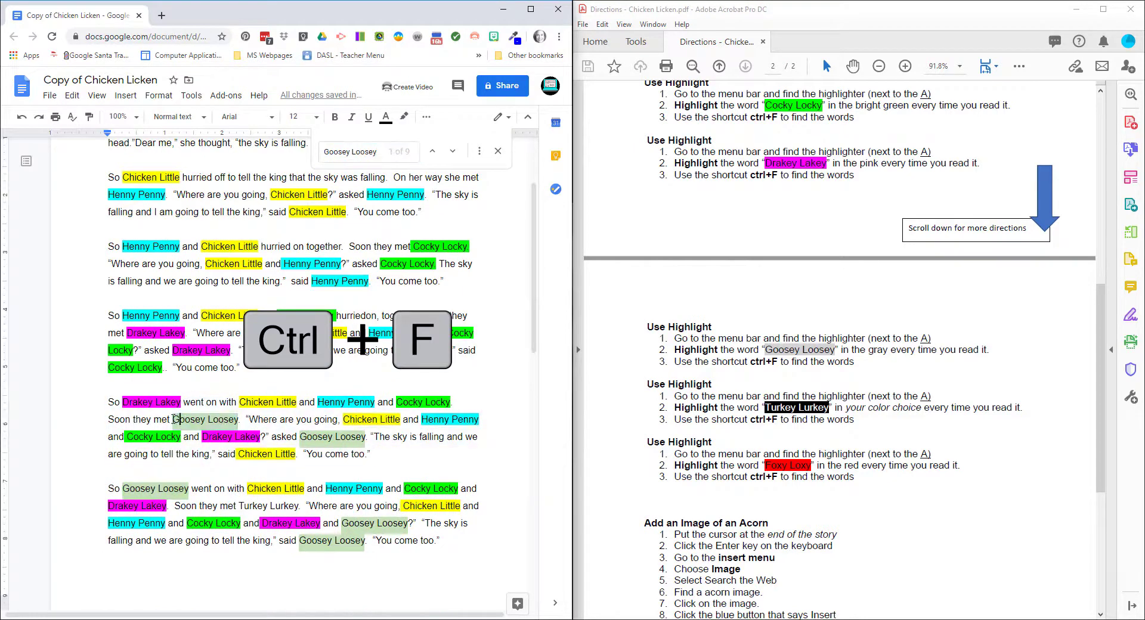
- Highlight both occurrences of "Goosey Loosey" in gray in the paragraph beginning "So Drakey Lakey went on"
drag(173, 419, 238, 420)
click(404, 117)
click(487, 158)
drag(300, 437, 365, 436)
click(404, 116)
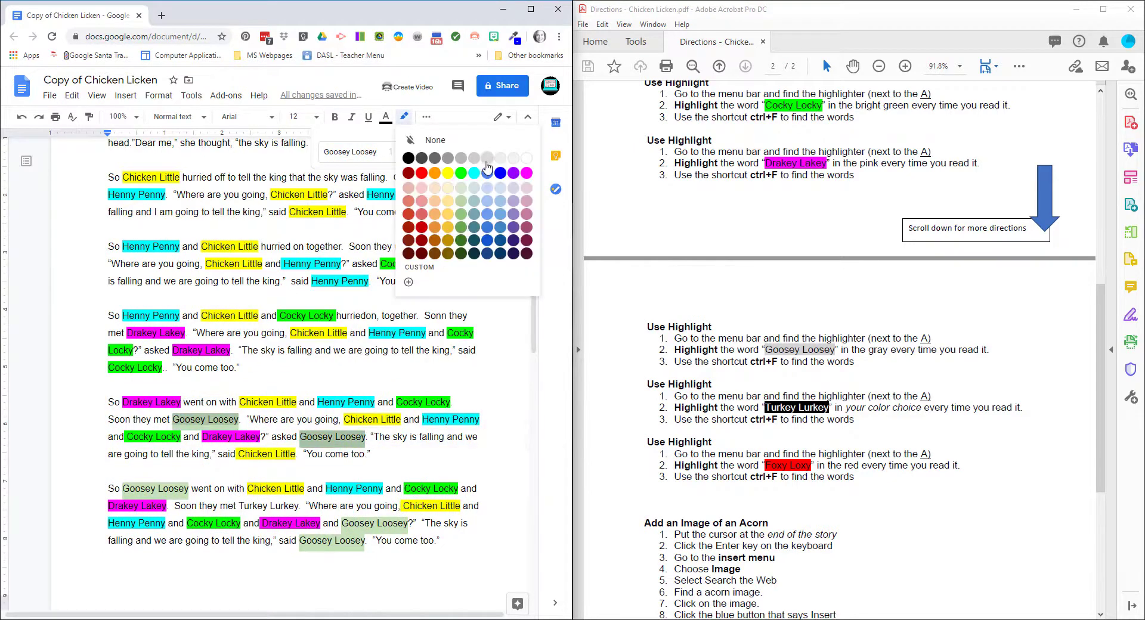
click(487, 158)
- Highlight all three occurrences of "Goosey Loosey" in gray in the paragraph beginning "So Goosey Loosey went on"
drag(123, 488, 189, 489)
click(403, 117)
click(487, 158)
drag(342, 523, 407, 523)
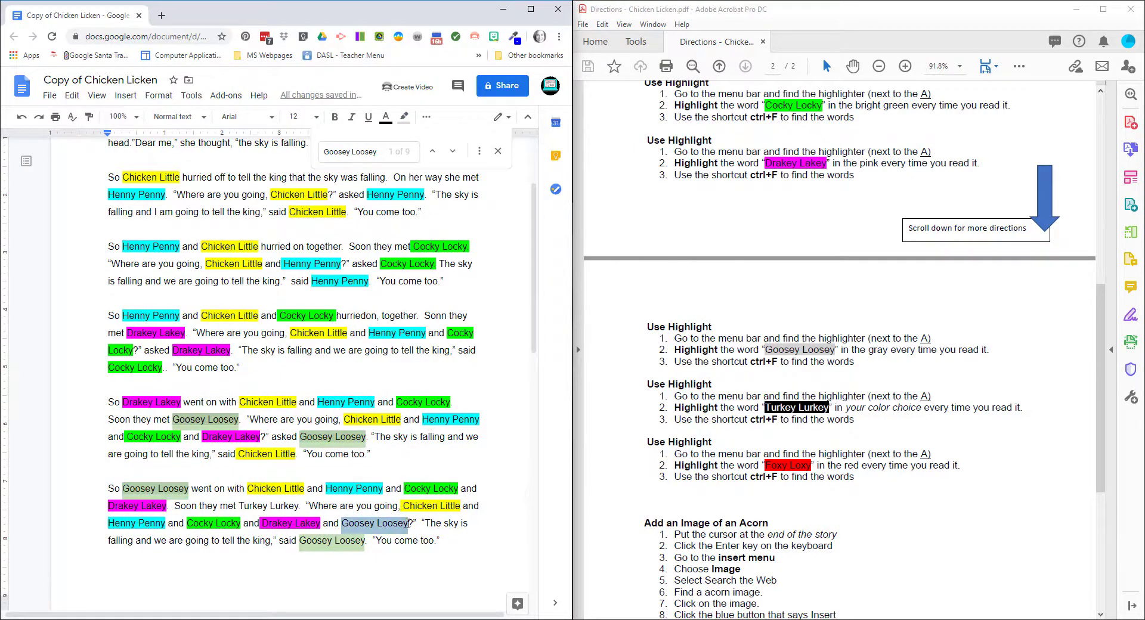
click(404, 117)
click(487, 158)
scroll(391, 337, down, 4)
drag(299, 303, 365, 303)
click(403, 117)
click(487, 158)
- Highlight both occurrences of "Goosey Loosey" in gray in the paragraph beginning "So Turkey Lurkey went on"
scroll(214, 407, down, 2)
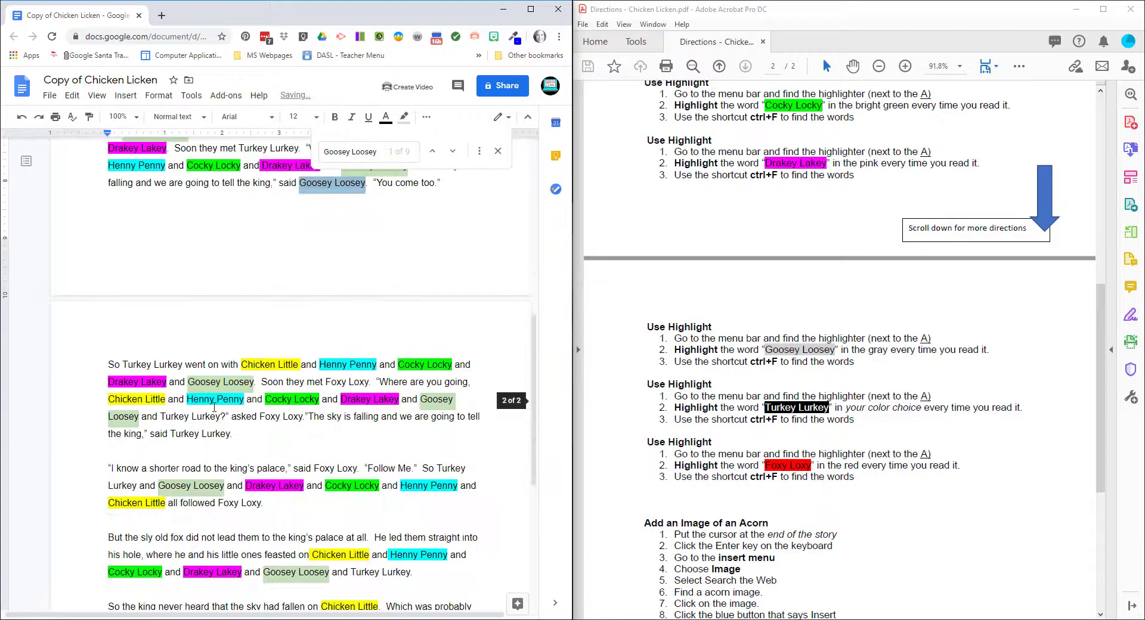
drag(187, 382, 253, 381)
click(403, 117)
click(487, 158)
drag(420, 398, 138, 416)
click(404, 117)
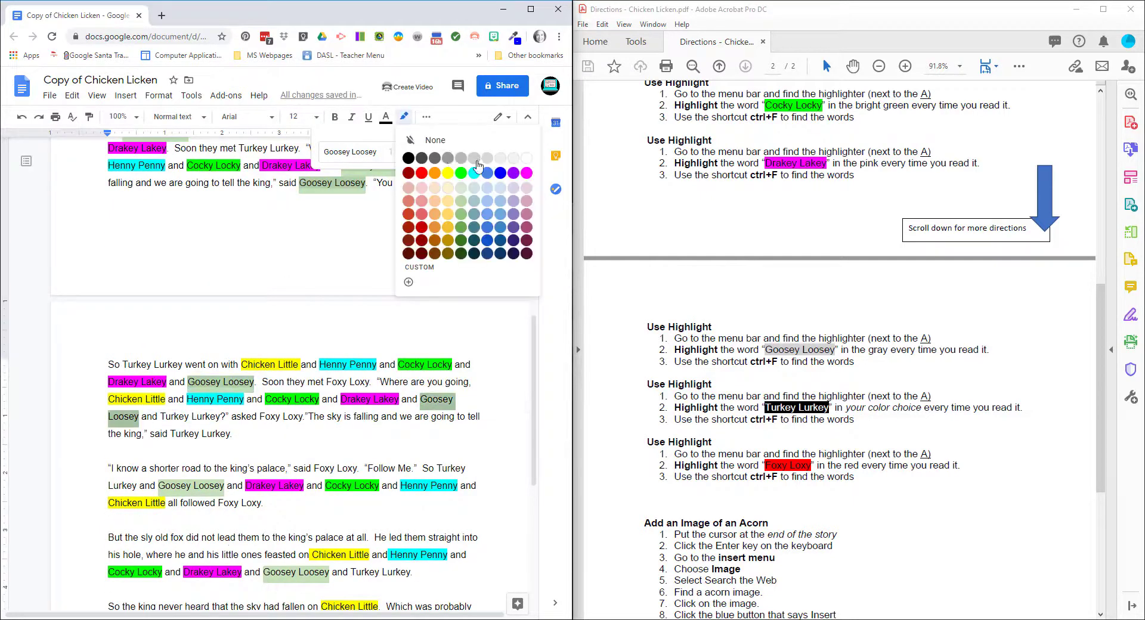
click(487, 158)
- Highlight "Goosey Loosey" in gray in the paragraphs beginning "I know a shorter road" and "But the sly old fox", and close the search
scroll(298, 358, down, 3)
drag(263, 393, 329, 393)
click(403, 117)
click(487, 158)
key(ctrl+Home)
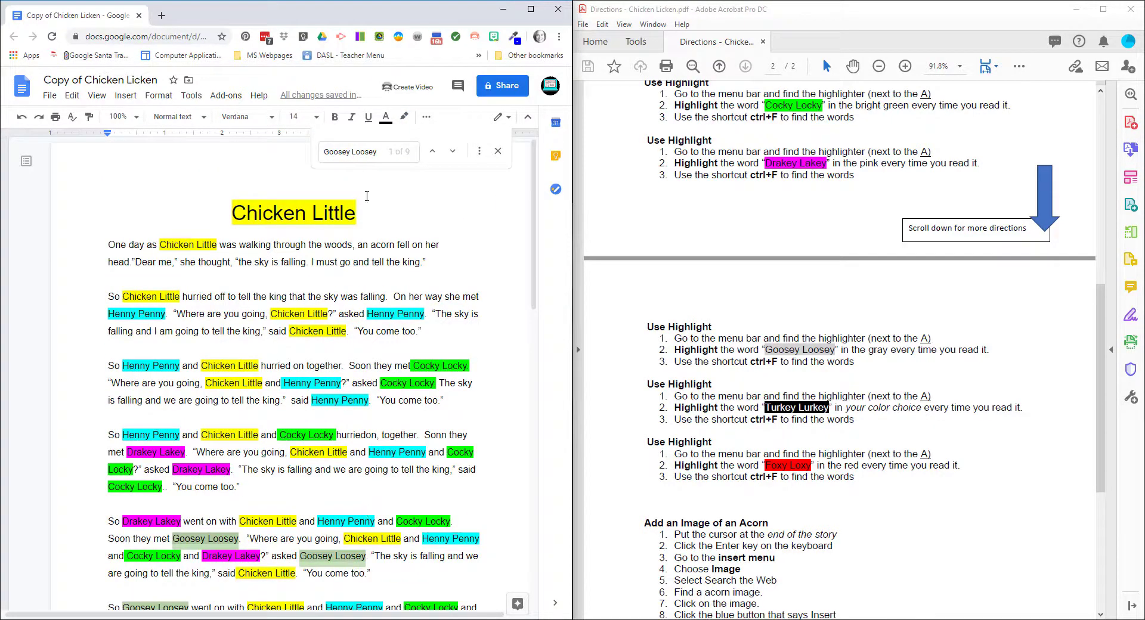
click(498, 154)
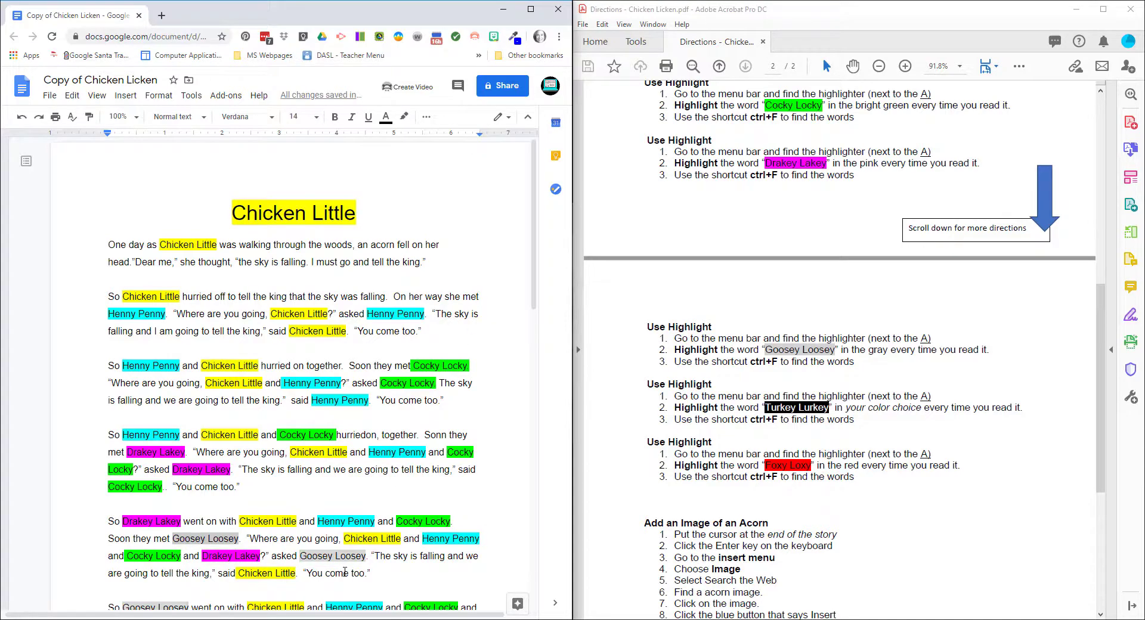
- Search for "Turkey Lurkey" and highlight it in orange in the paragraph beginning "So Goosey Loosey went on"
scroll(311, 506, down, 4)
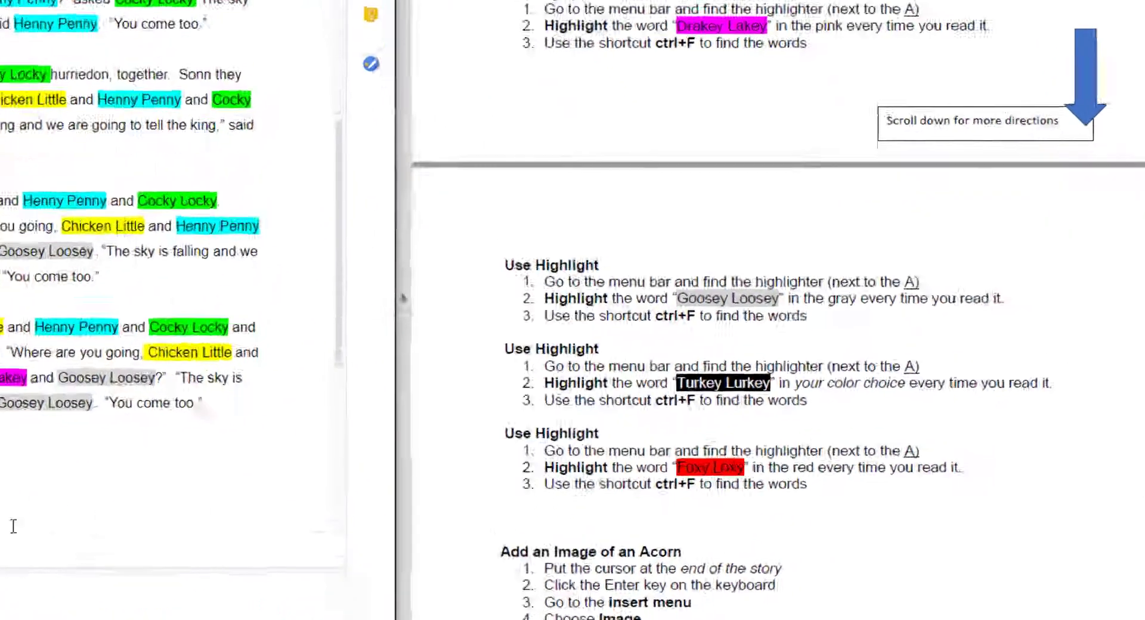
scroll(343, 259, down, 1)
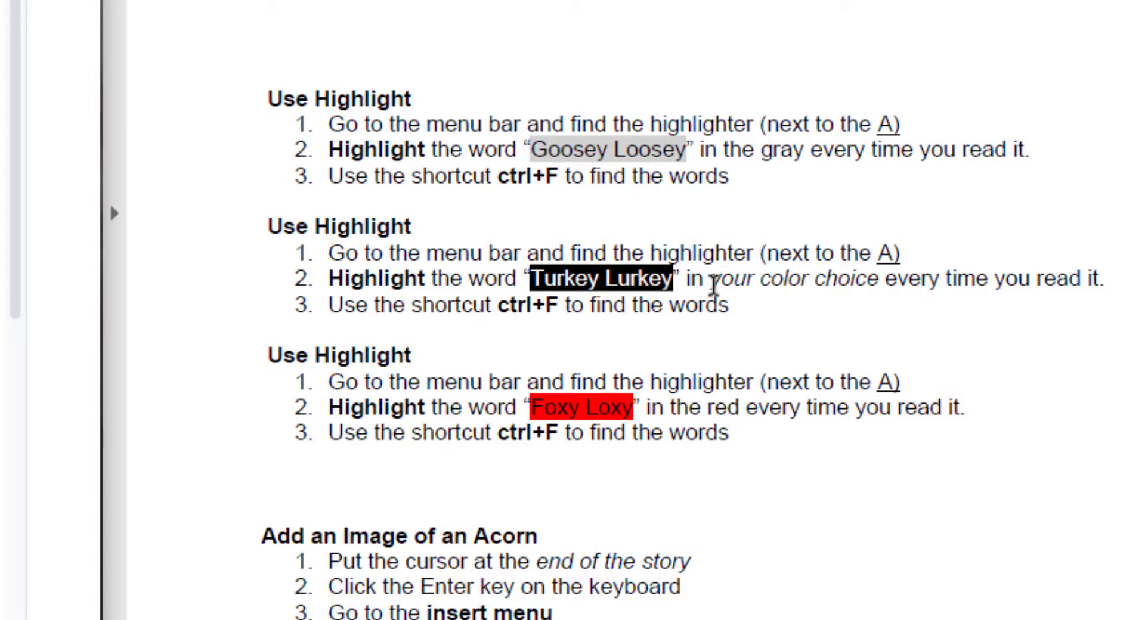
mouse_move(710, 279)
mouse_down()
mouse_move(907, 279)
mouse_move(897, 279)
mouse_up()
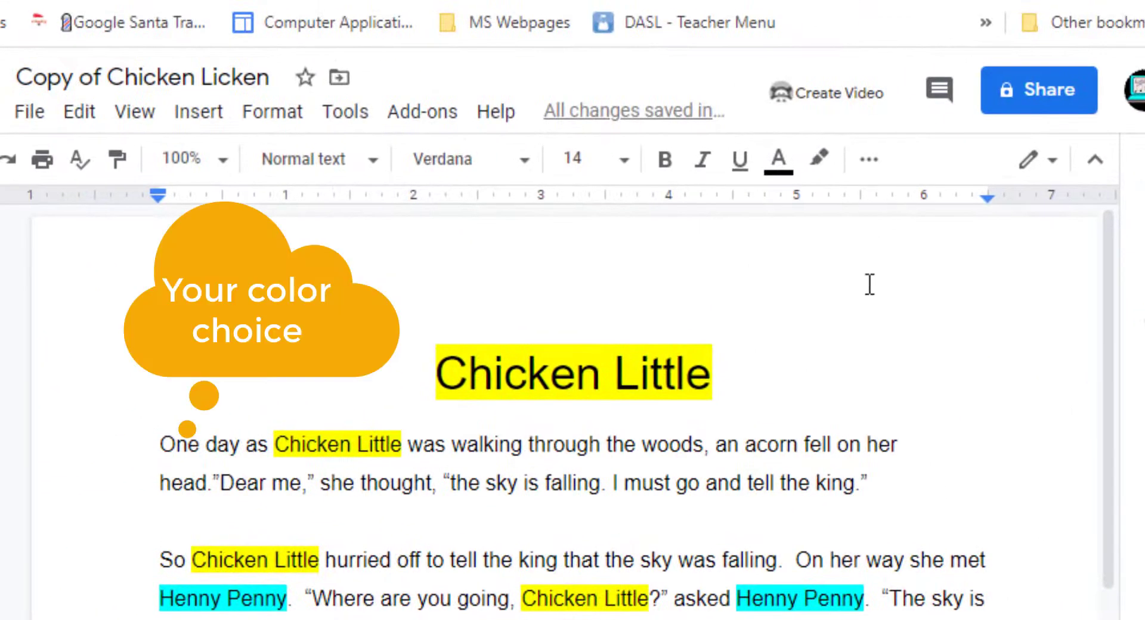
text(key Lurkey)
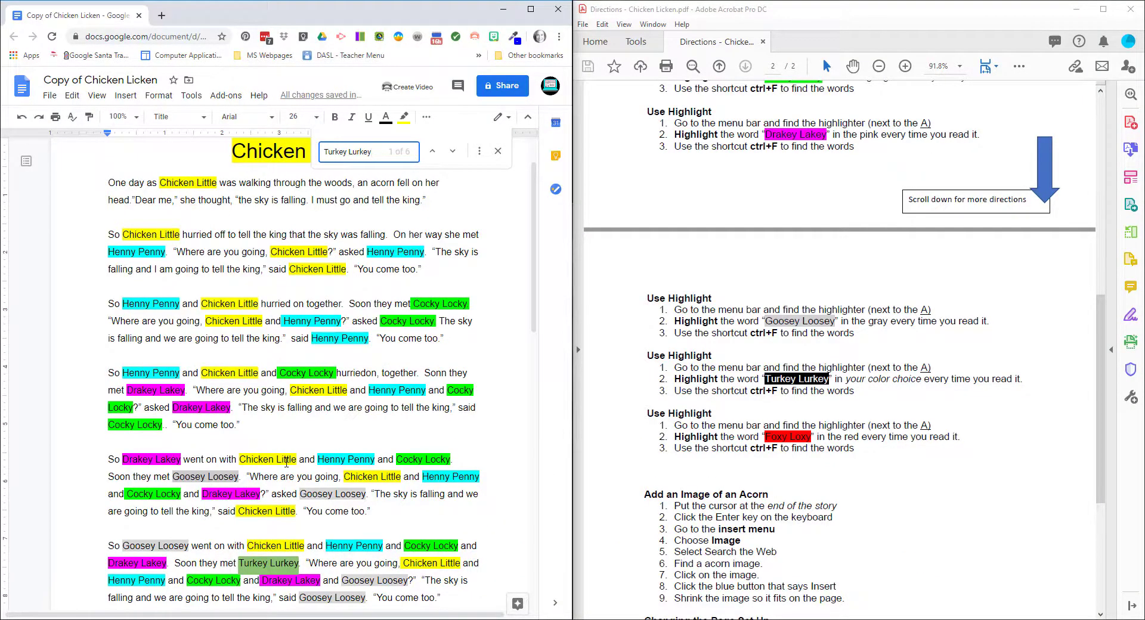
scroll(286, 462, down, 1)
click(271, 502)
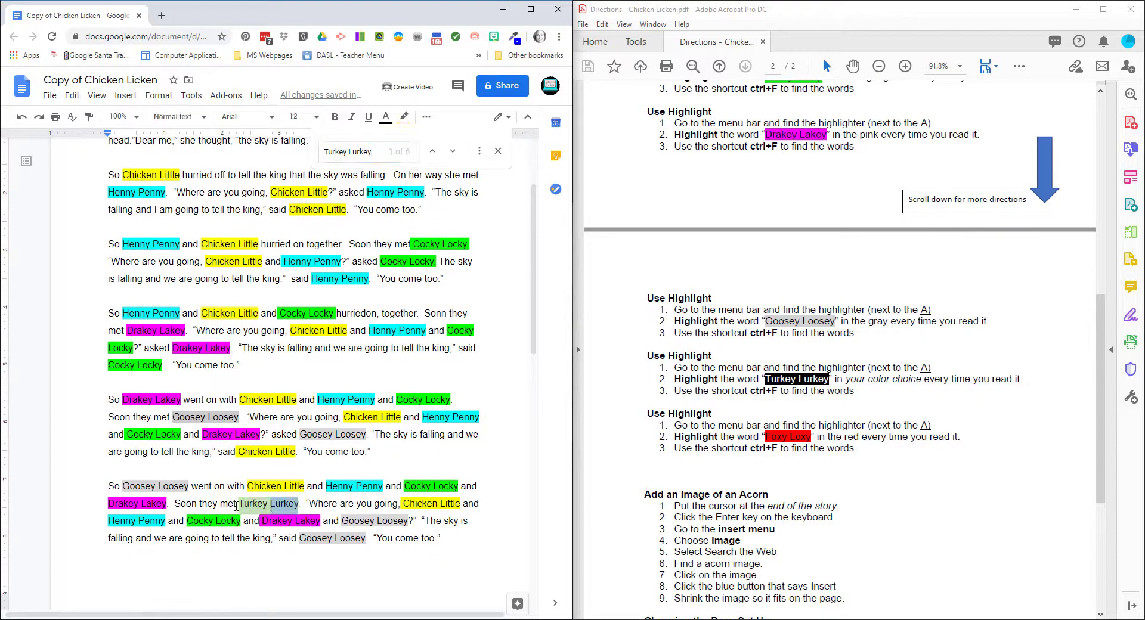
- Highlight the last two occurrences of "Turkey Lurkey" in orange in the paragraph beginning "So Turkey Lurkey went on"
scroll(162, 354, down, 6)
drag(161, 355, 230, 373)
click(404, 118)
click(434, 173)
click(403, 117)
click(435, 173)
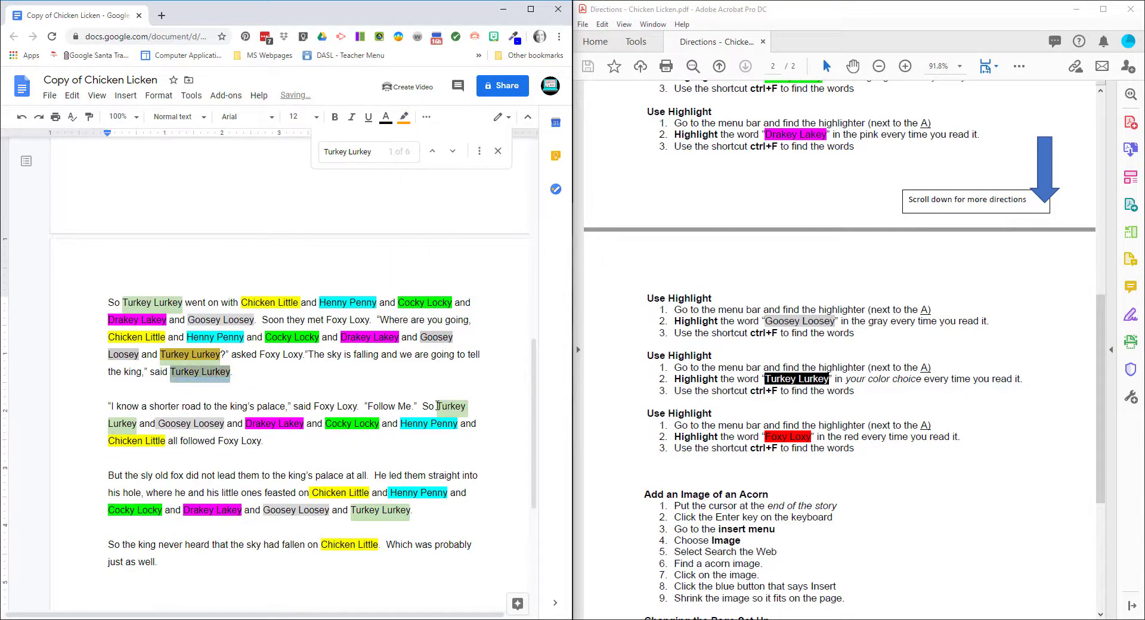
- Highlight "Turkey Lurkey" in orange in the paragraphs beginning "I know a shorter road" and "But the sly old fox", and close the search
drag(436, 406, 137, 424)
click(404, 117)
click(434, 173)
scroll(381, 417, down, 1)
drag(351, 450, 410, 448)
click(404, 118)
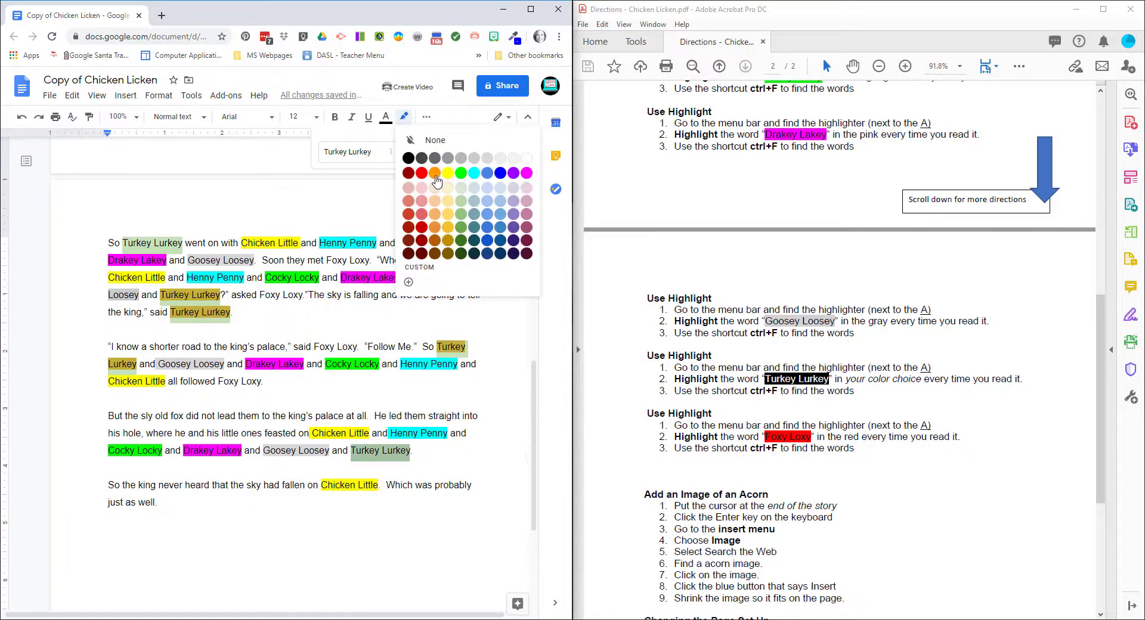
click(435, 174)
click(497, 151)
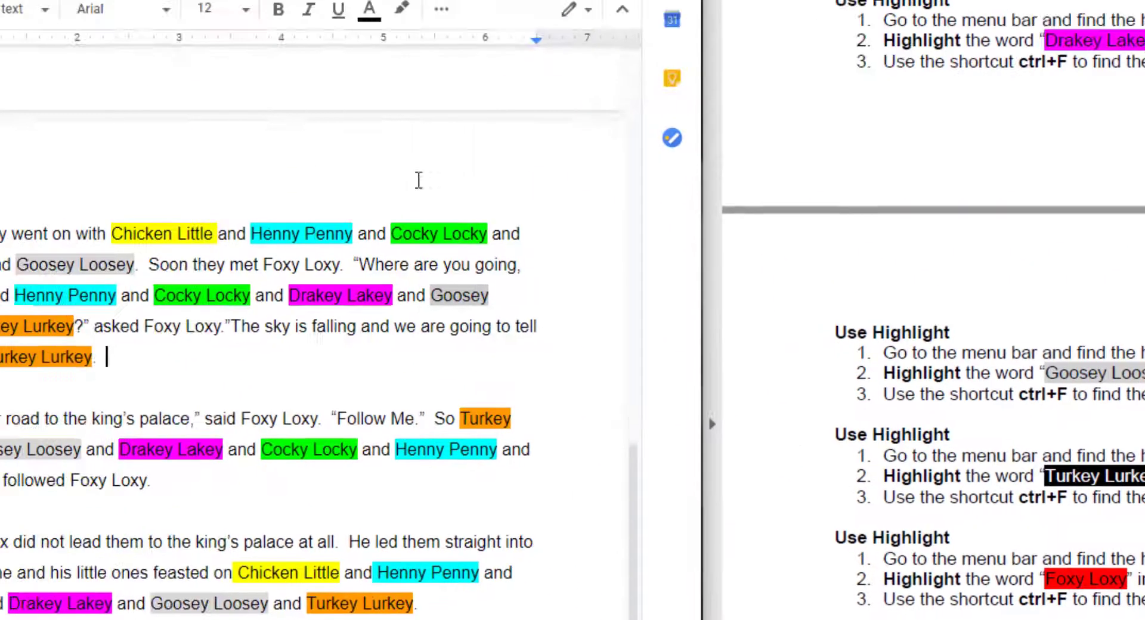
- Search the story for "Foxy Loxy" and go to its first occurrence
key(ctrl+f)
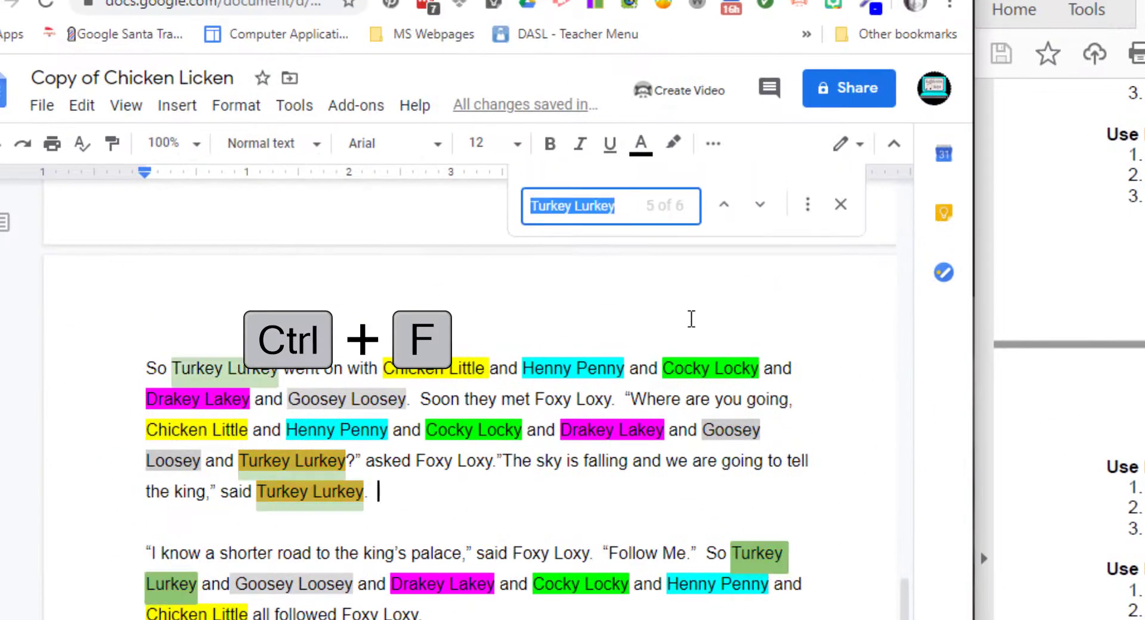
text(Foxy Loxy)
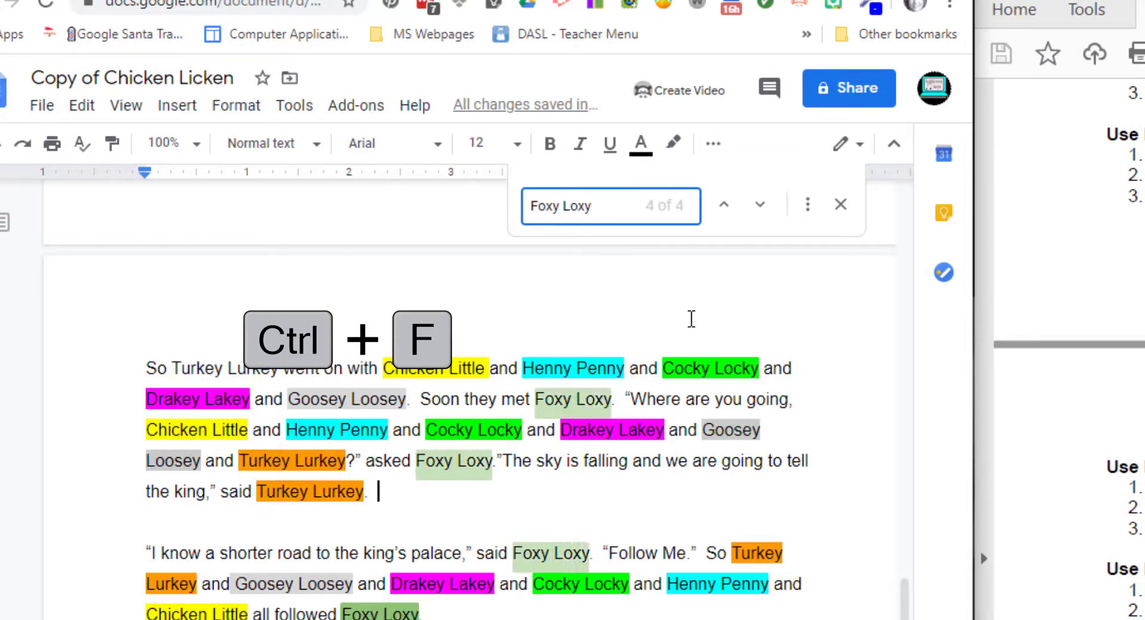
scroll(593, 572, up, 9)
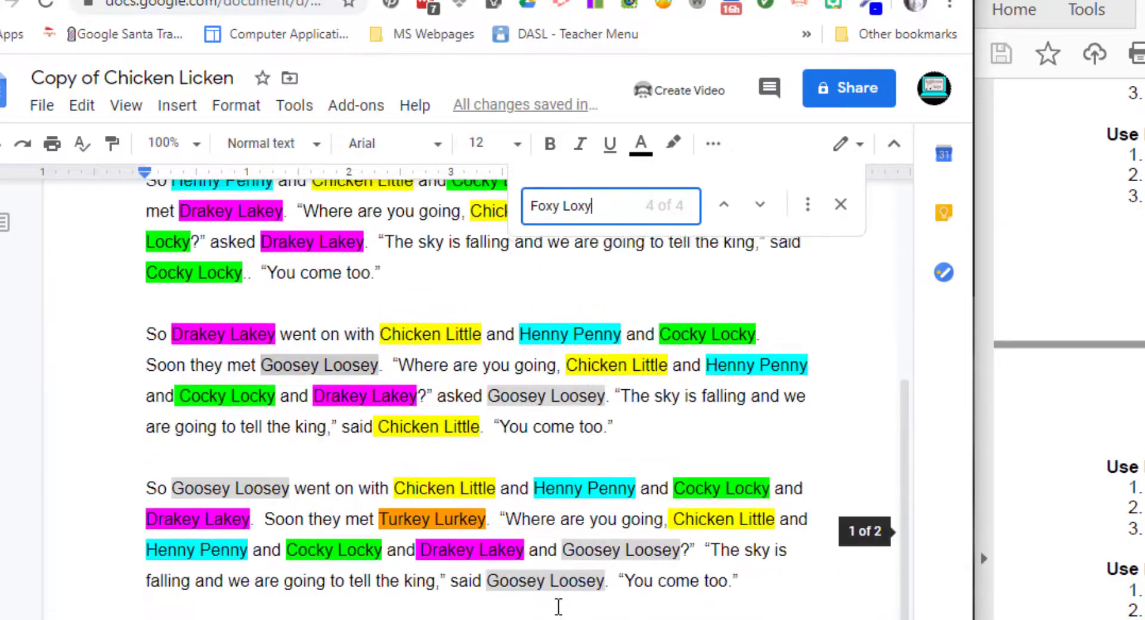
scroll(559, 606, down, 8)
click(537, 399)
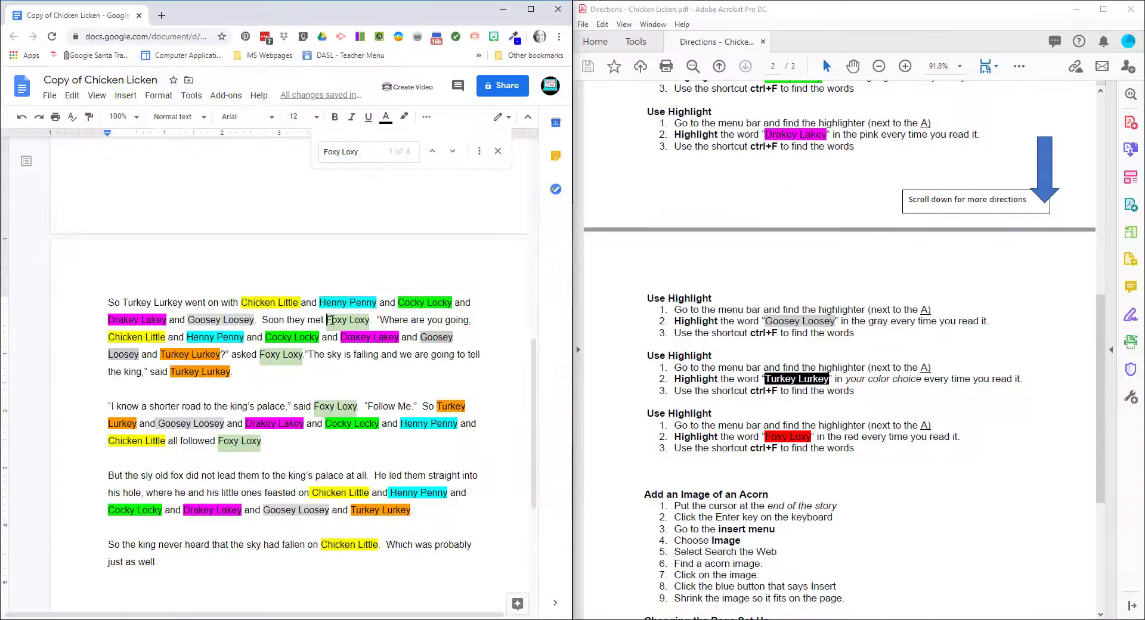
- Highlight both occurrences of "Foxy Loxy" in red in the paragraph beginning "So Turkey Lurkey went on"
drag(327, 321, 369, 320)
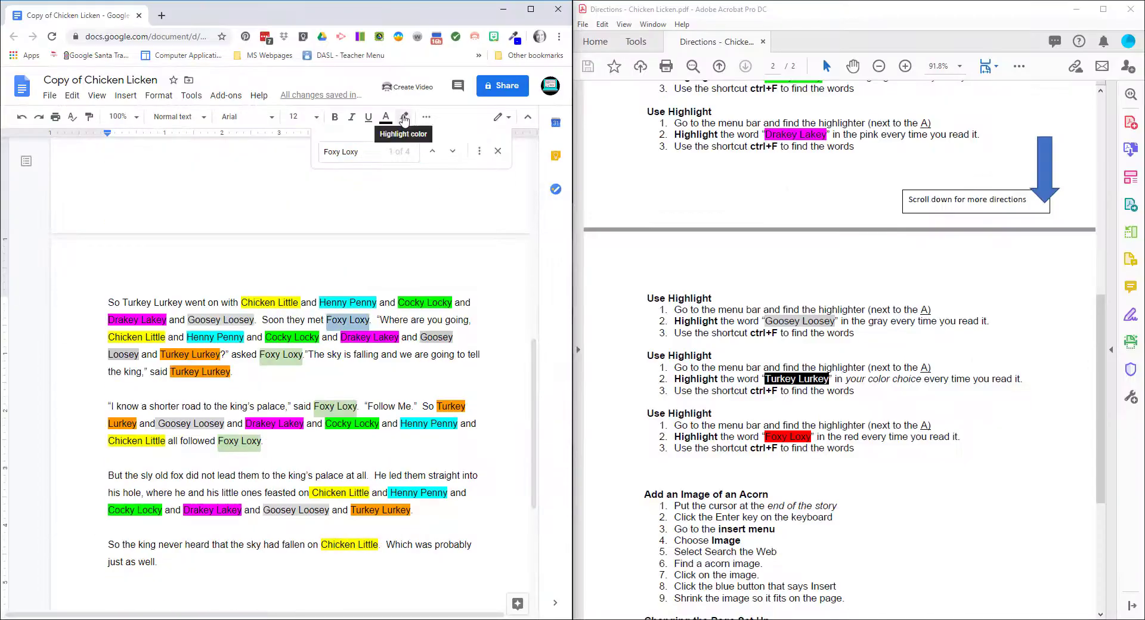
click(403, 117)
click(419, 165)
drag(261, 355, 303, 355)
click(404, 117)
click(419, 166)
- Highlight both occurrences of "Foxy Loxy" in red in the paragraph beginning "I know a shorter road", and close the search
drag(314, 407, 358, 407)
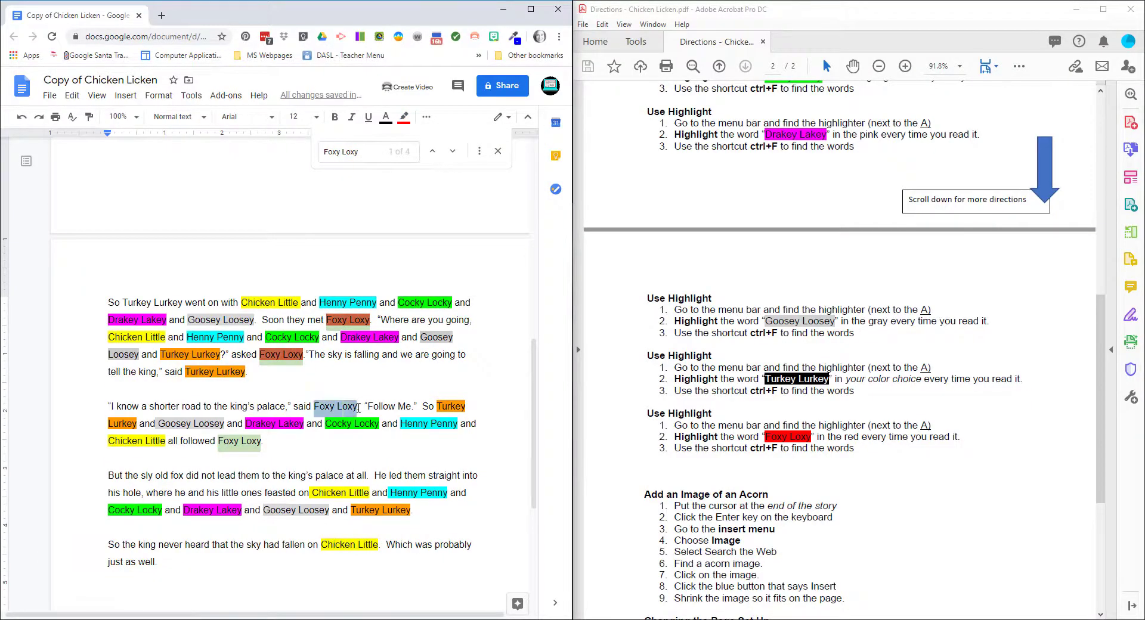
click(404, 117)
click(421, 173)
drag(218, 441, 260, 441)
click(404, 116)
click(421, 173)
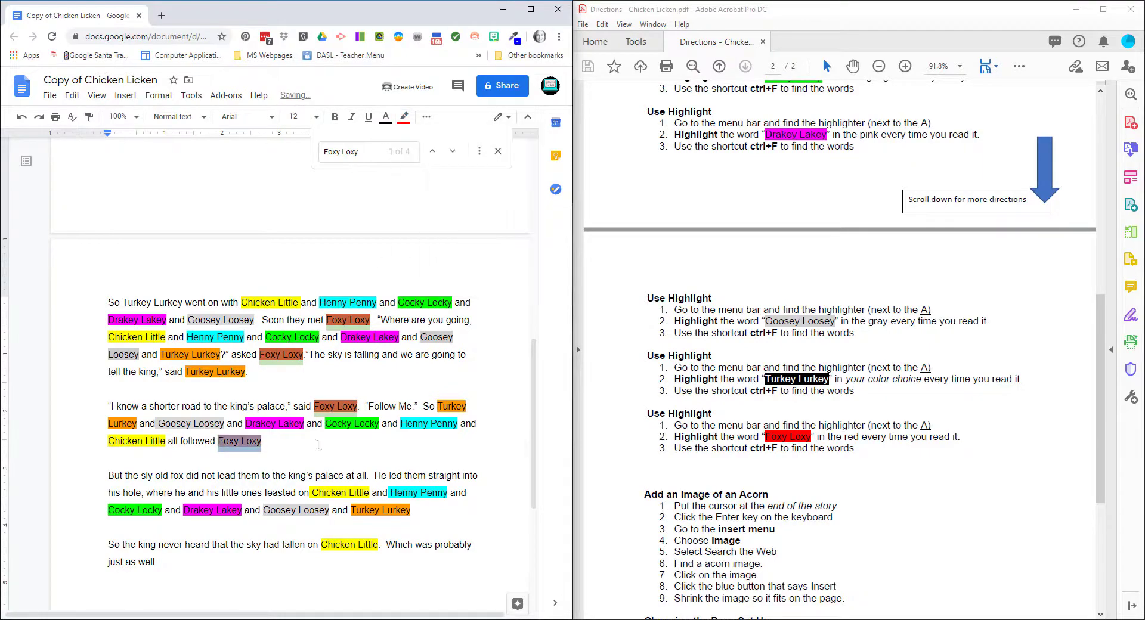
click(497, 154)
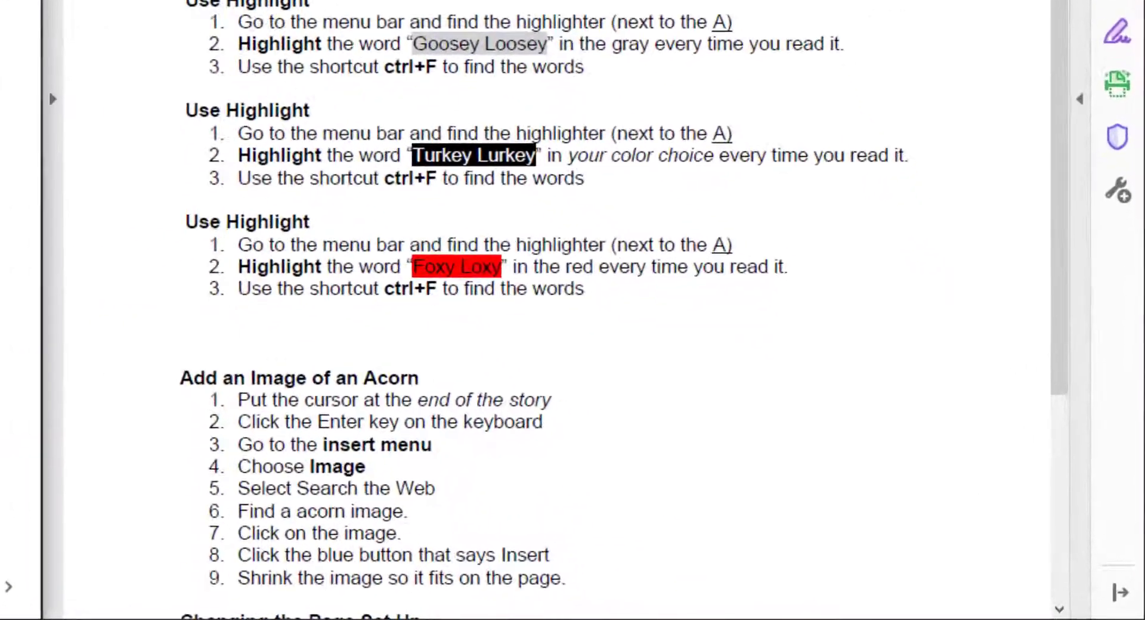
- Search the web for "acorn" images to insert at the end of the story
scroll(353, 307, down, 1)
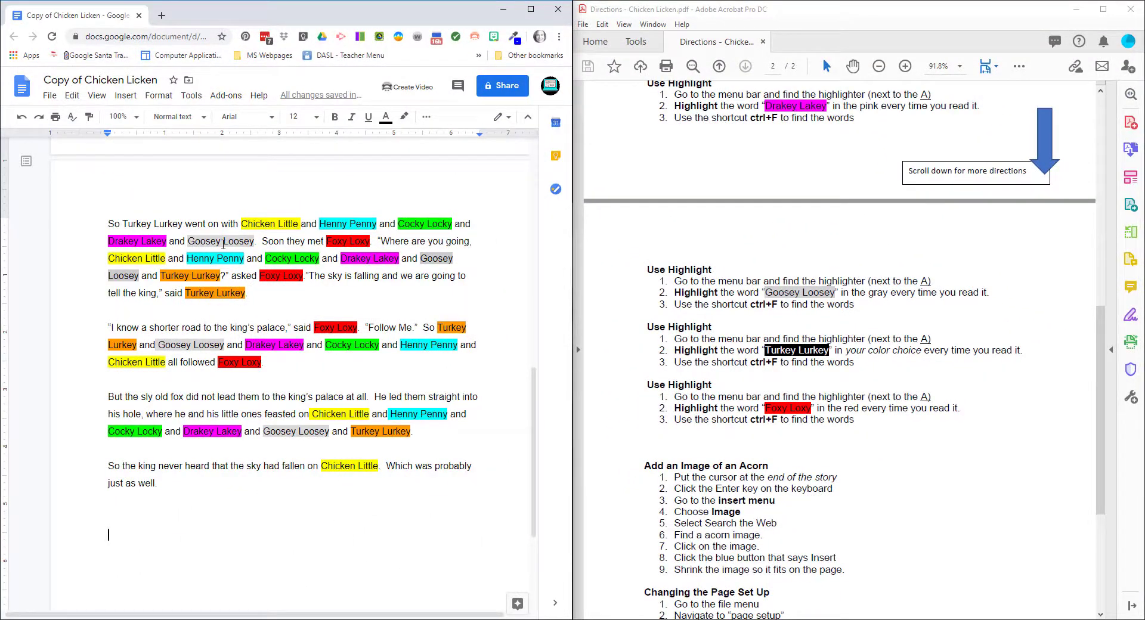
click(125, 95)
mouse_move(136, 120)
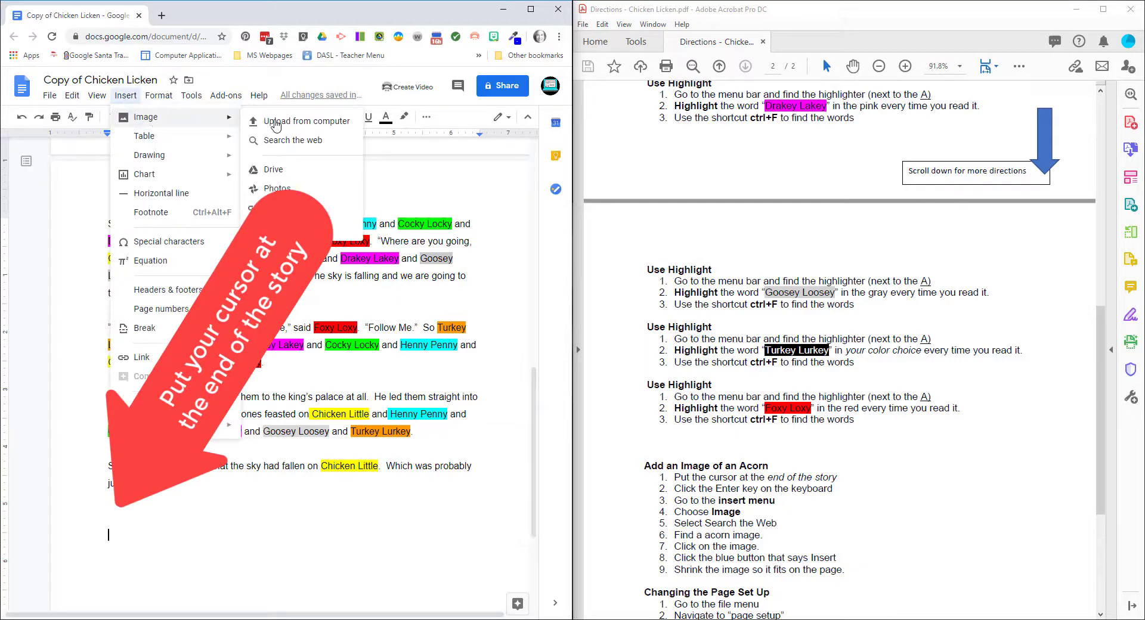
click(292, 141)
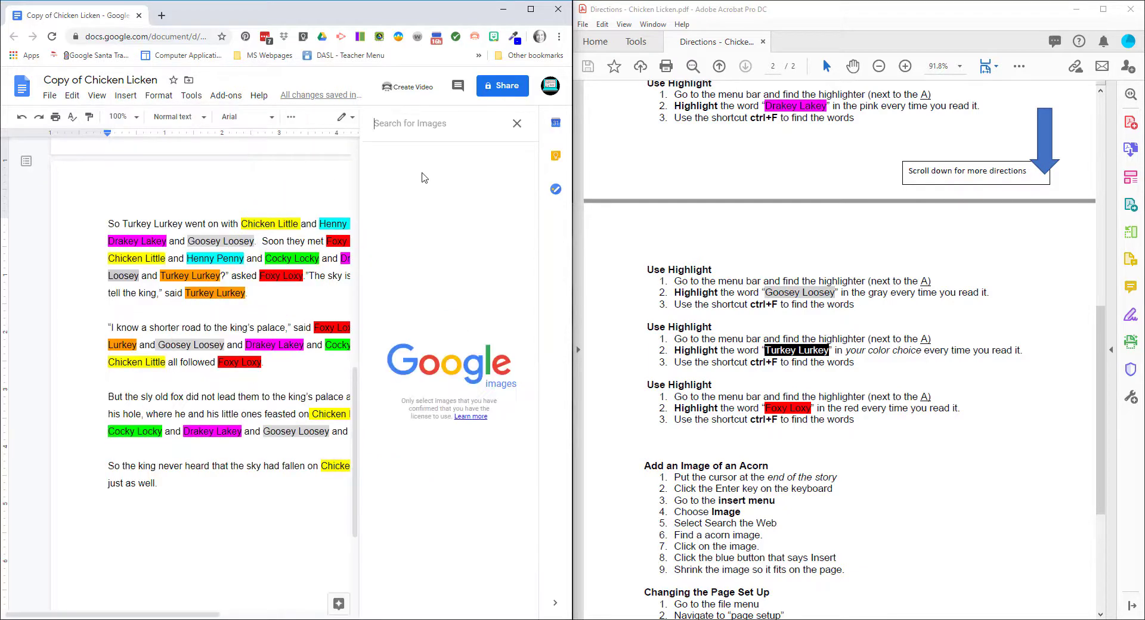
text(acorn)
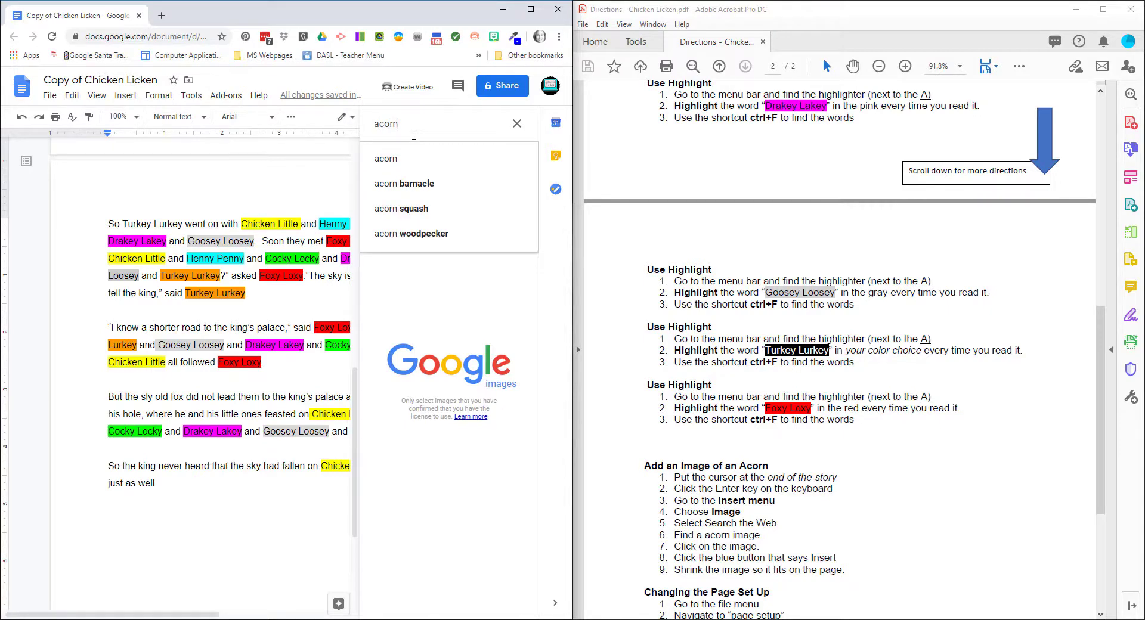
key(Return)
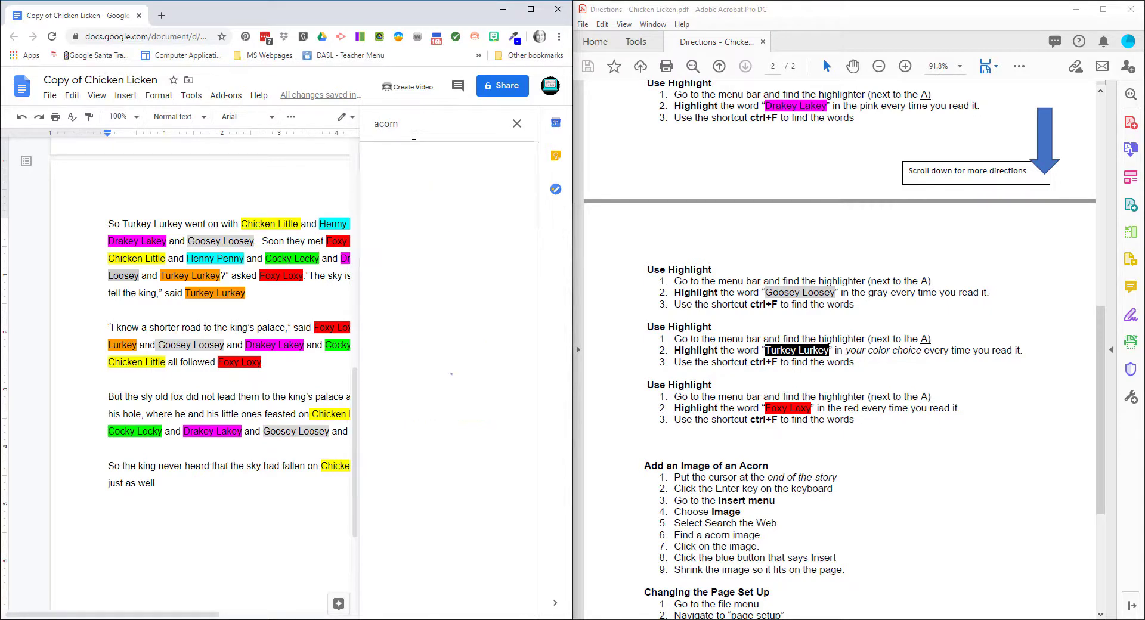
- Insert the photo of brown acorns lying in front of yellow autumn leaves from the image results
scroll(457, 226, down, 3)
scroll(458, 226, up, 3)
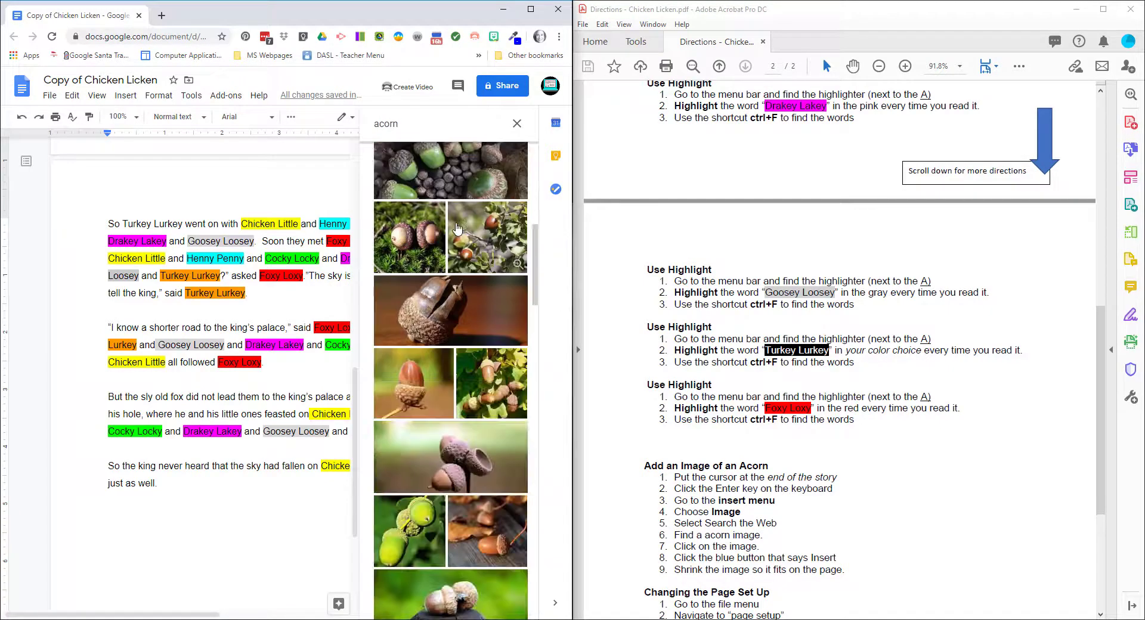
click(444, 317)
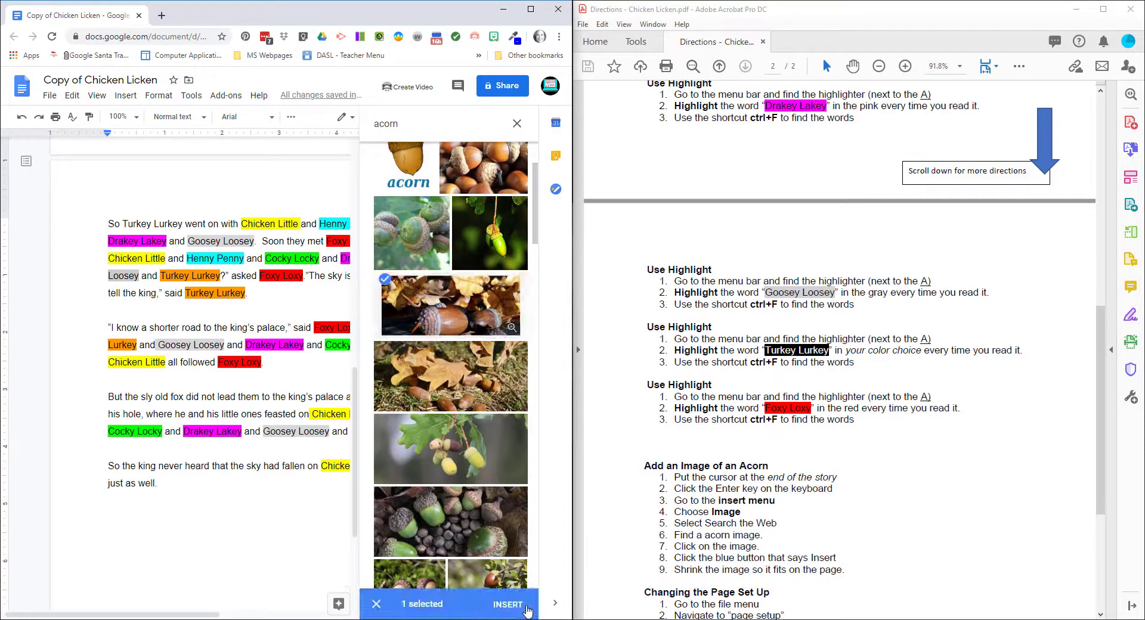
click(507, 605)
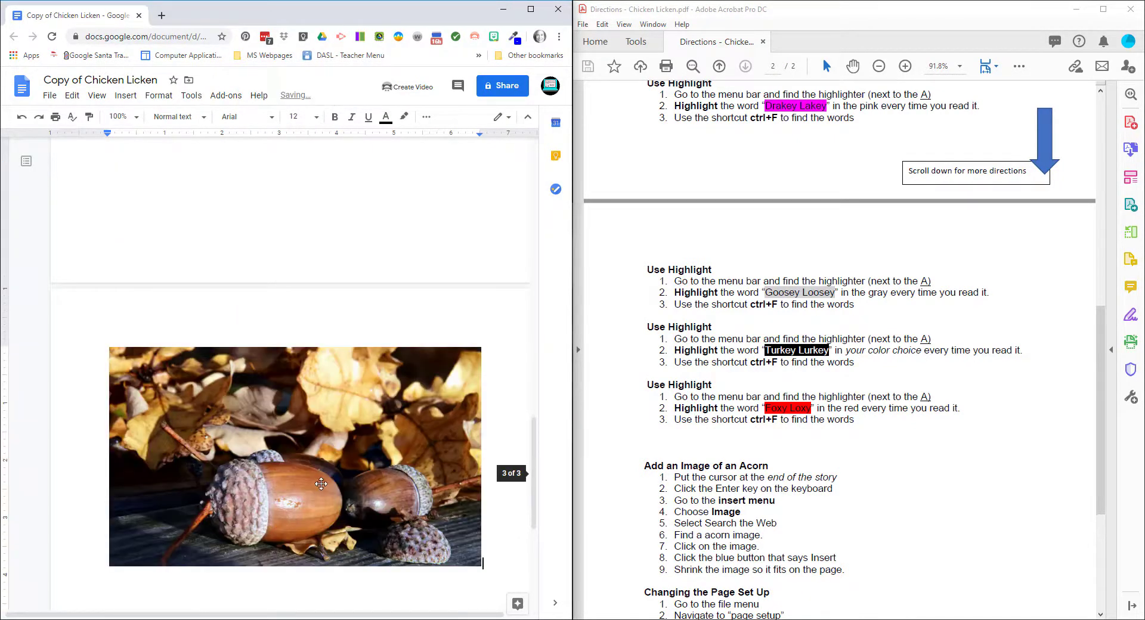
- Shrink the acorn image to about 60% of its width so it fits on the page below the story's last paragraph
scroll(329, 469, up, 7)
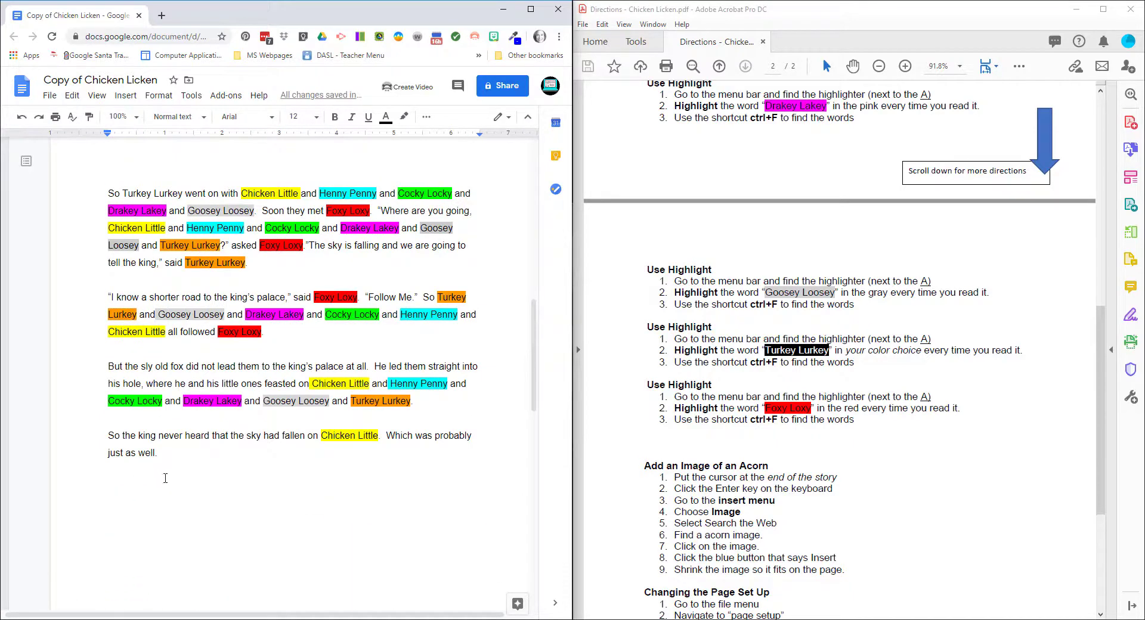
scroll(166, 481, down, 3)
scroll(166, 480, down, 5)
click(470, 488)
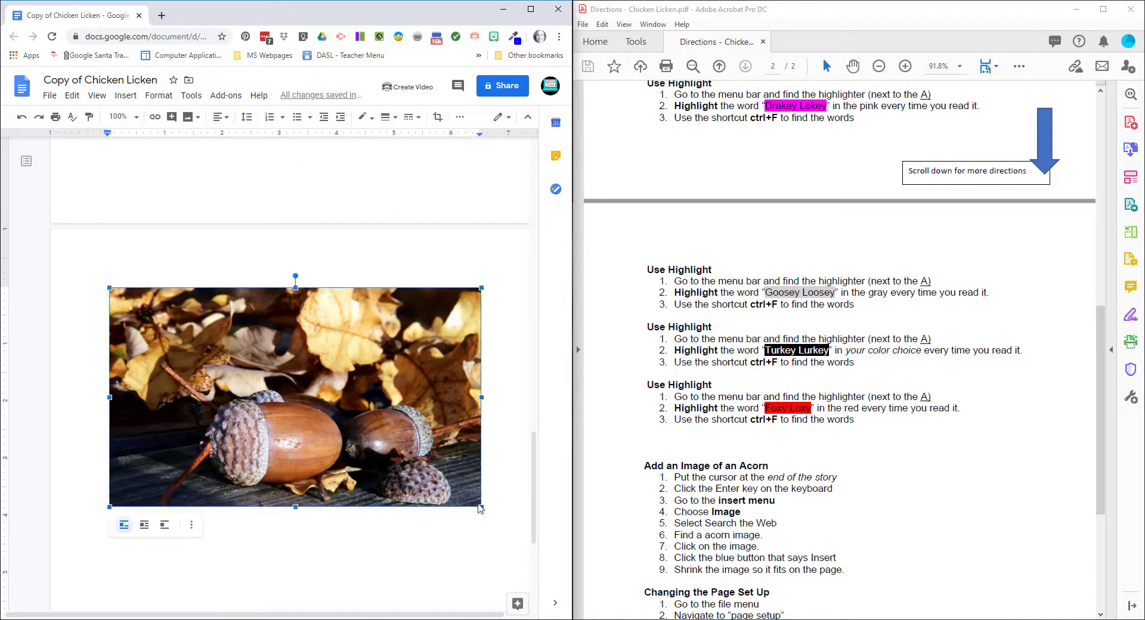
drag(481, 507, 330, 418)
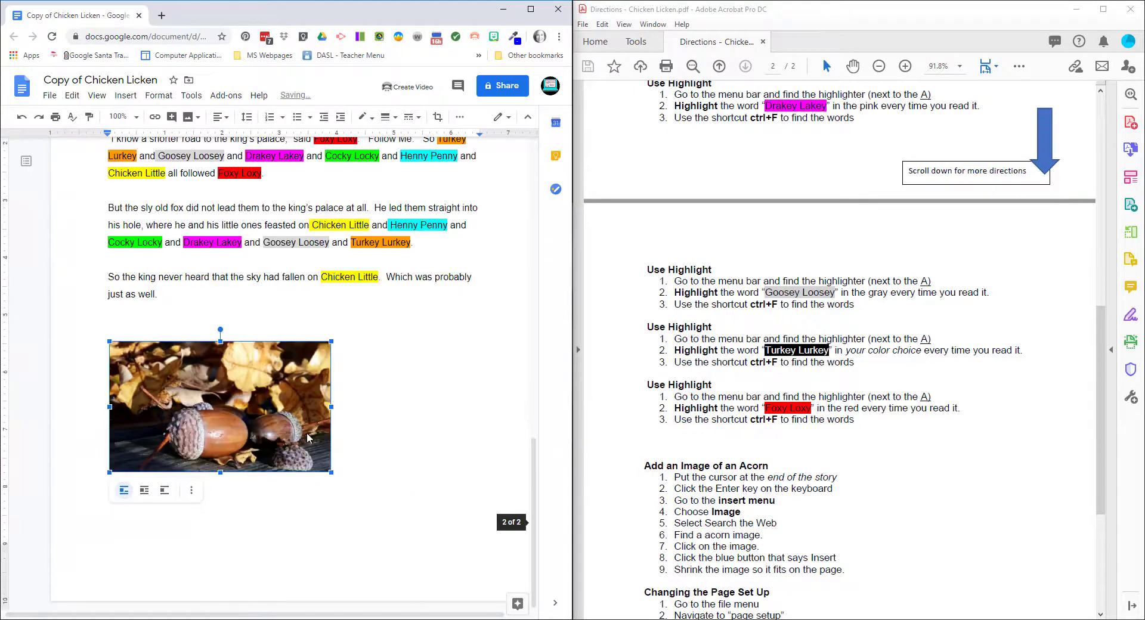
click(135, 314)
- Change the document's page orientation to landscape
scroll(846, 489, down, 4)
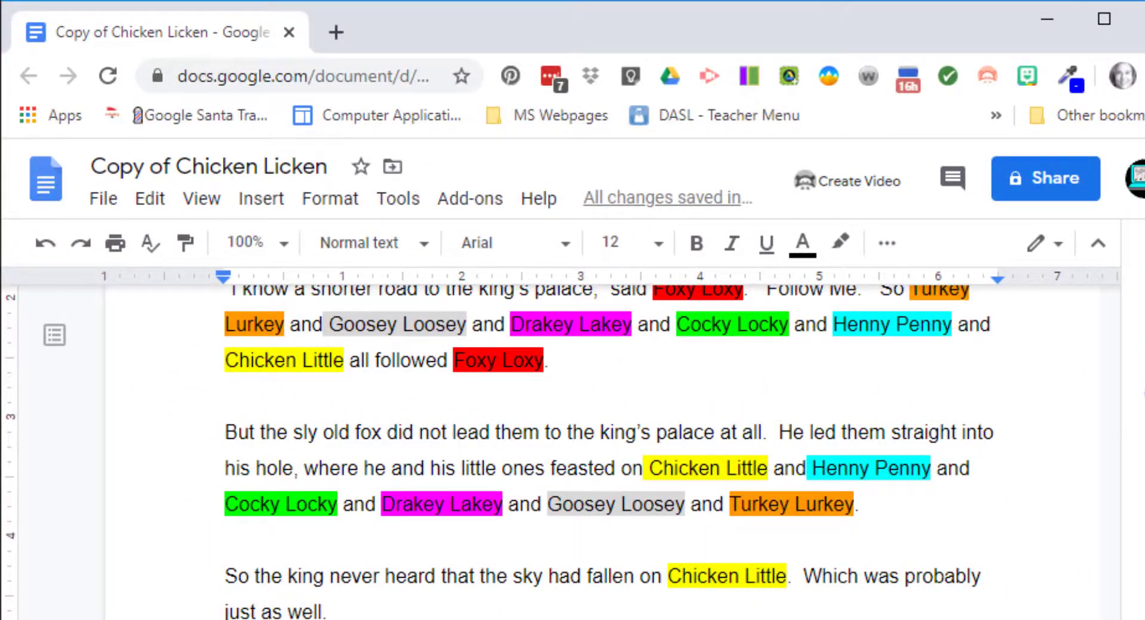
click(112, 208)
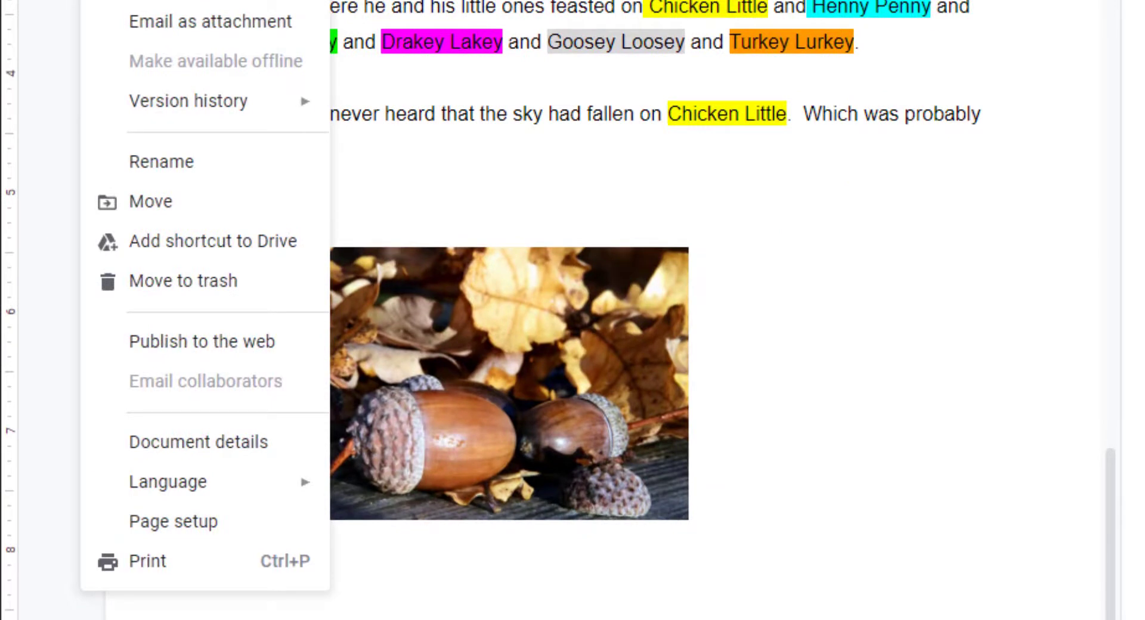
click(186, 540)
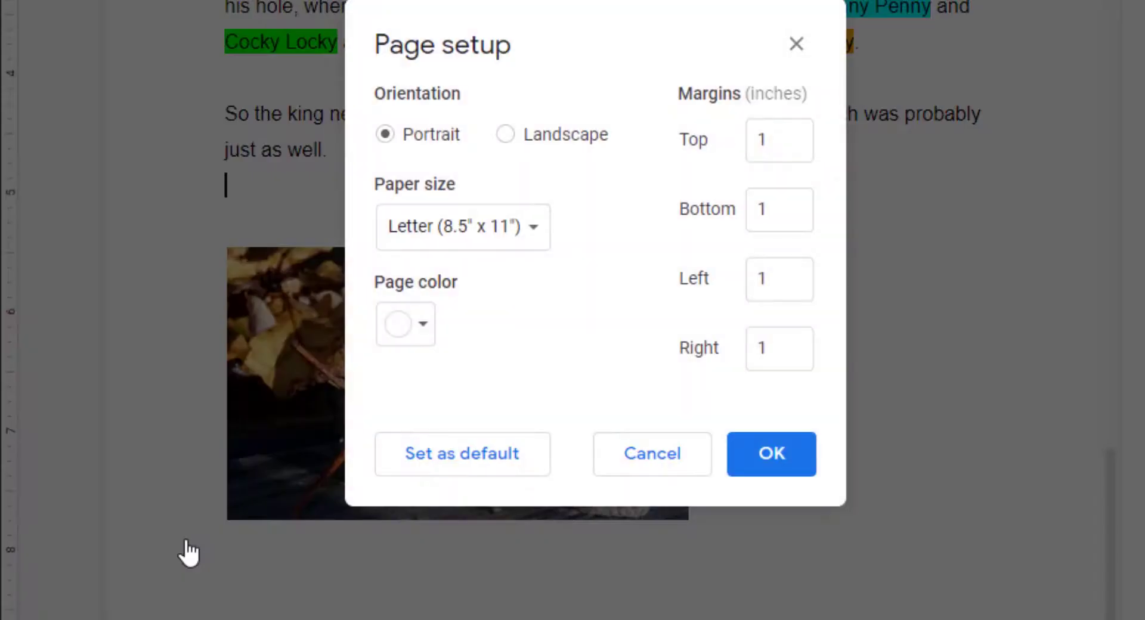
click(505, 141)
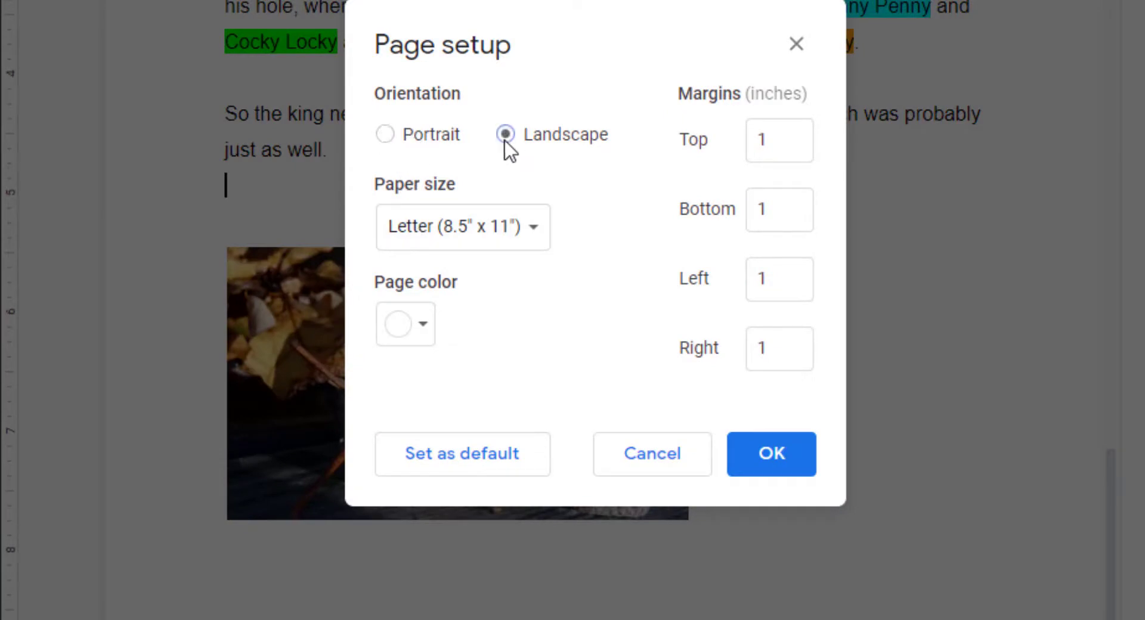
click(788, 473)
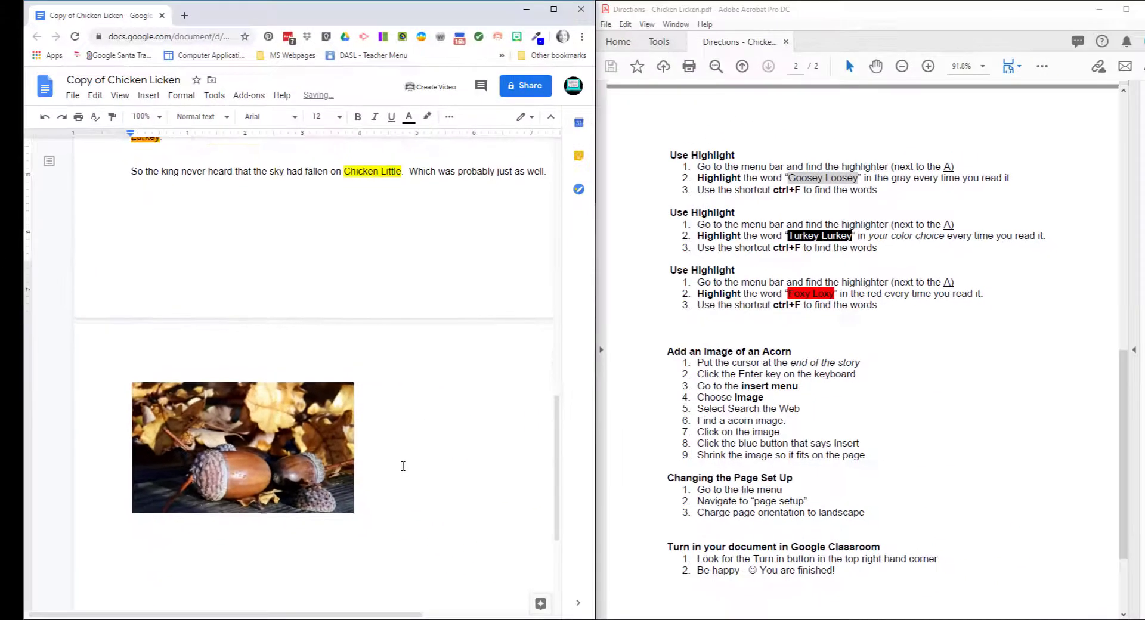
- Try a smaller size for the acorn image on the last page, and enlarge it to about two thirds of the text width
scroll(507, 452, up, 15)
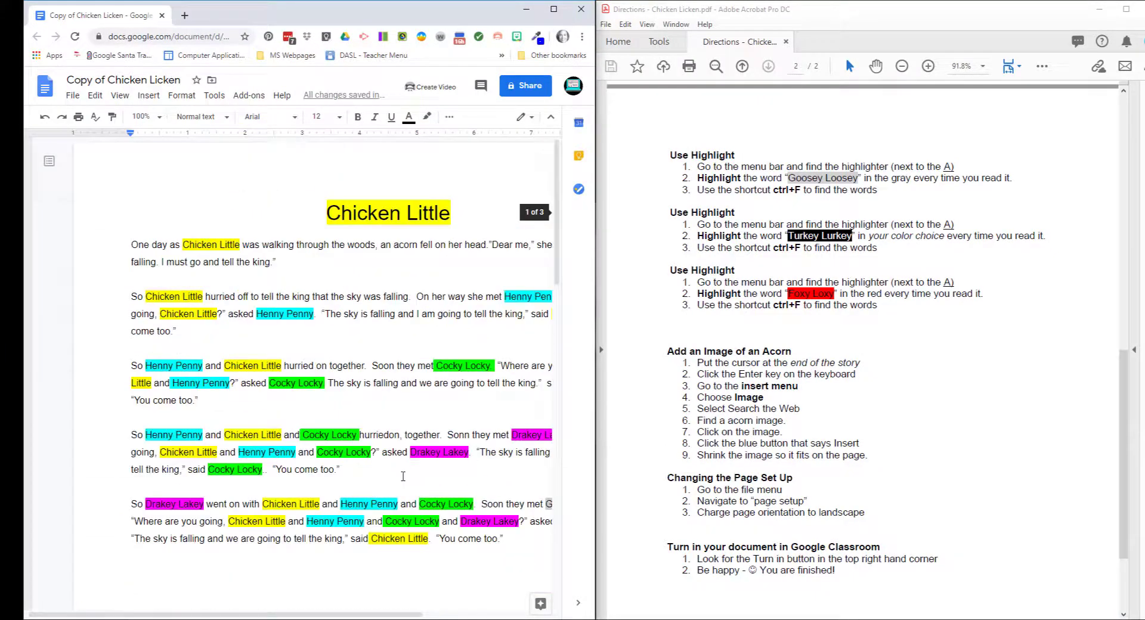
scroll(403, 476, down, 20)
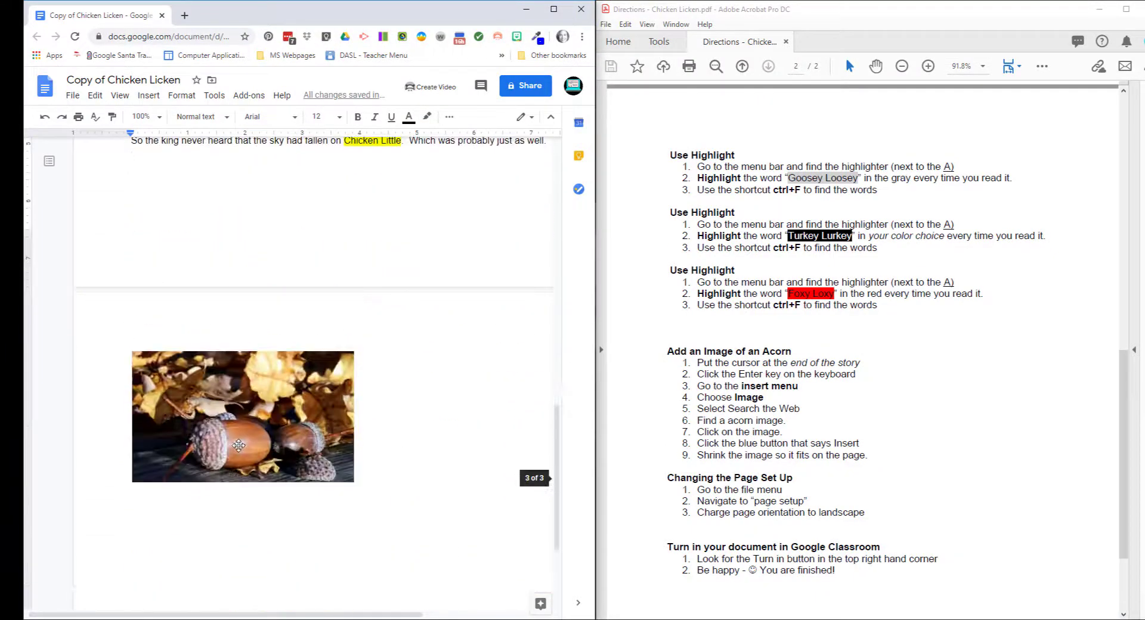
click(239, 445)
drag(355, 484, 227, 407)
scroll(220, 385, right, 3)
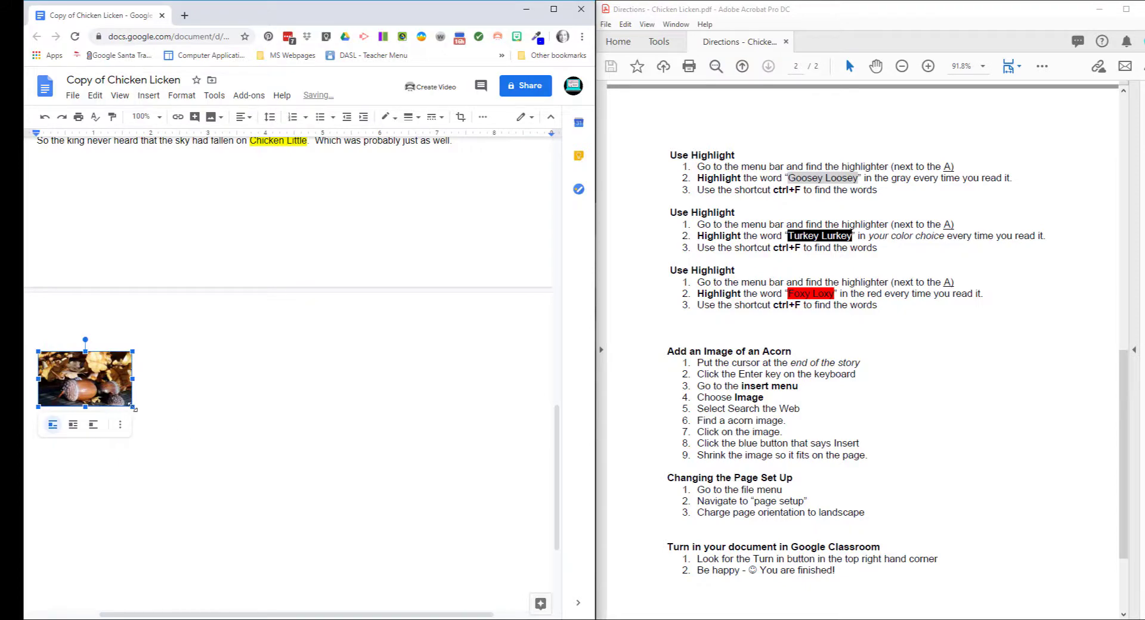
drag(132, 407, 399, 560)
- Review the story's landscape layout from the title to the acorn image and check the remaining assignment directions
scroll(390, 477, up, 10)
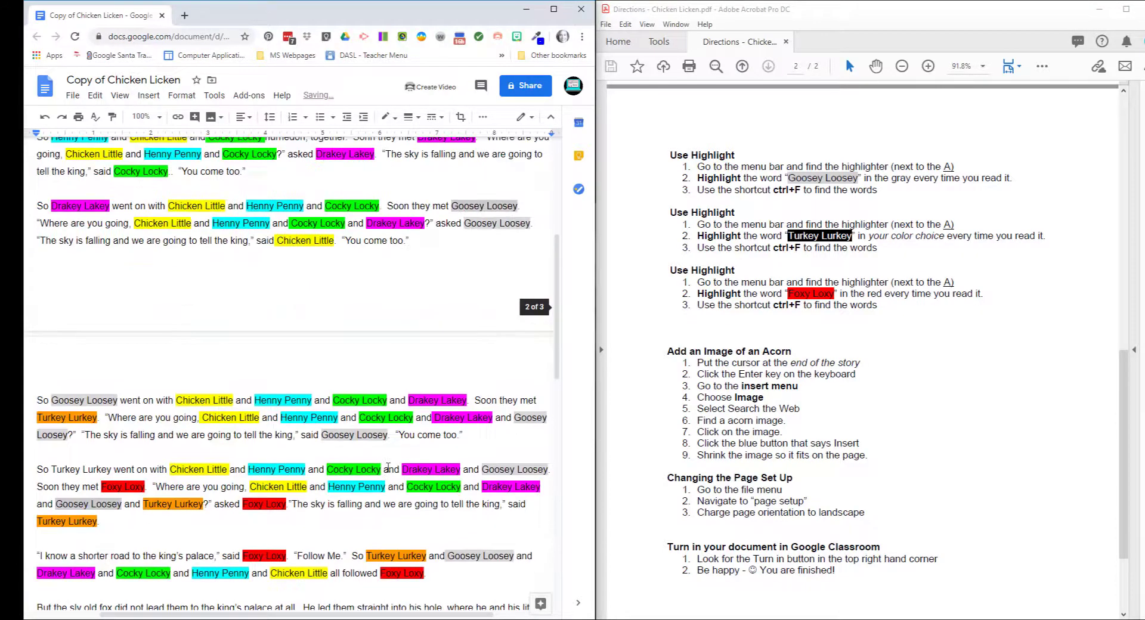
scroll(387, 466, up, 10)
scroll(246, 402, down, 12)
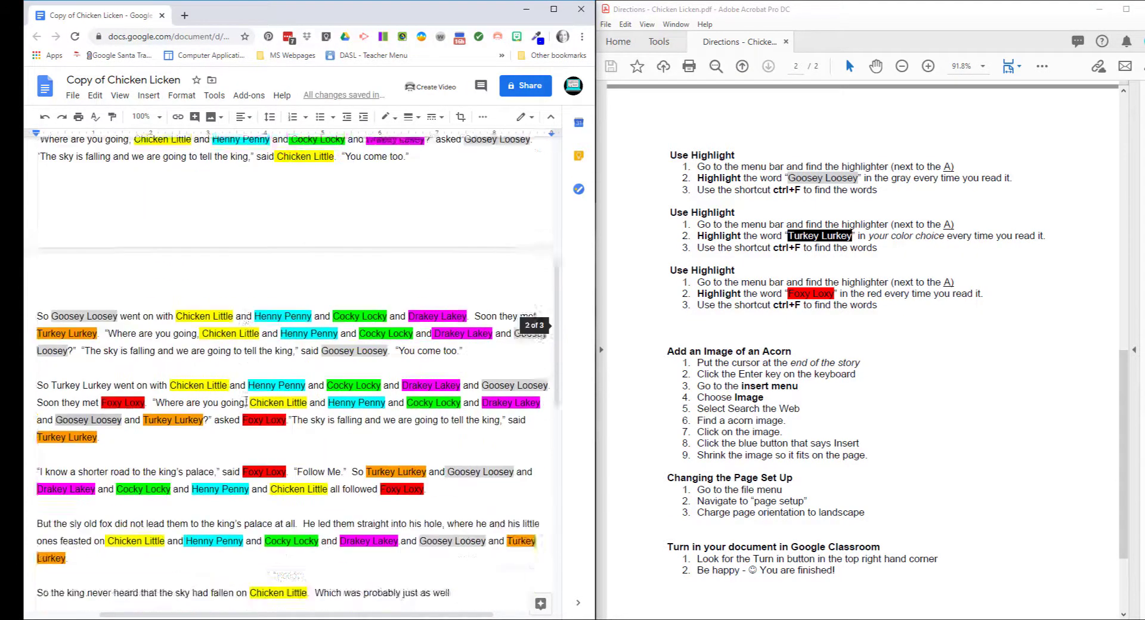
scroll(246, 402, down, 4)
scroll(810, 535, down, 2)
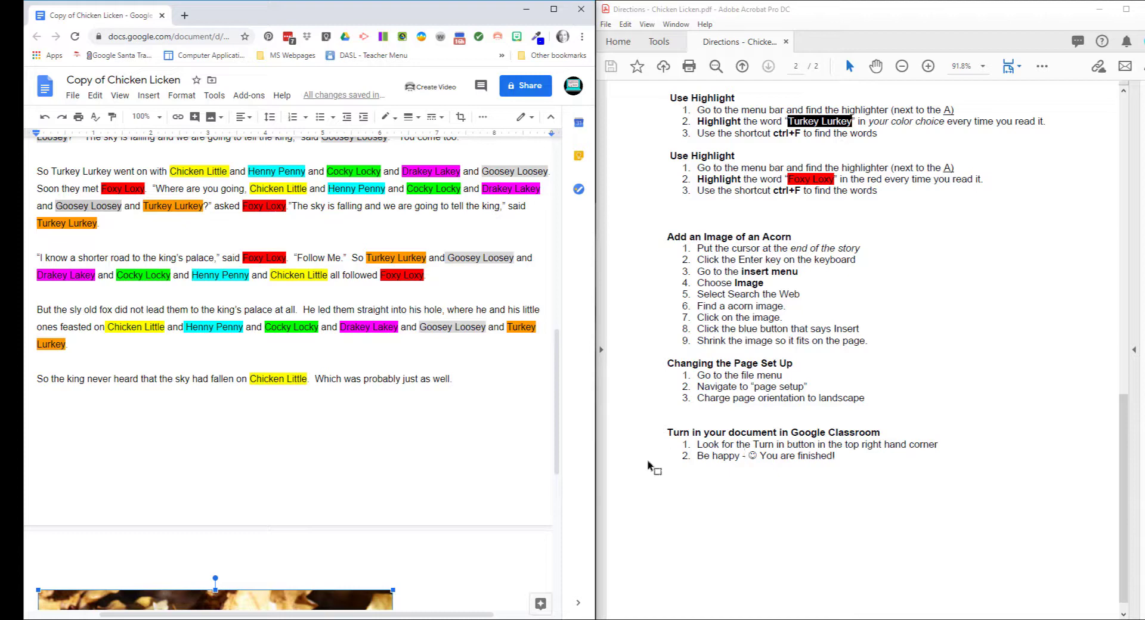
scroll(341, 346, up, 15)
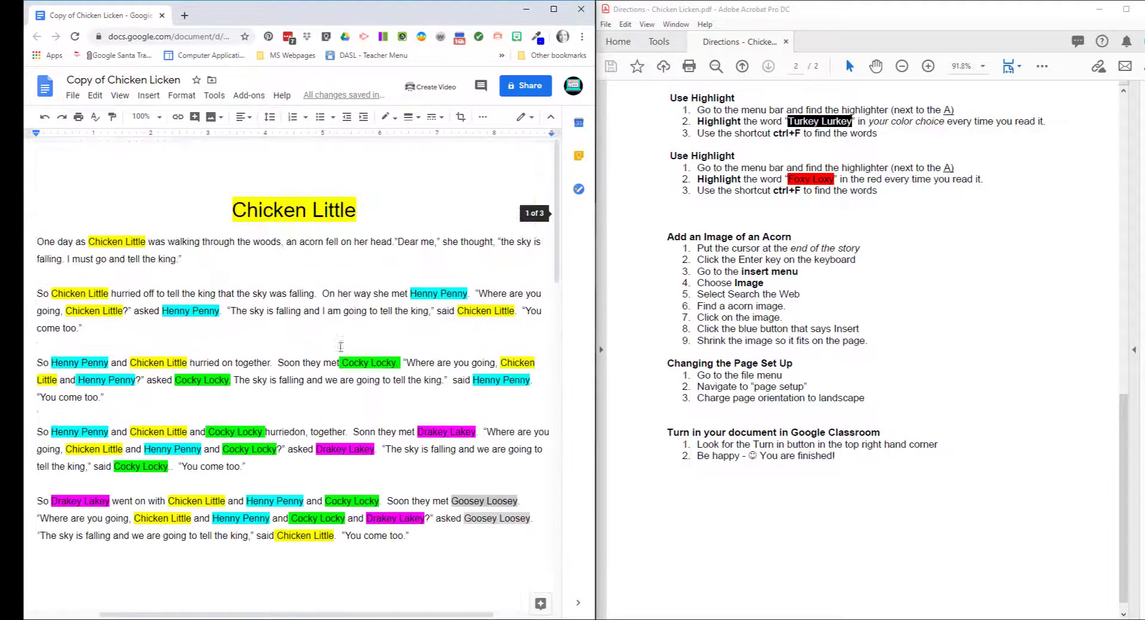